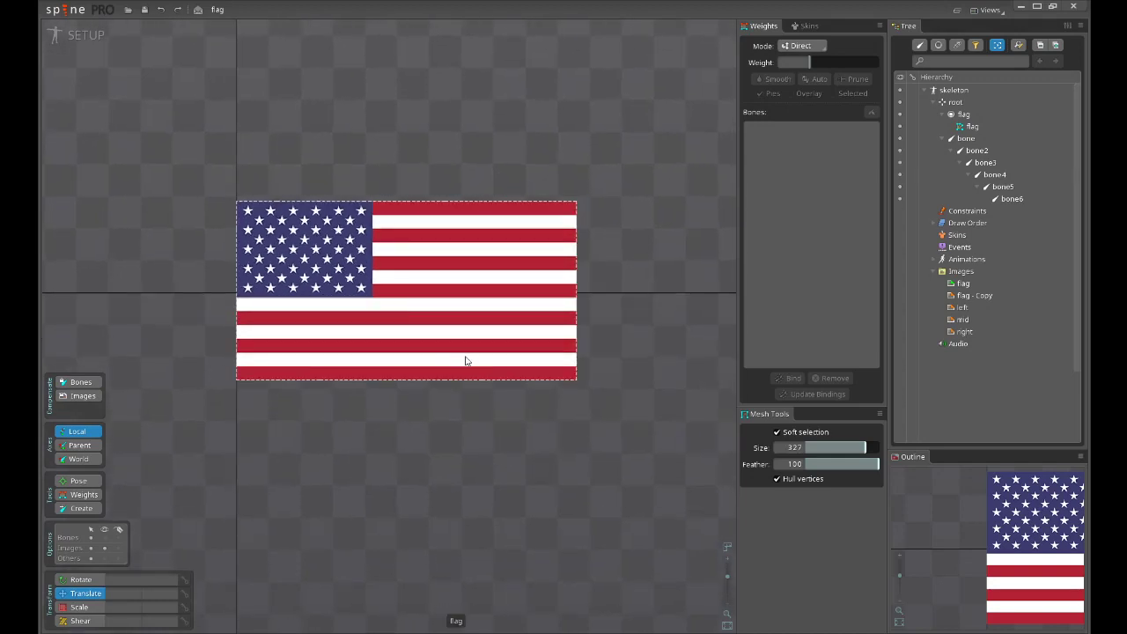
pyautogui.moveTo(479, 407); pyautogui.dragTo(468, 450)
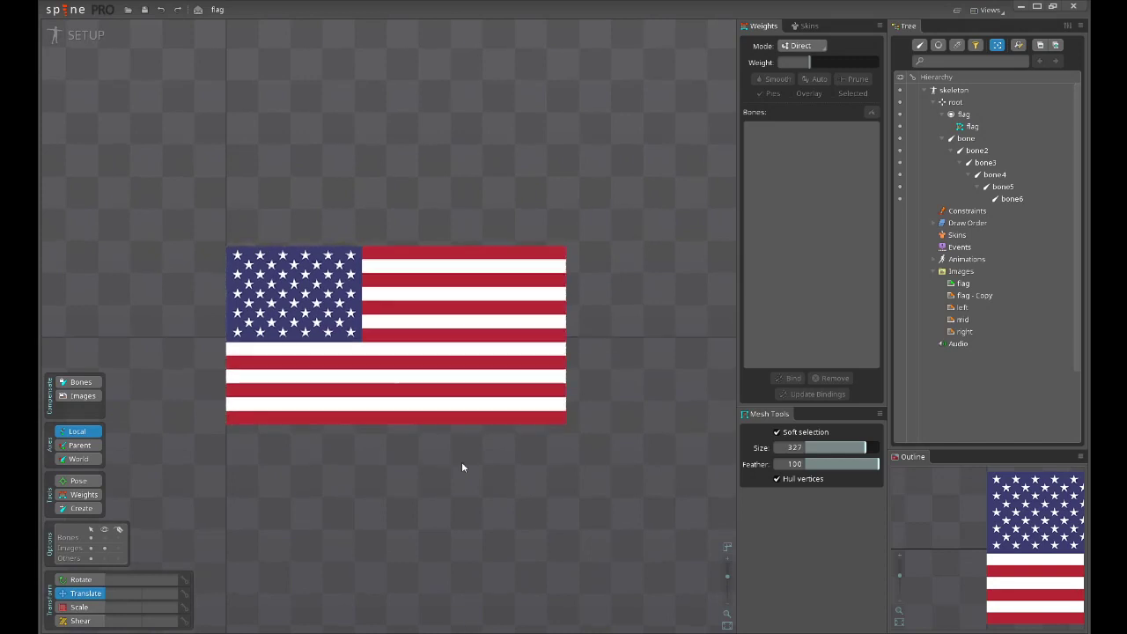
pyautogui.moveTo(462, 463)
pyautogui.mouseDown()
pyautogui.moveTo(489, 464)
pyautogui.moveTo(475, 458)
pyautogui.mouseUp()
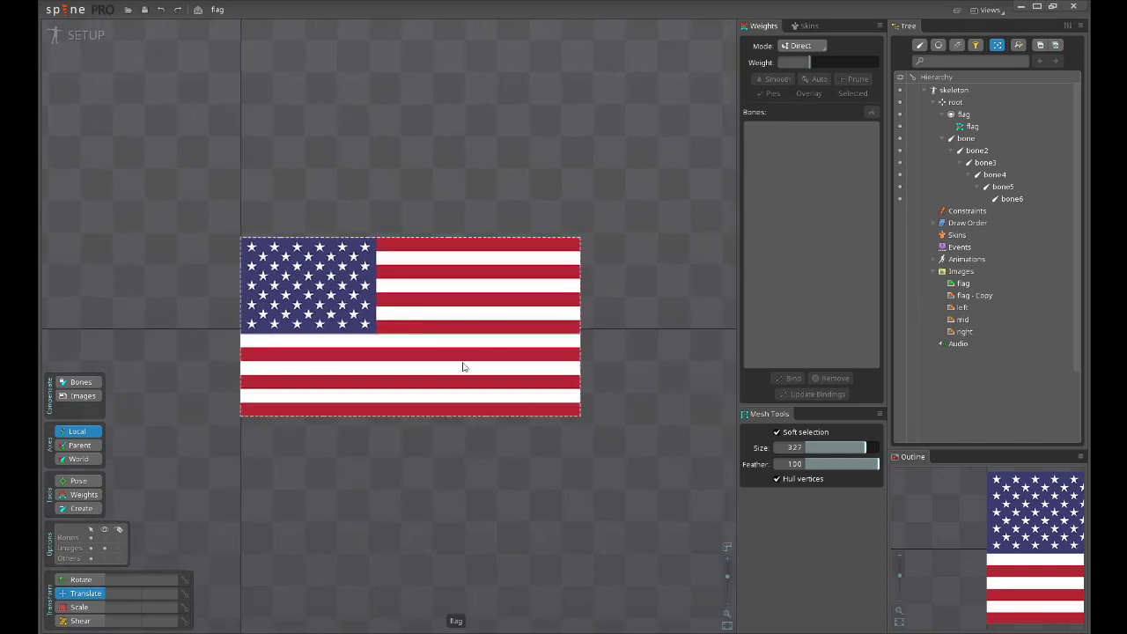
pyautogui.moveTo(569, 394); pyautogui.dragTo(560, 384)
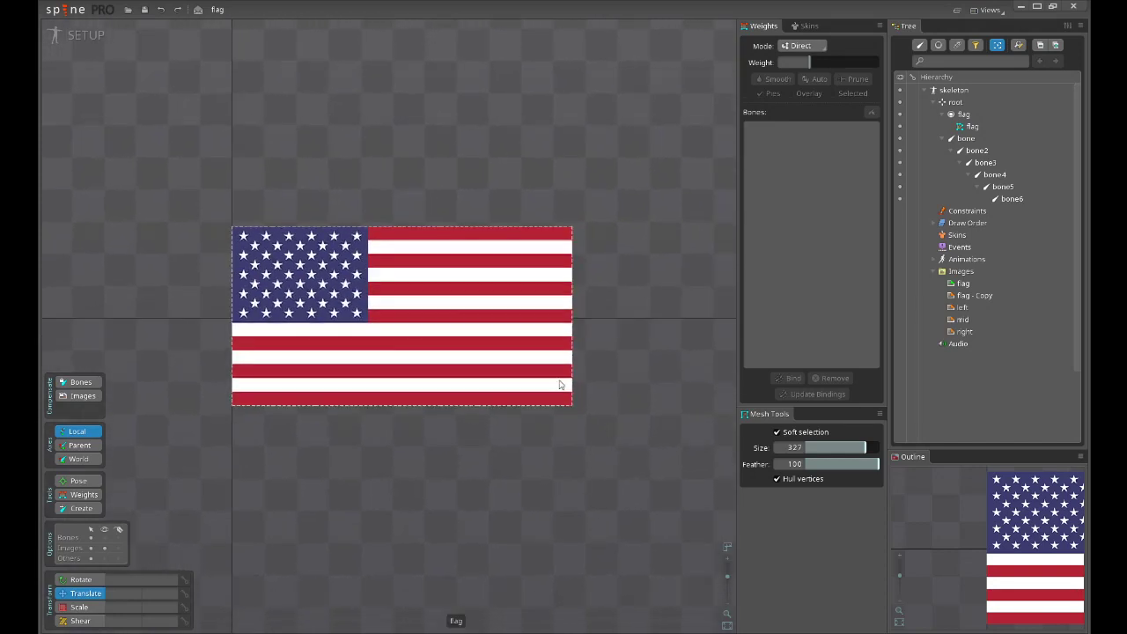
# Review the flag's waving animation in Animate mode, stop playback and scrub along the timeline to about frame 37.7.
pyautogui.click(82, 36)
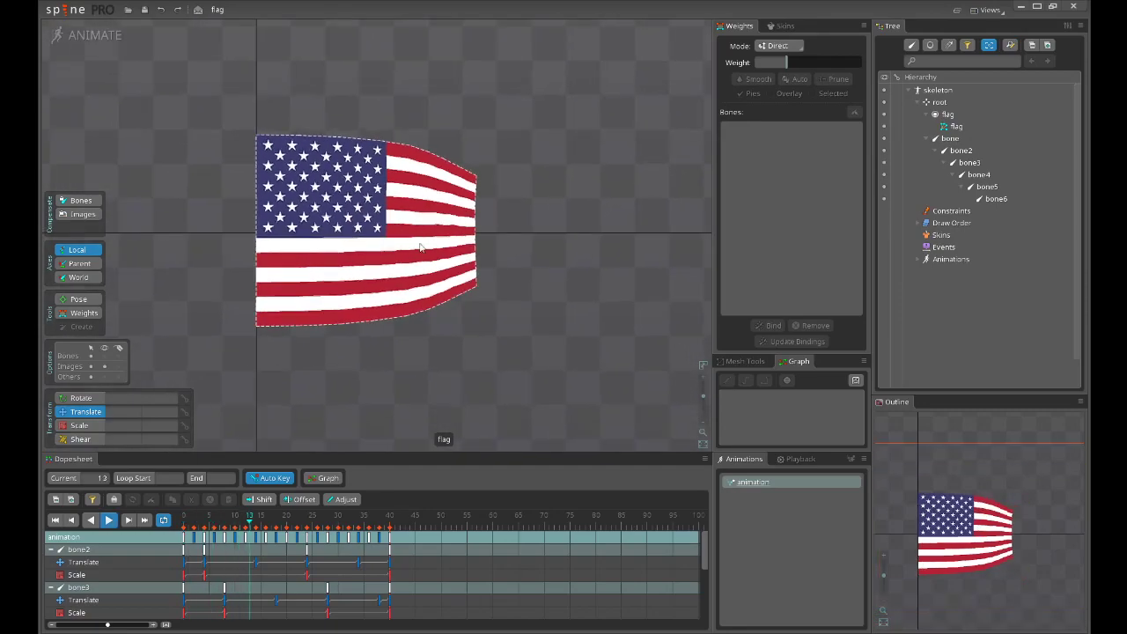
pyautogui.scroll(-1, 420, 245)
pyautogui.moveTo(561, 240); pyautogui.dragTo(586, 275)
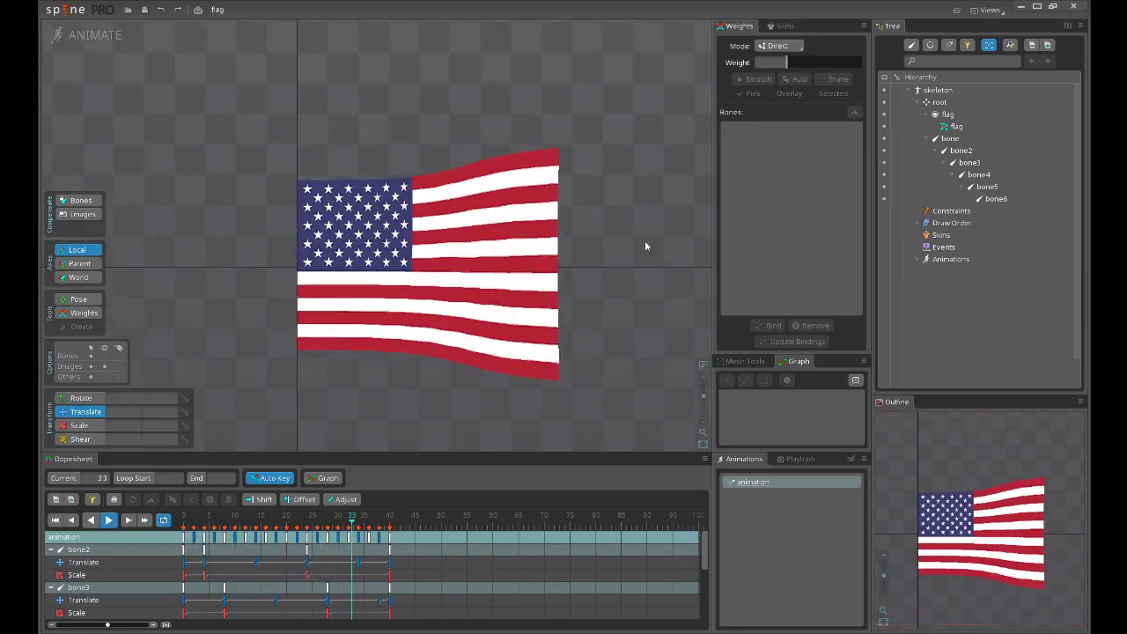
pyautogui.moveTo(646, 242); pyautogui.dragTo(645, 270)
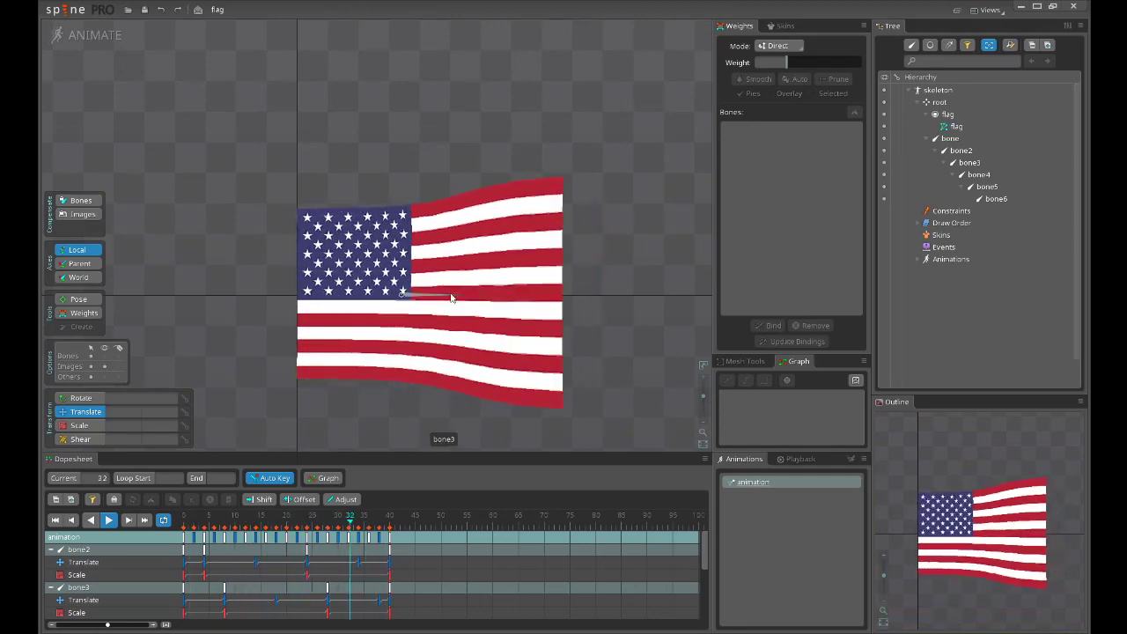
pyautogui.moveTo(581, 278); pyautogui.dragTo(621, 352)
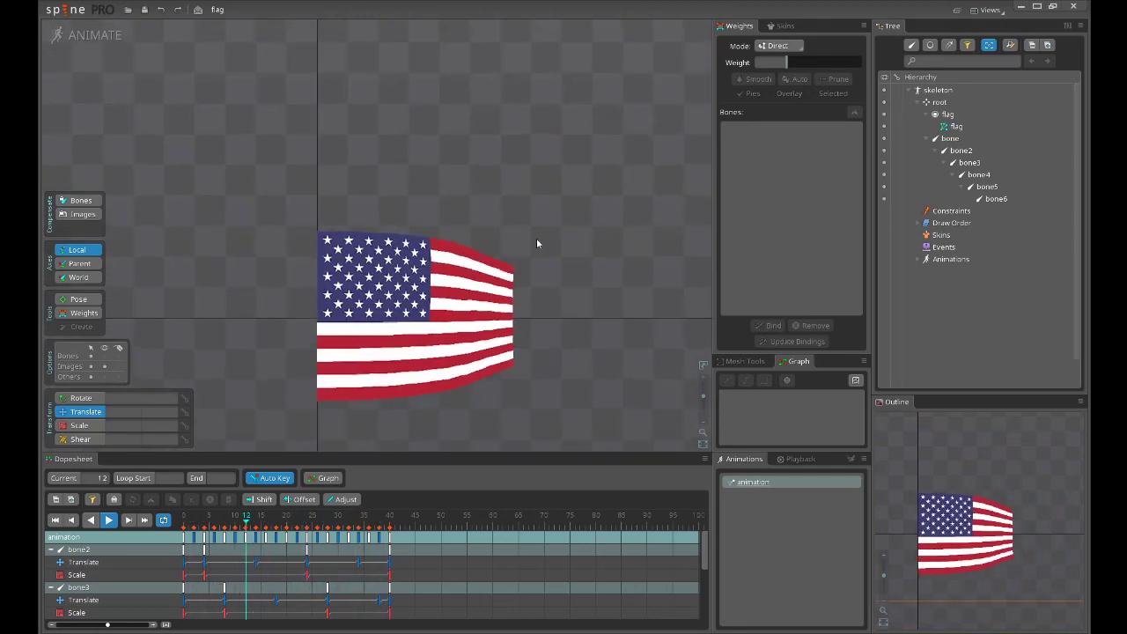
pyautogui.press('d')
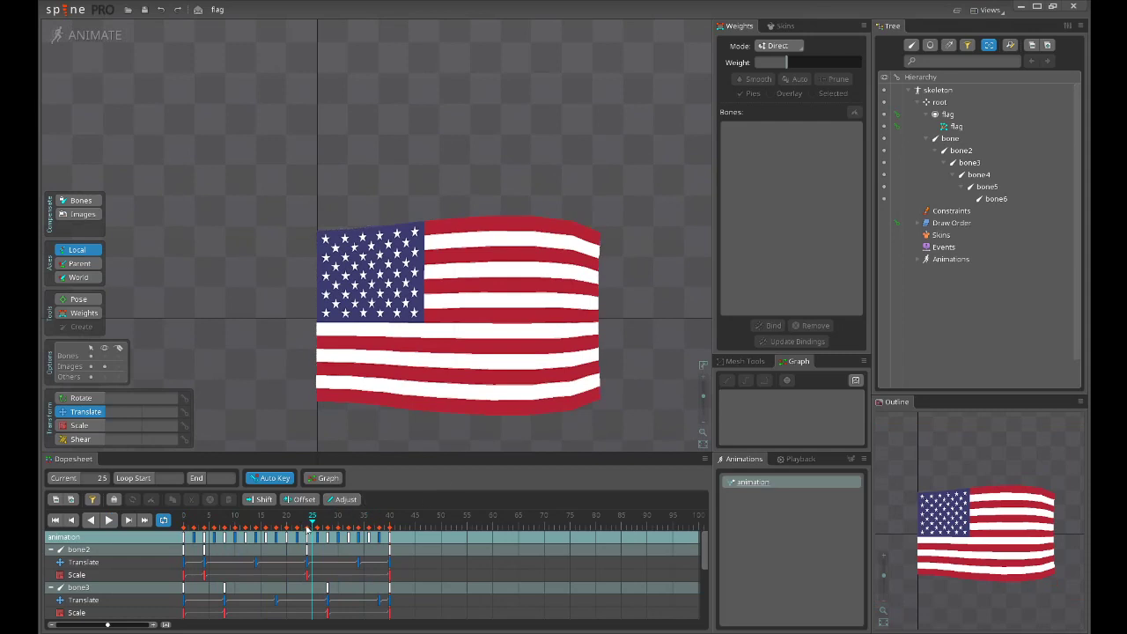
pyautogui.moveTo(307, 528); pyautogui.dragTo(379, 541)
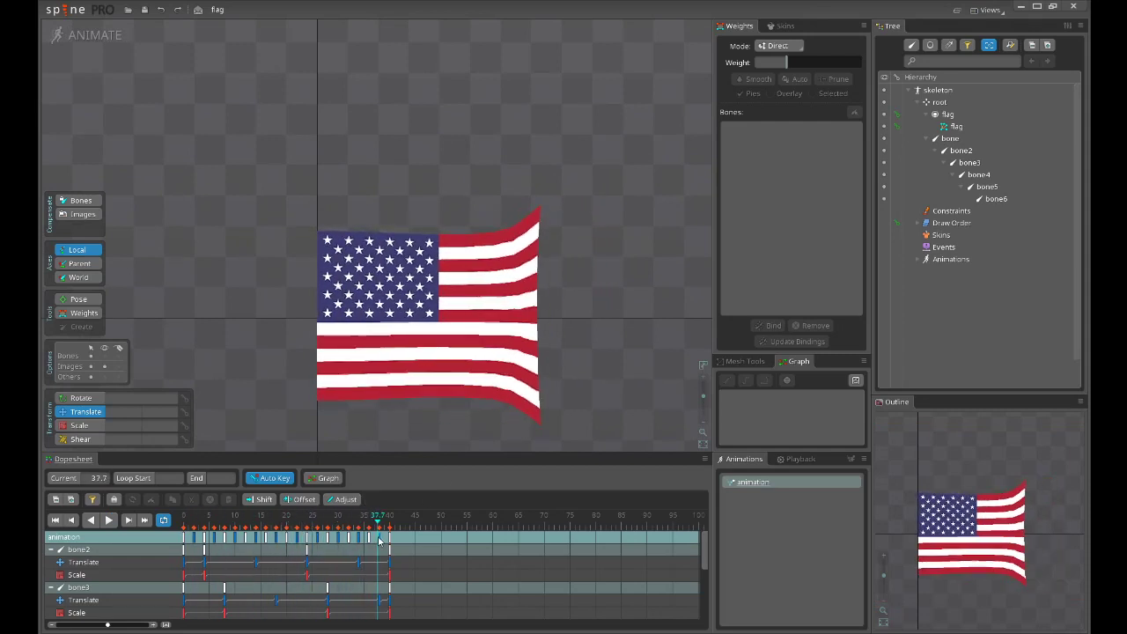
# Return to Setup mode with the whole flag in view.
pyautogui.click(80, 36)
pyautogui.scroll(-2, 436, 280)
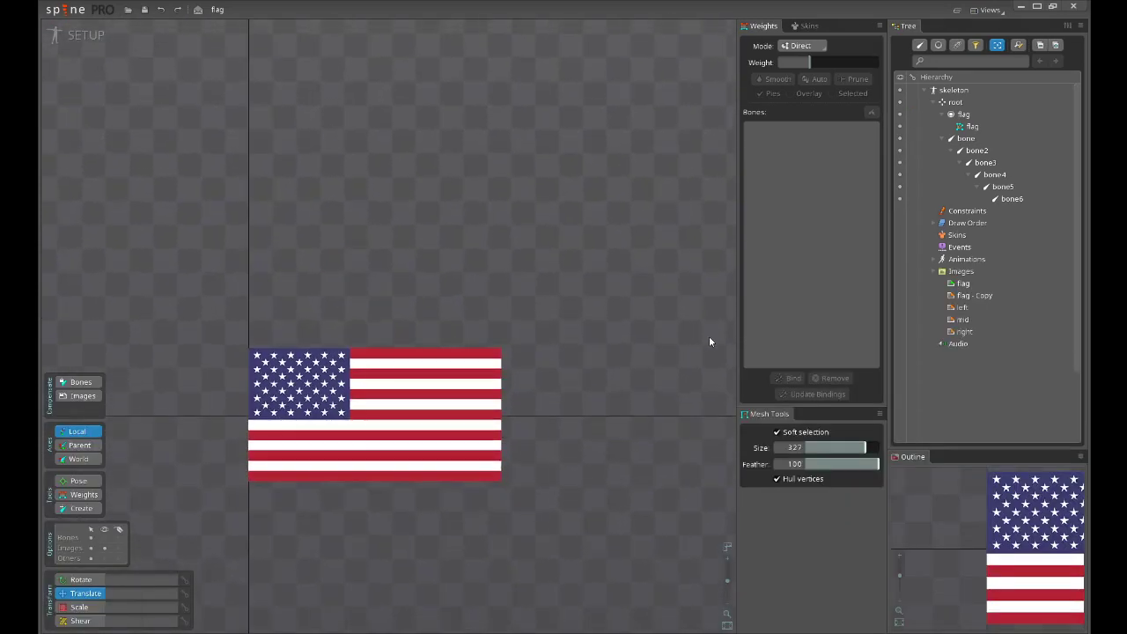
pyautogui.moveTo(597, 309)
pyautogui.mouseDown()
pyautogui.moveTo(634, 306)
pyautogui.moveTo(609, 307)
pyautogui.mouseUp()
pyautogui.scroll(4, 590, 307)
pyautogui.moveTo(560, 342); pyautogui.dragTo(542, 360)
pyautogui.scroll(-1, 581, 308)
pyautogui.scroll(-2, 572, 251)
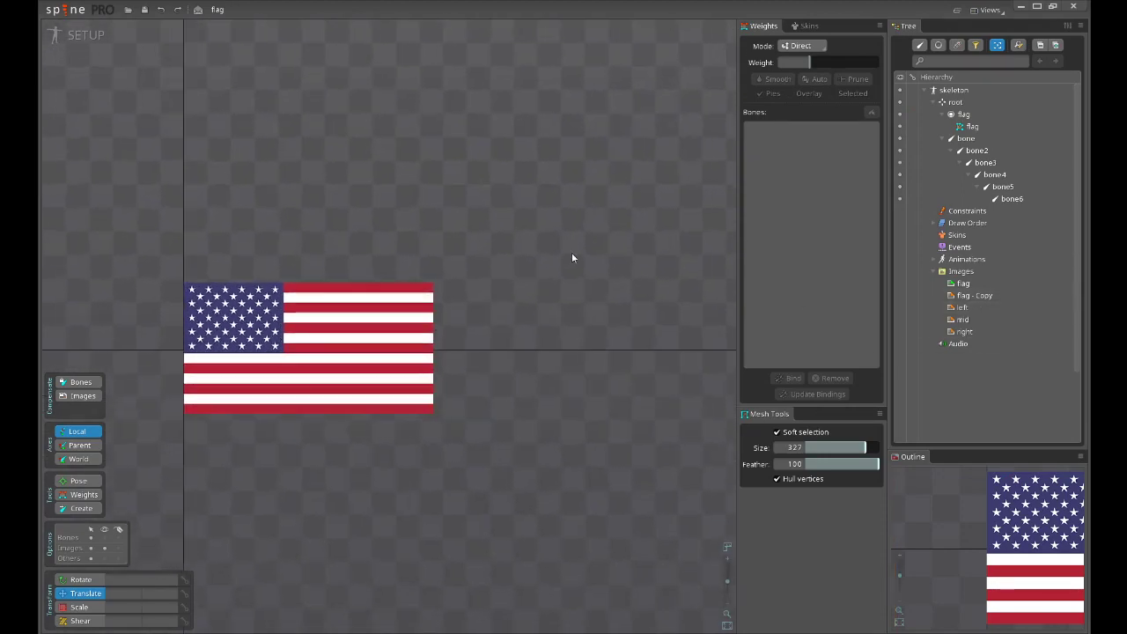
# Place the left, mid and right images from the Images folder on the canvas beside the flag.
pyautogui.click(980, 309)
pyautogui.keyDown('shift'); pyautogui.click(975, 320); pyautogui.keyUp('shift')
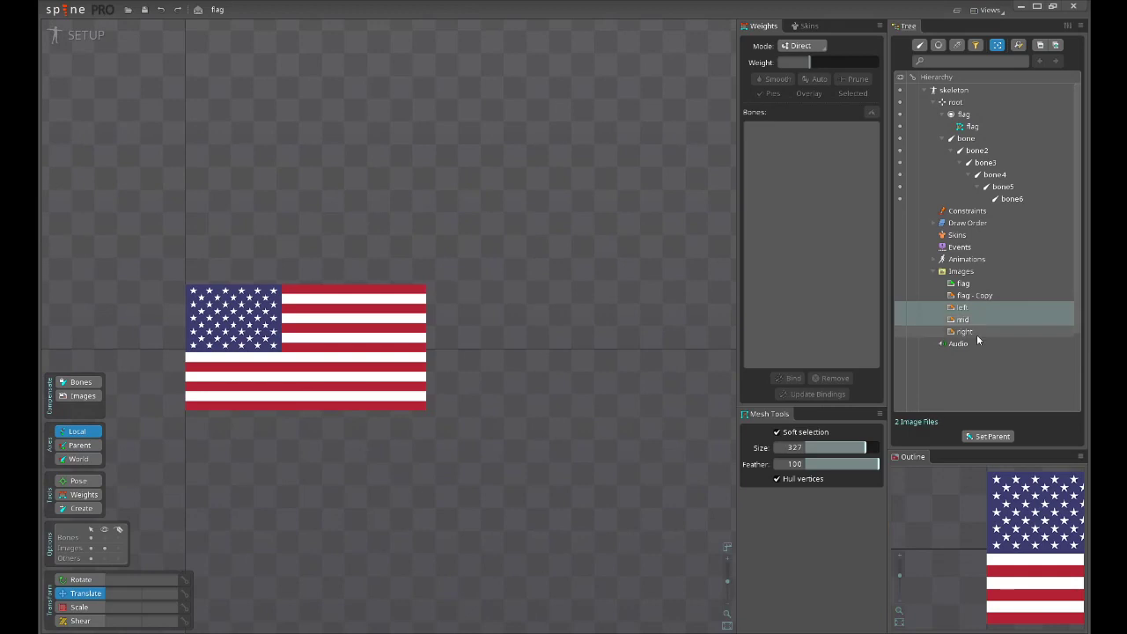
pyautogui.scroll(-1, 632, 333)
pyautogui.moveTo(671, 338); pyautogui.dragTo(634, 421)
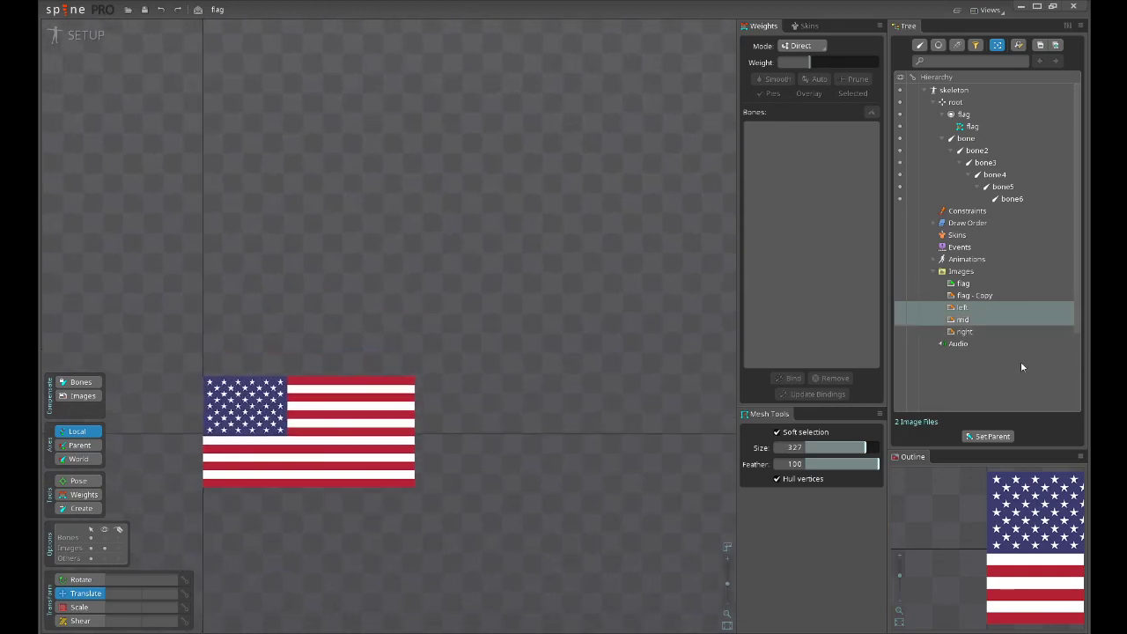
pyautogui.keyDown('shift'); pyautogui.click(980, 330); pyautogui.keyUp('shift')
pyautogui.moveTo(980, 330); pyautogui.dragTo(490, 243)
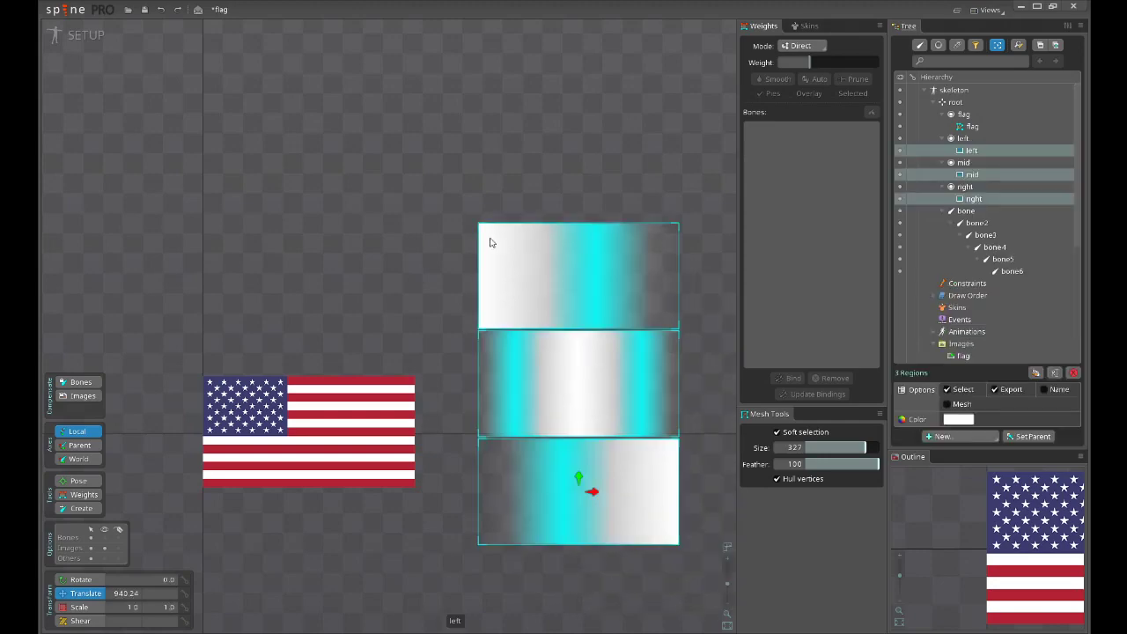
# Move the three gradient regions over the flag, and select the flag mesh for comparison.
pyautogui.scroll(-2, 519, 273)
pyautogui.moveTo(652, 404); pyautogui.dragTo(478, 466)
pyautogui.scroll(1, 261, 468)
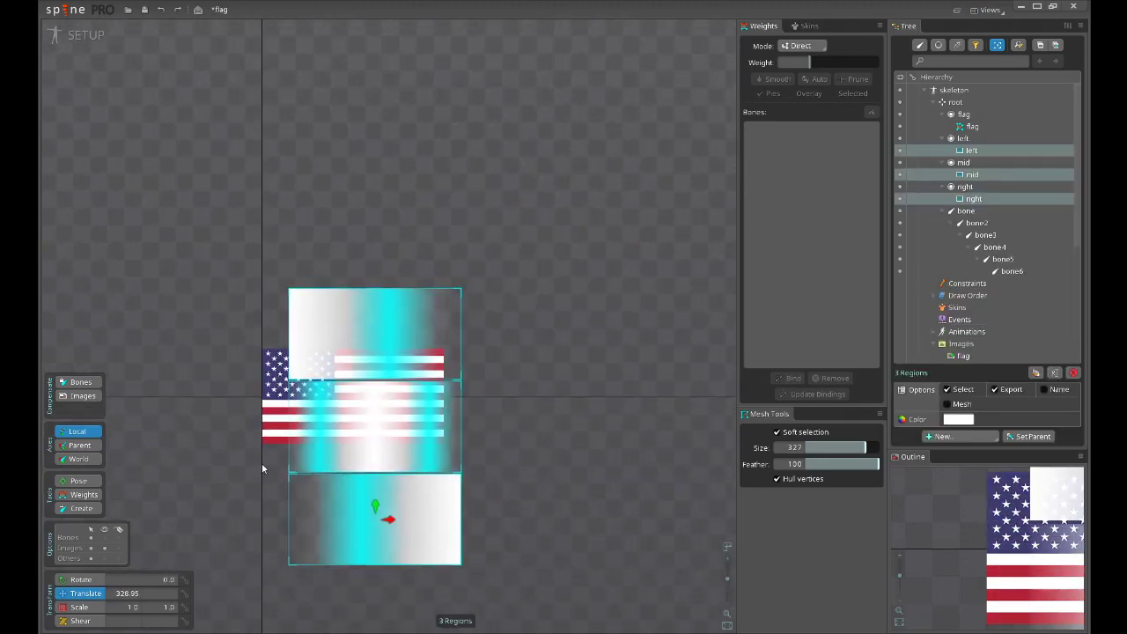
pyautogui.scroll(3, 274, 418)
pyautogui.press('space')
pyautogui.click(278, 368)
pyautogui.scroll(2, 291, 376)
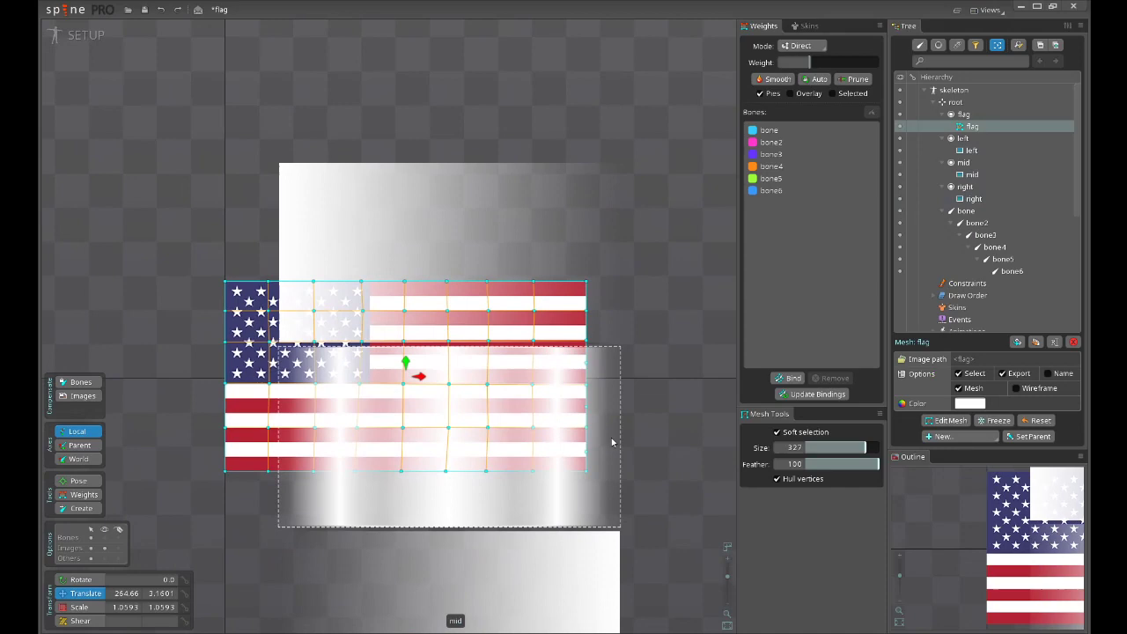
pyautogui.scroll(-1, 654, 418)
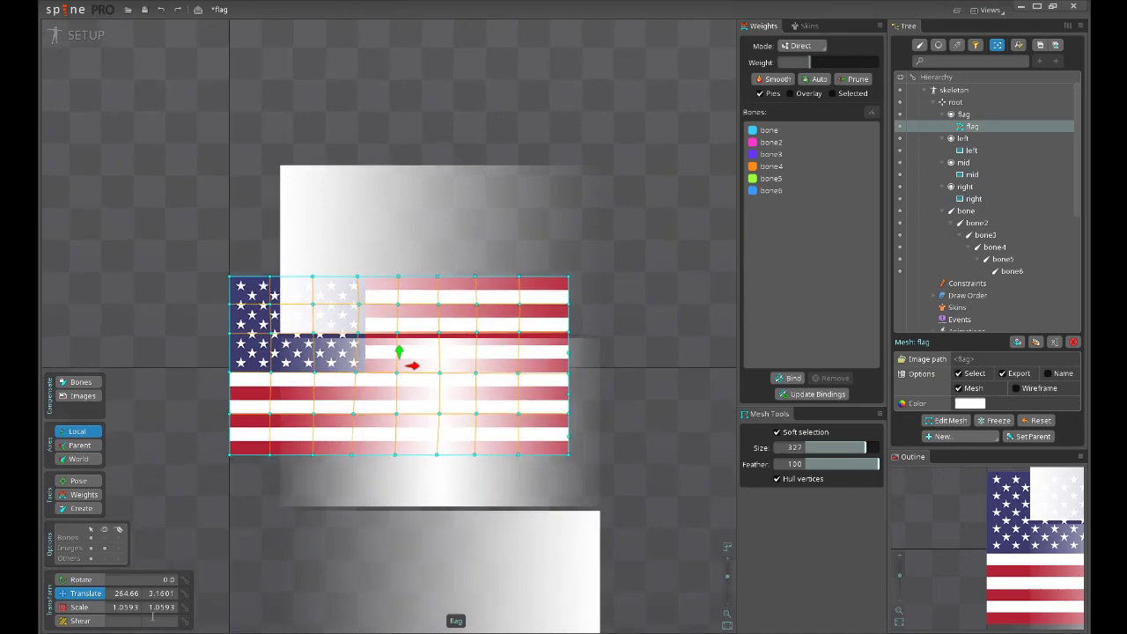
# Select the left, mid and right regions together and move them clear of the flag, to about X 844.
pyautogui.click(390, 248)
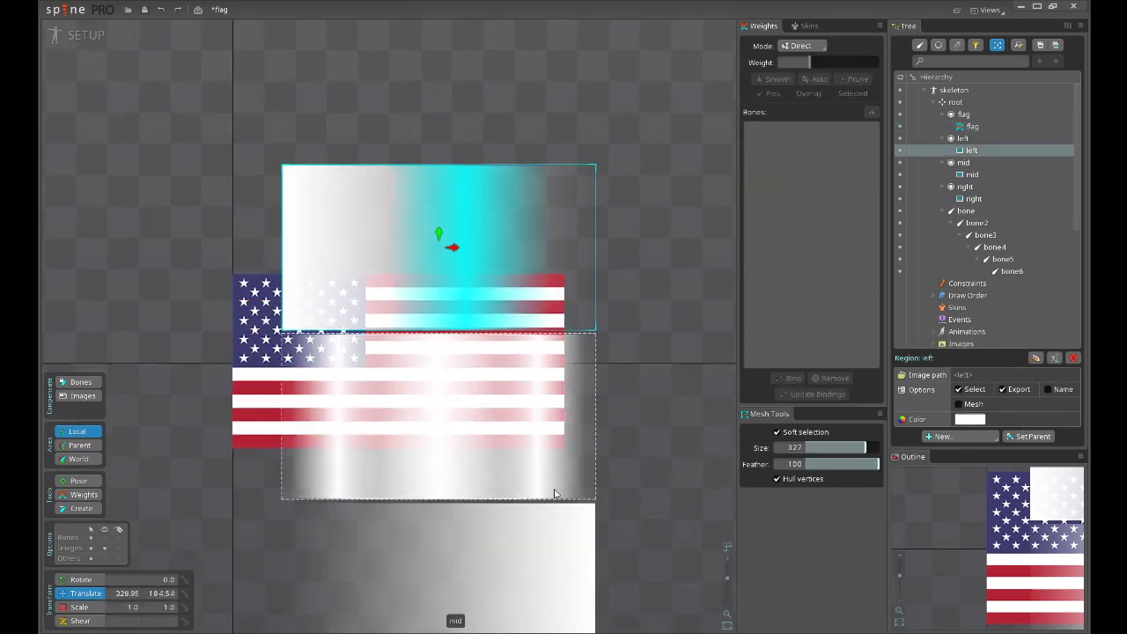
pyautogui.scroll(-1, 458, 431)
pyautogui.keyDown('ctrl'); pyautogui.click(458, 431); pyautogui.keyUp('ctrl')
pyautogui.keyDown('ctrl'); pyautogui.click(478, 480); pyautogui.keyUp('ctrl')
pyautogui.moveTo(675, 438); pyautogui.dragTo(637, 530)
pyautogui.hotkey('ctrl', 'z')
pyautogui.scroll(-3, 637, 512)
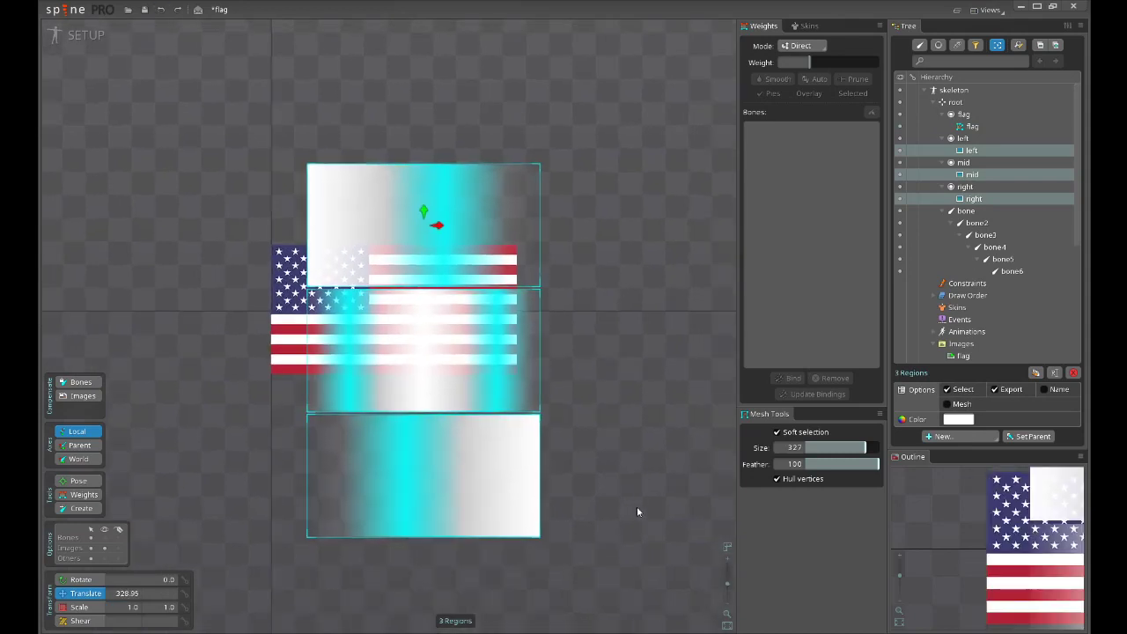
pyautogui.moveTo(581, 507); pyautogui.dragTo(753, 494)
pyautogui.moveTo(640, 498); pyautogui.dragTo(666, 484)
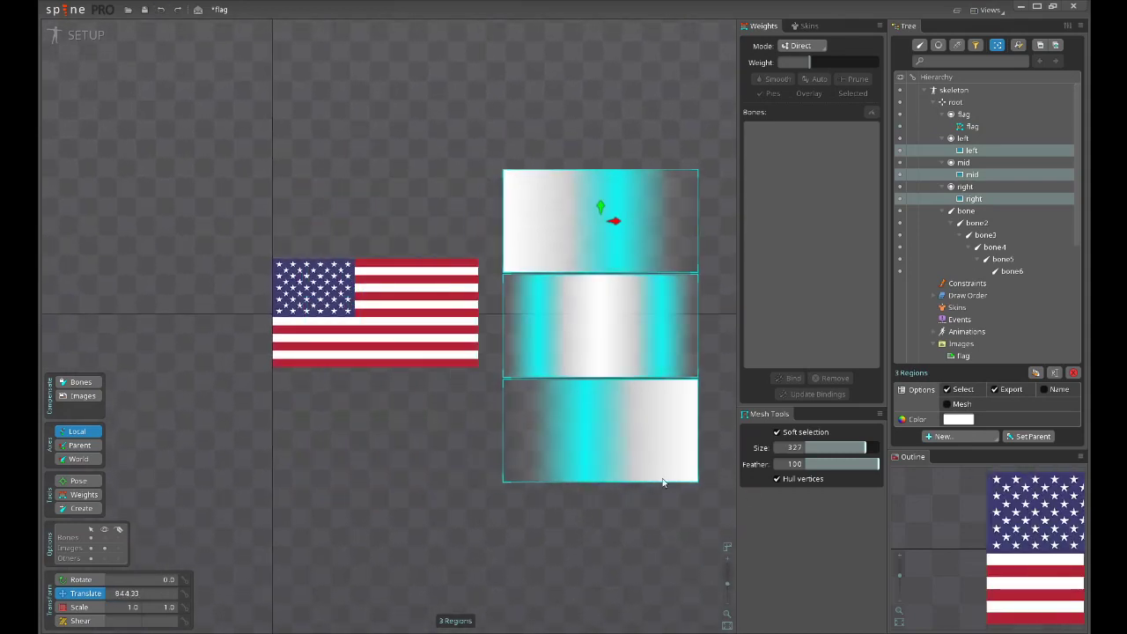
# Examine the left, mid and right gradient regions one by one, comparing their white and transparent areas.
pyautogui.press('space')
pyautogui.click(630, 218)
pyautogui.moveTo(655, 197); pyautogui.dragTo(598, 226)
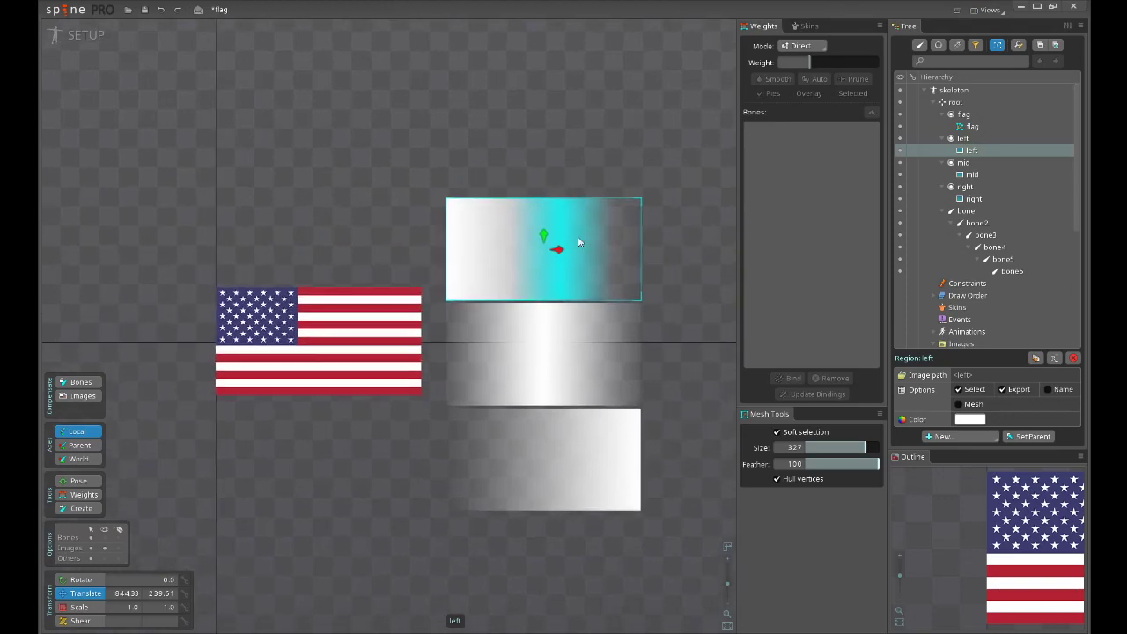
pyautogui.scroll(3, 527, 244)
pyautogui.click(697, 286)
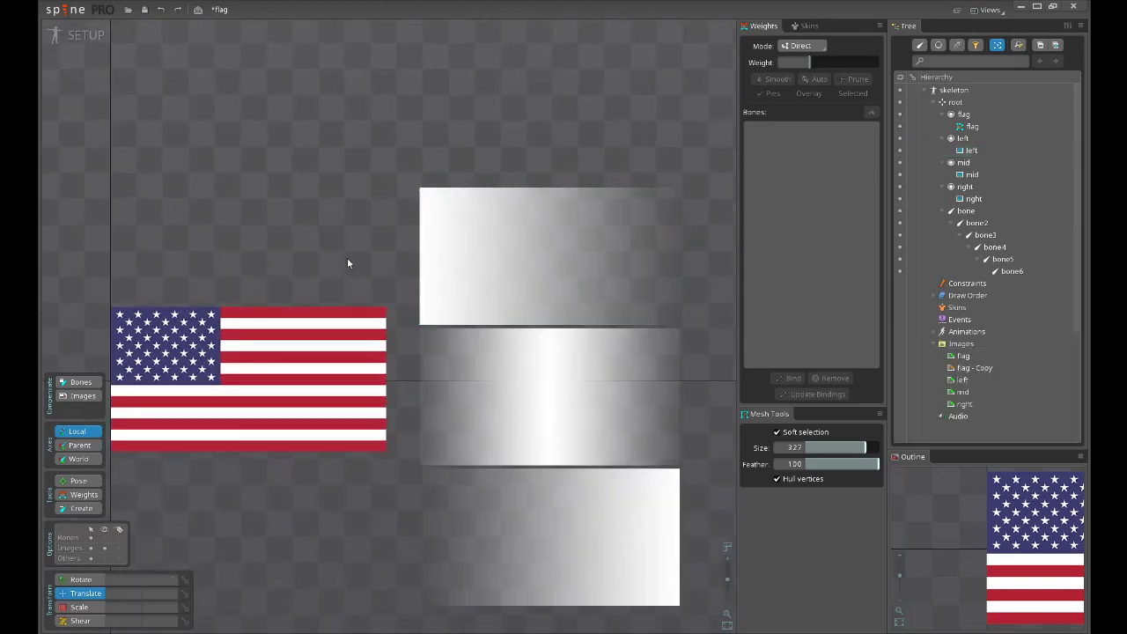
pyautogui.scroll(-3, 347, 257)
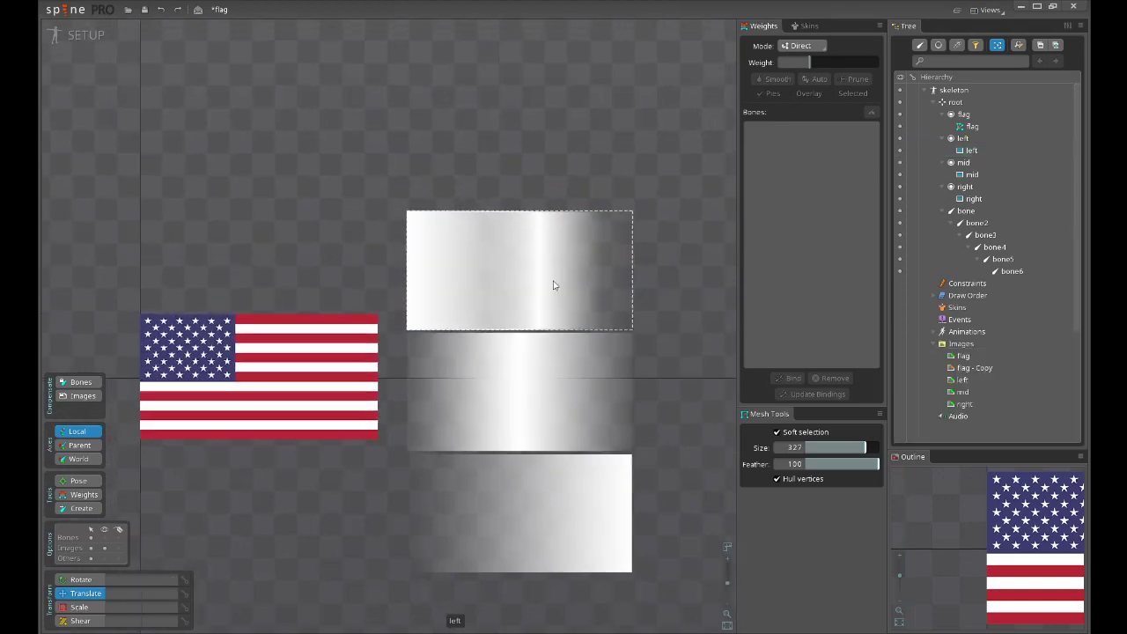
pyautogui.click(442, 279)
pyautogui.moveTo(557, 430); pyautogui.dragTo(565, 394)
pyautogui.scroll(1, 578, 348)
pyautogui.click(572, 398)
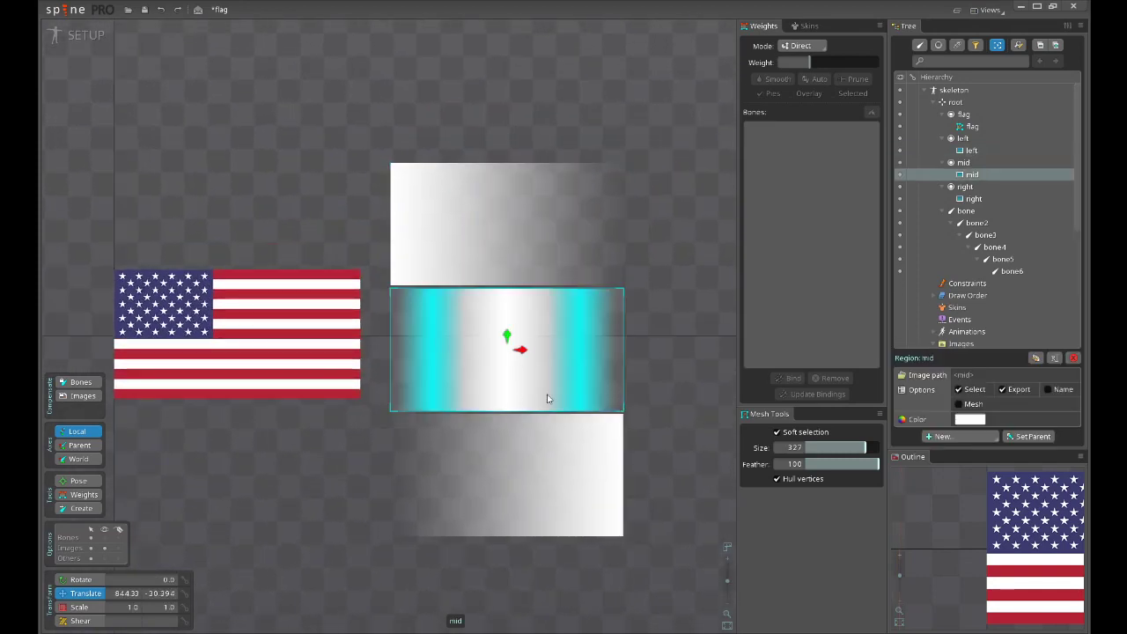
pyautogui.click(517, 471)
pyautogui.scroll(-2, 537, 360)
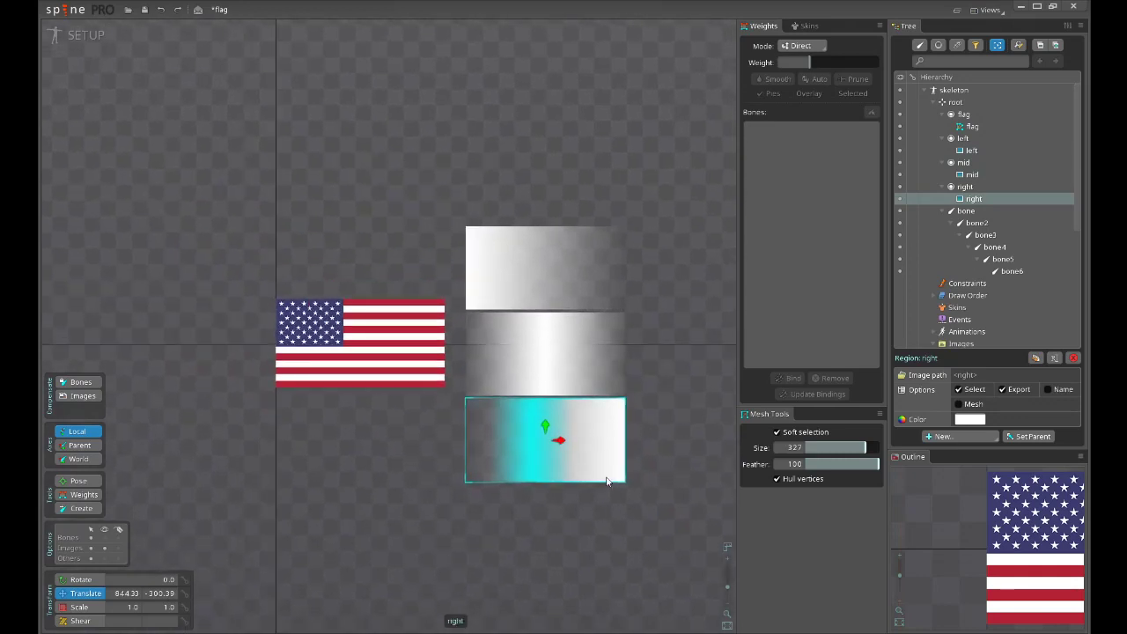
# Lay the right gradient region over the flag to try the shading, and move it back below the mid region.
pyautogui.moveTo(611, 476); pyautogui.dragTo(448, 421)
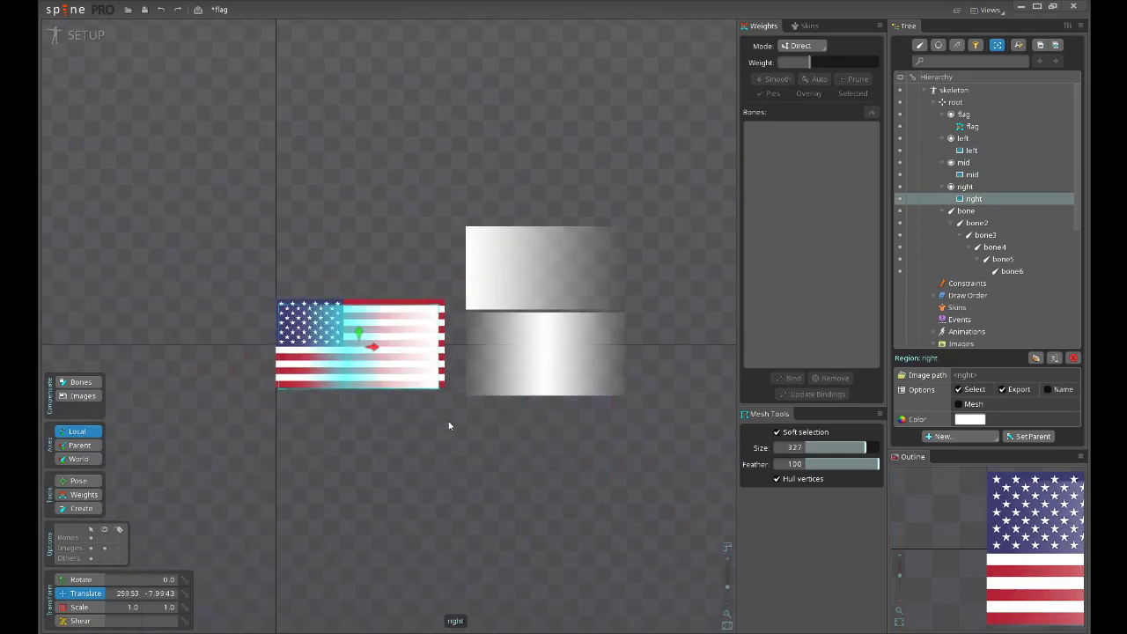
pyautogui.scroll(3, 478, 433)
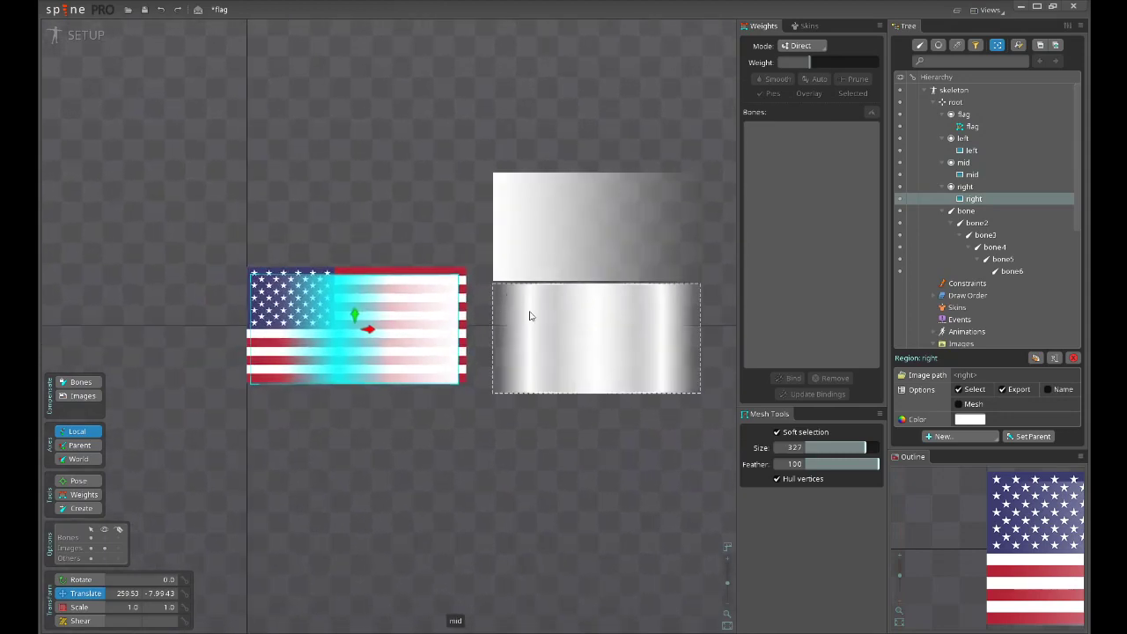
pyautogui.moveTo(467, 451); pyautogui.dragTo(437, 393)
pyautogui.moveTo(420, 391); pyautogui.dragTo(646, 544)
pyautogui.scroll(-3, 413, 331)
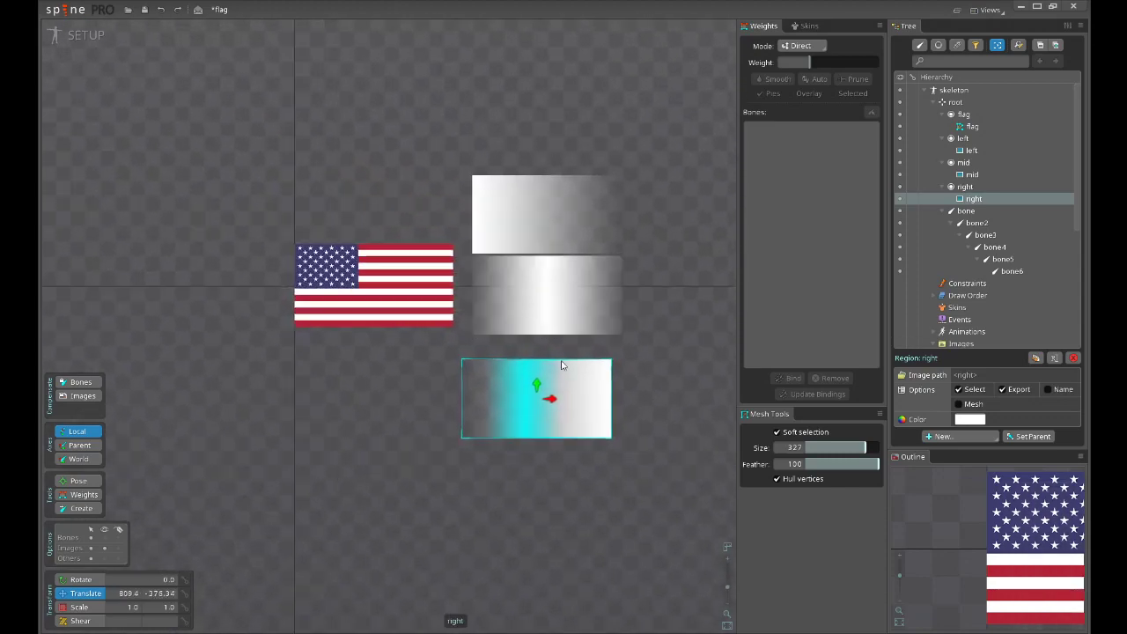
# Undo all the region moves and the placement of the three gradient images.
pyautogui.hotkey('ctrl', 'z')
pyautogui.hotkey('ctrl', 'y')
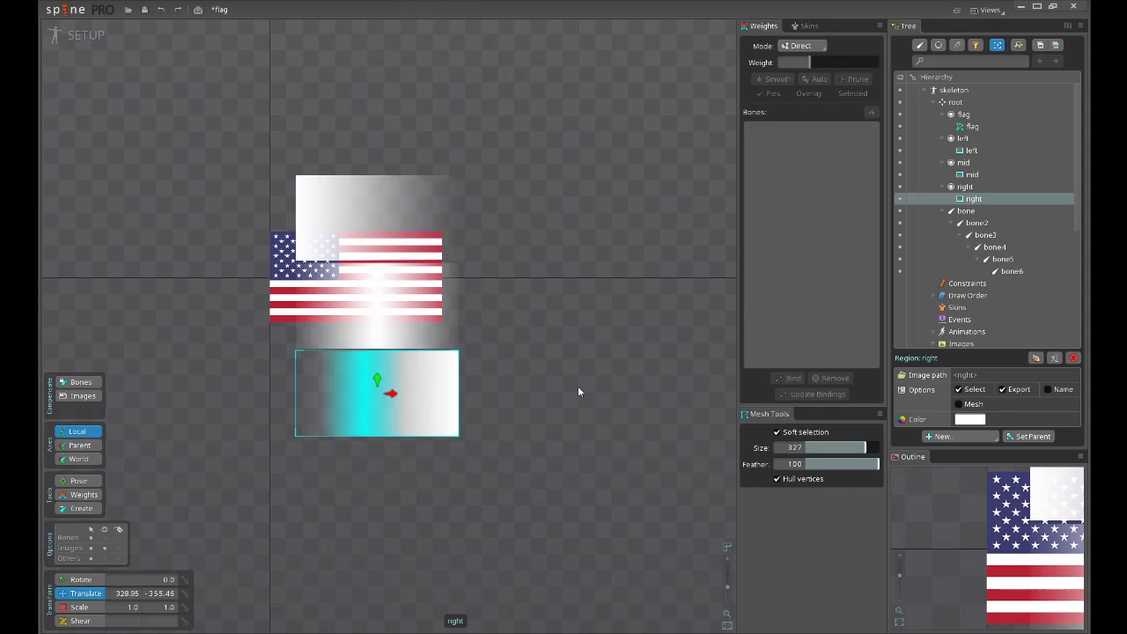
pyautogui.hotkey('ctrl', 'z')
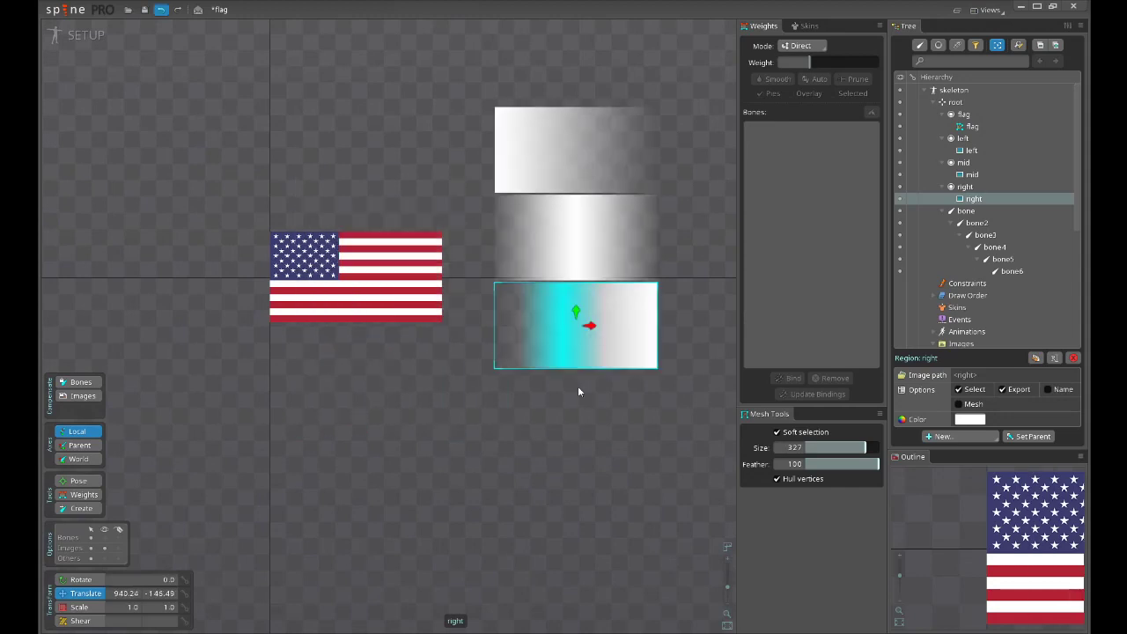
pyautogui.hotkey('ctrl', 'z')
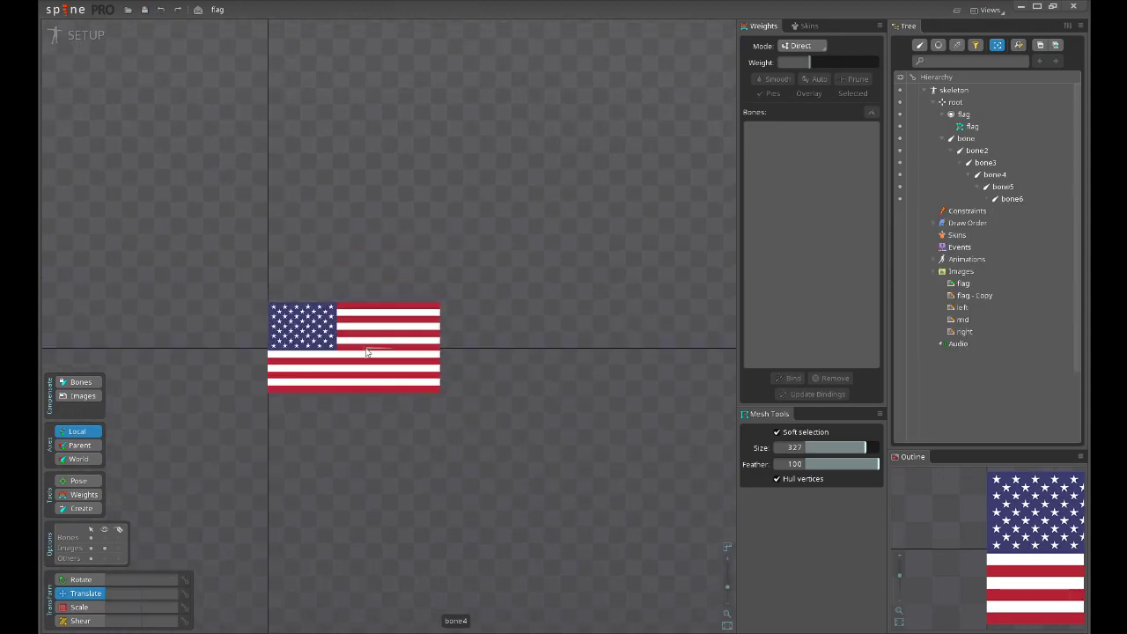
# Duplicate the flag slot with its mesh three times.
pyautogui.click(367, 352)
pyautogui.click(414, 320)
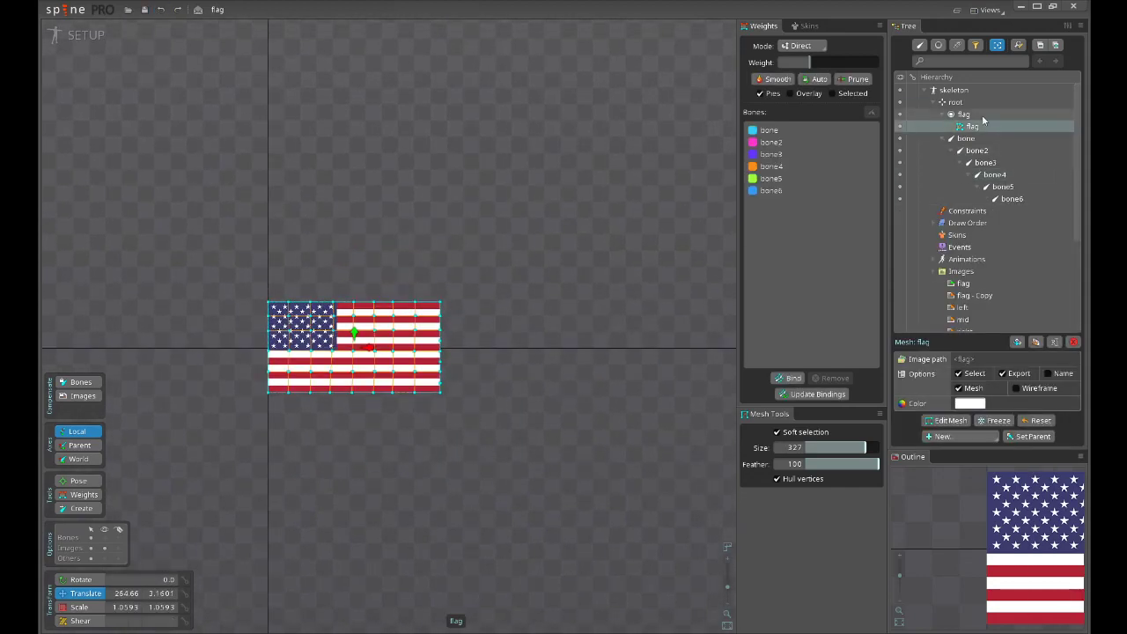
pyautogui.click(963, 114)
pyautogui.click(1036, 388)
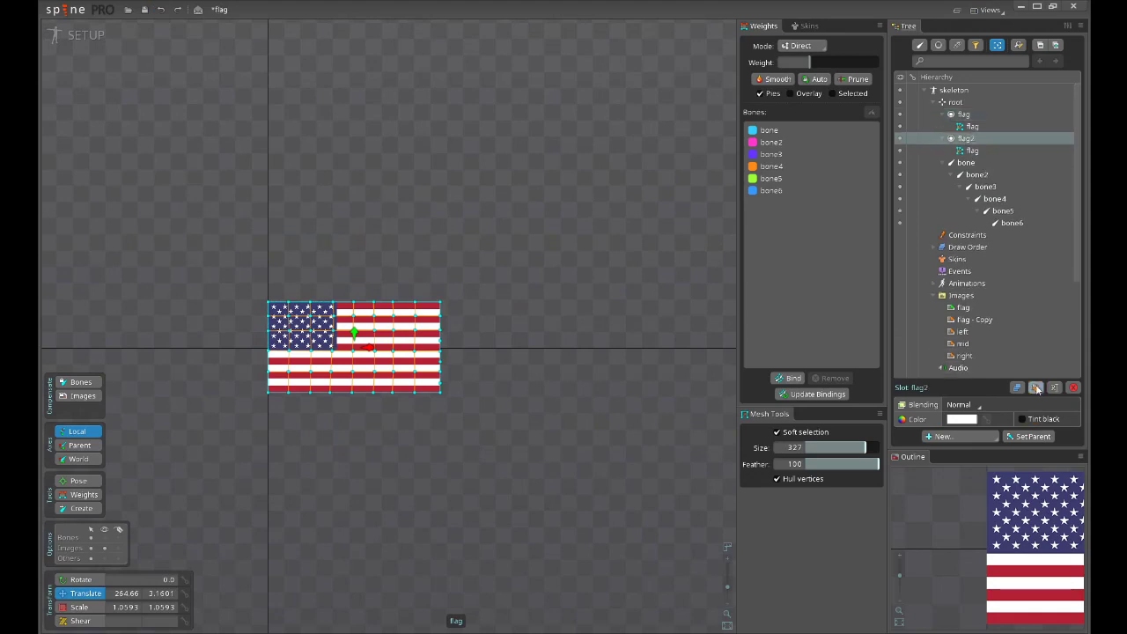
pyautogui.click(1036, 388)
pyautogui.click(1036, 388)
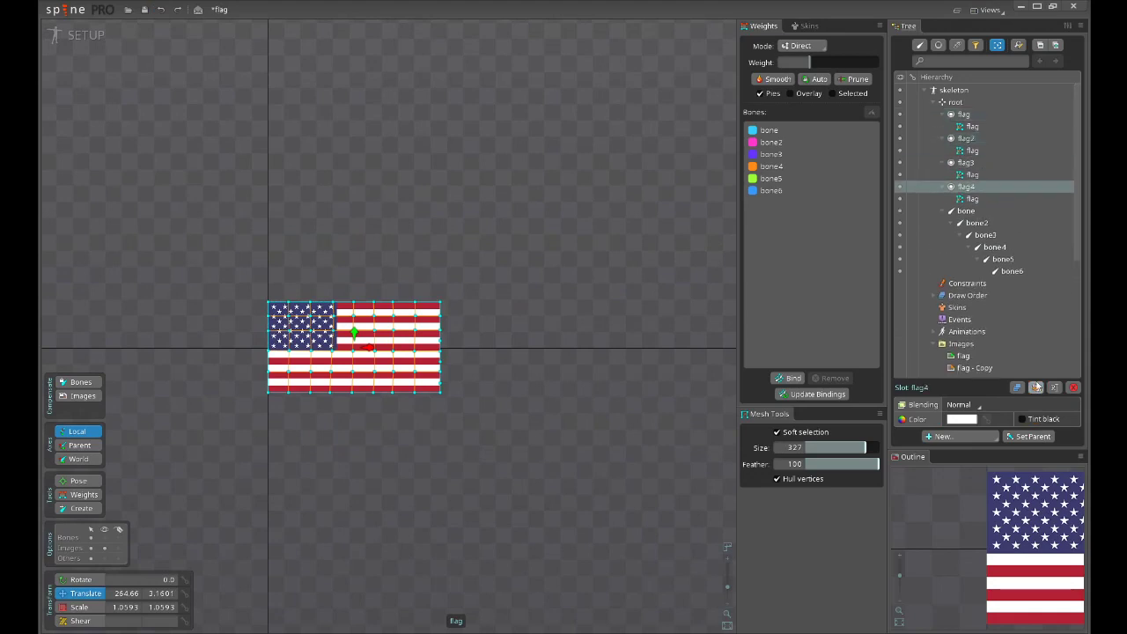
# Rename the mesh attachment under slot flag2 to left, declining to scale its texture coordinates.
pyautogui.doubleClick(986, 151)
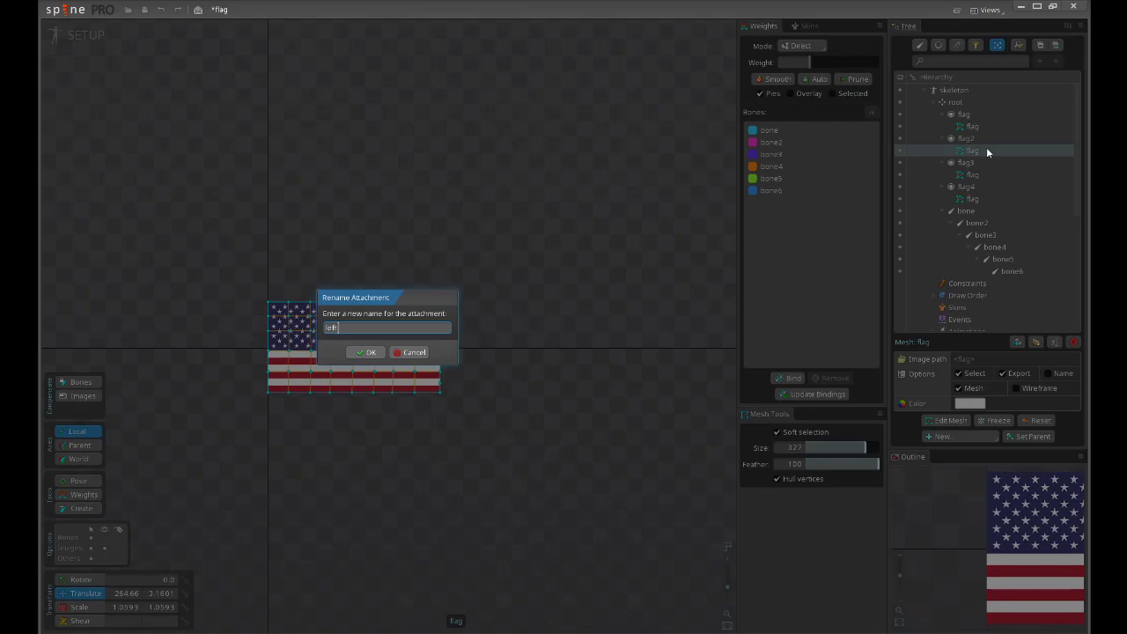
pyautogui.press('Return')
pyautogui.click(490, 364)
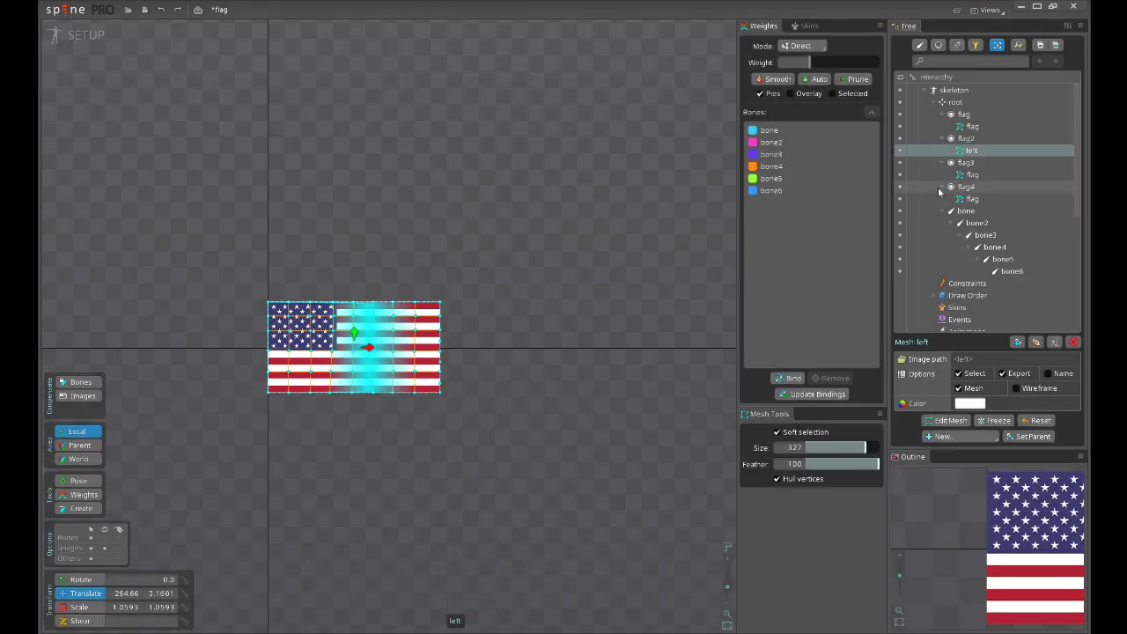
# Rename the mesh attachment under slot flag3 to right, without scaling its texture coordinates.
pyautogui.doubleClick(978, 174)
pyautogui.write('r')
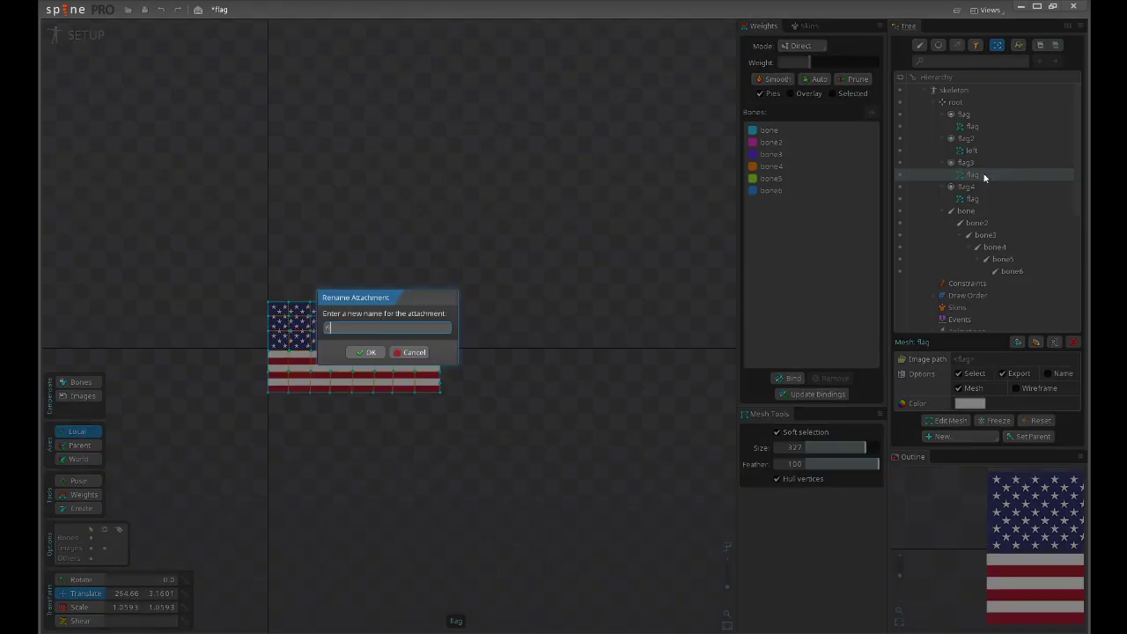
pyautogui.write('ight')
pyautogui.press('Return')
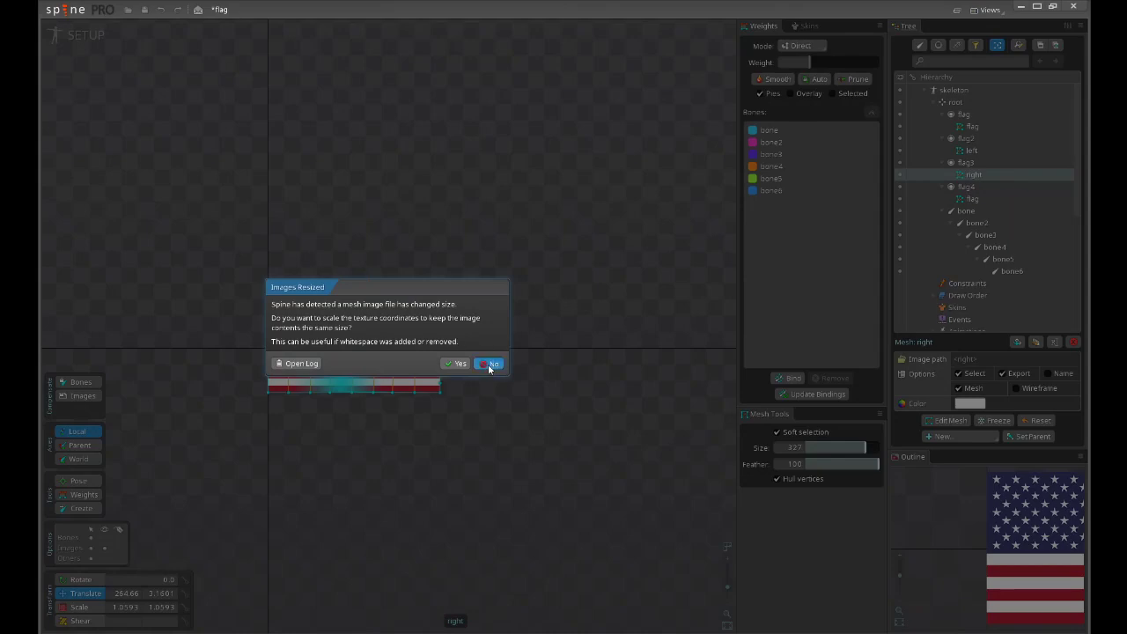
pyautogui.click(490, 363)
# Rename the mesh attachment under slot flag4 to mid, keeping its texture coordinates unscaled.
pyautogui.doubleClick(972, 199)
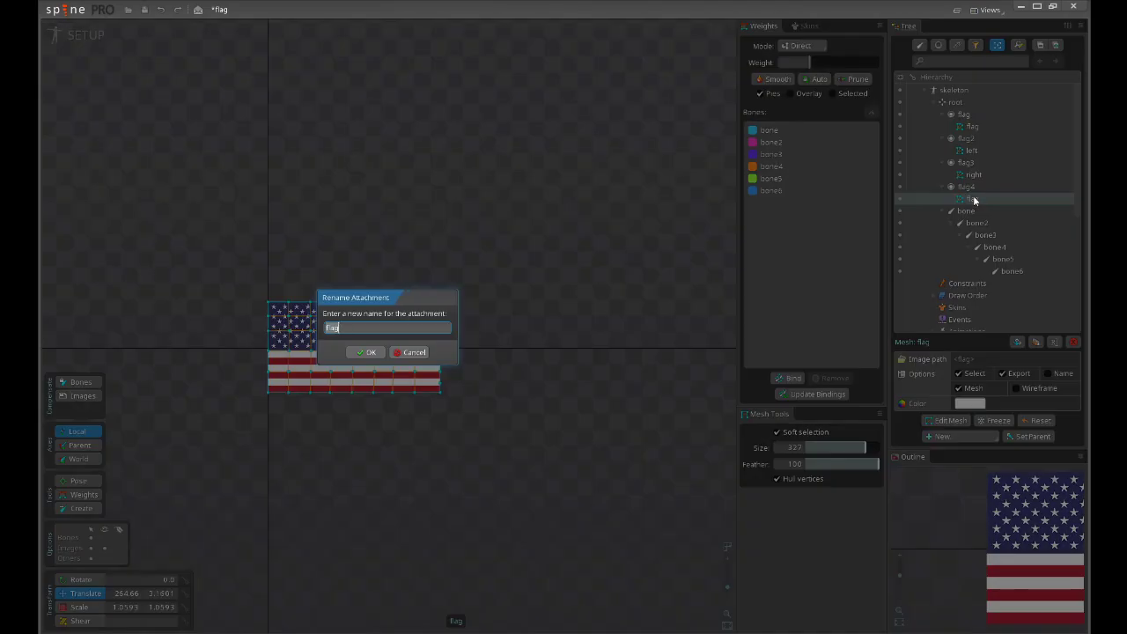
pyautogui.write('mid')
pyautogui.press('Return')
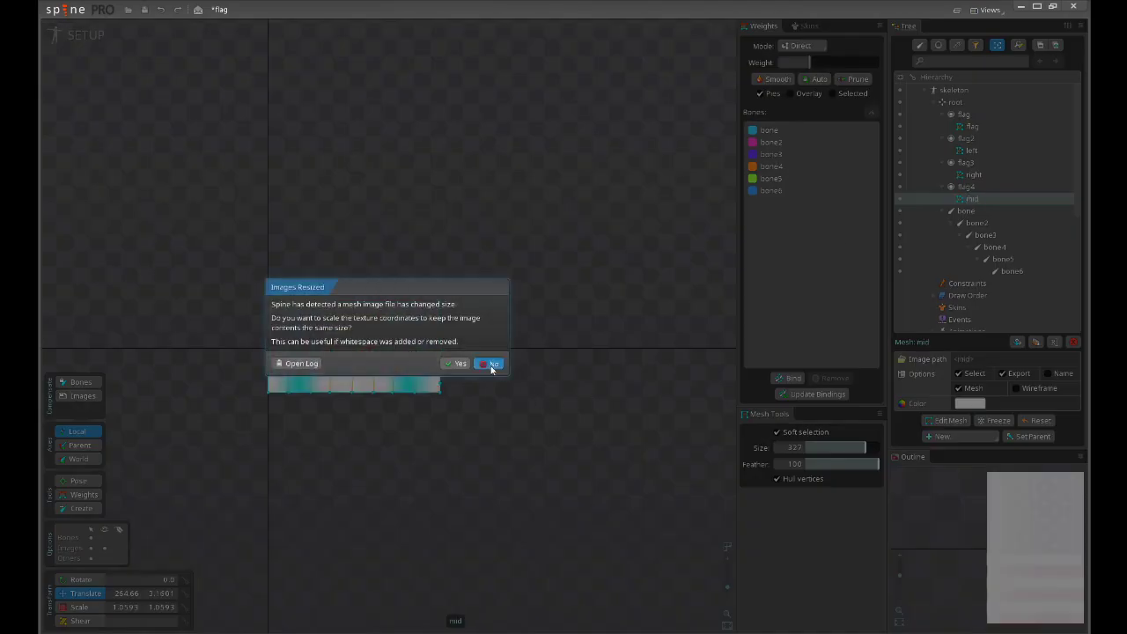
pyautogui.click(489, 363)
# Examine how the left, right and mid gradient meshes overlap the flag mesh at different zoom levels.
pyautogui.keyDown('ctrl'); pyautogui.click(994, 174); pyautogui.keyUp('ctrl')
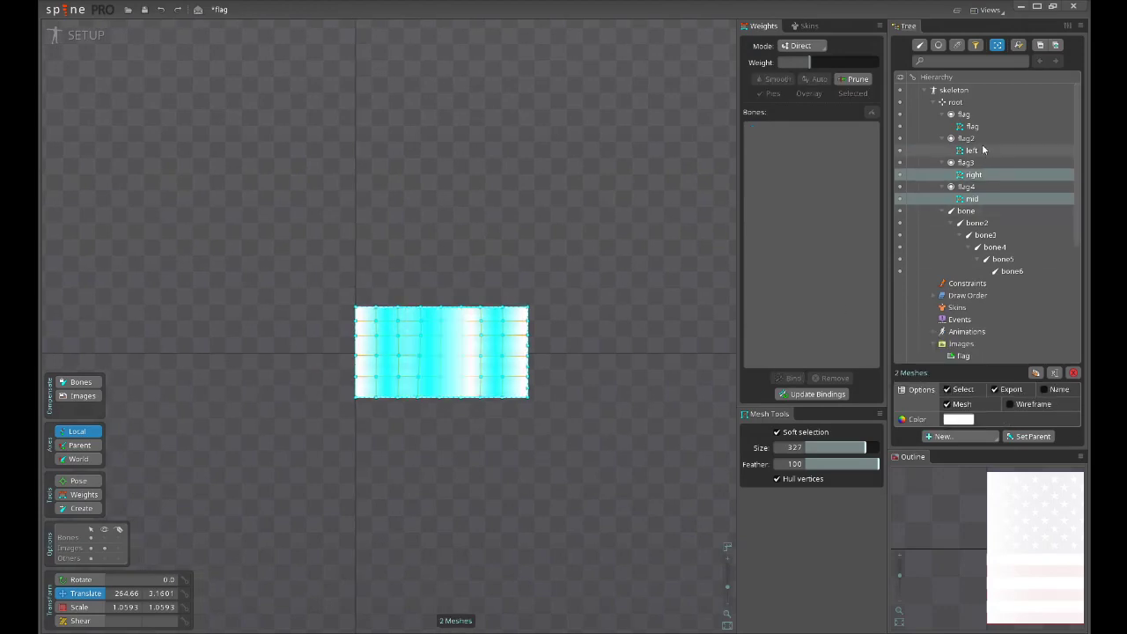
pyautogui.keyDown('ctrl'); pyautogui.click(981, 150); pyautogui.keyUp('ctrl')
pyautogui.moveTo(614, 457); pyautogui.dragTo(647, 263)
pyautogui.scroll(3, 540, 317)
pyautogui.click(508, 330)
pyautogui.scroll(-2, 612, 421)
pyautogui.moveTo(613, 422); pyautogui.dragTo(512, 419)
pyautogui.hotkey('ctrl', 'z')
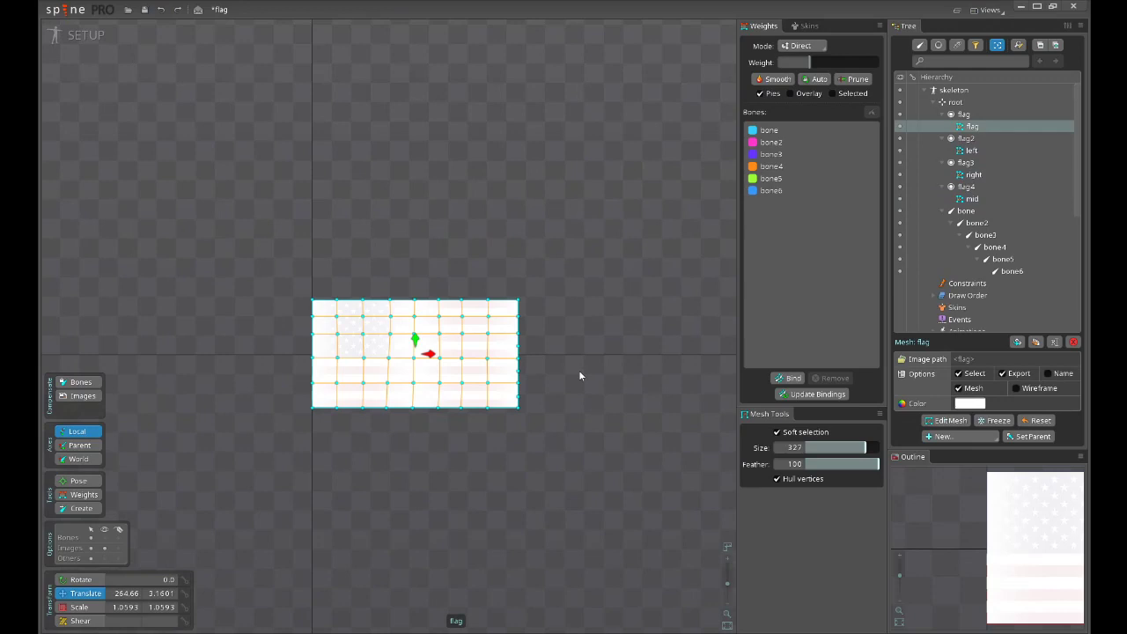
pyautogui.scroll(2, 436, 339)
pyautogui.scroll(-2, 550, 506)
pyautogui.moveTo(537, 528); pyautogui.dragTo(494, 433)
pyautogui.scroll(-1, 488, 432)
pyautogui.moveTo(442, 432); pyautogui.dragTo(544, 476)
pyautogui.hotkey('ctrl', 'z')
pyautogui.moveTo(396, 455); pyautogui.dragTo(582, 456)
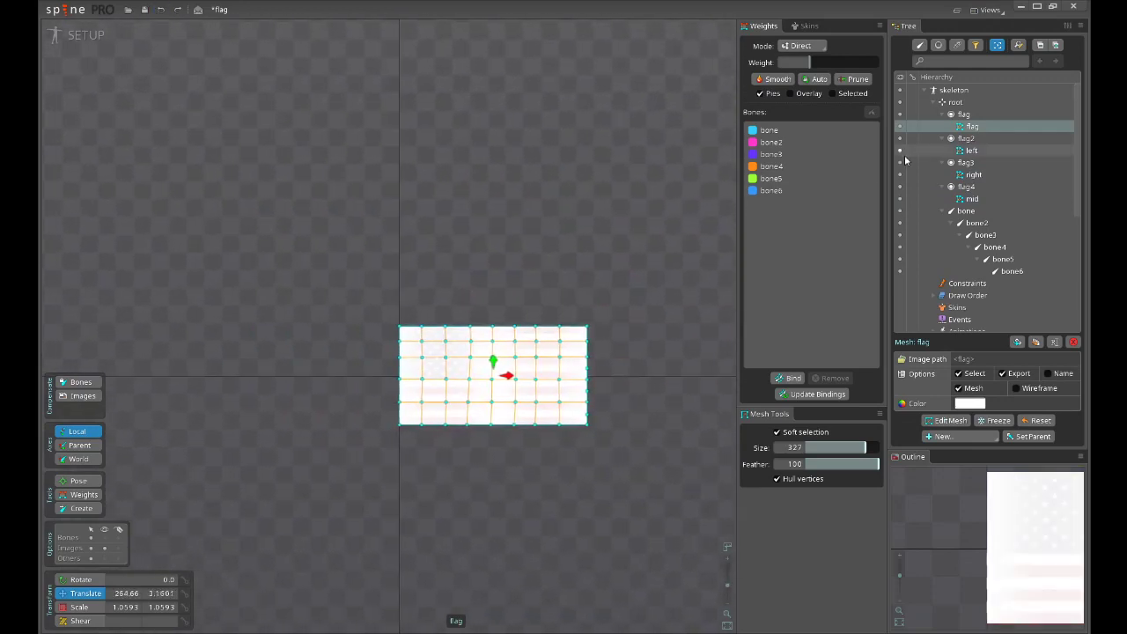
# Make slots flag2, flag3 and flag4 mostly transparent with a white color at alpha about 57, and save the project.
pyautogui.click(966, 138)
pyautogui.keyDown('ctrl'); pyautogui.click(966, 161); pyautogui.keyUp('ctrl')
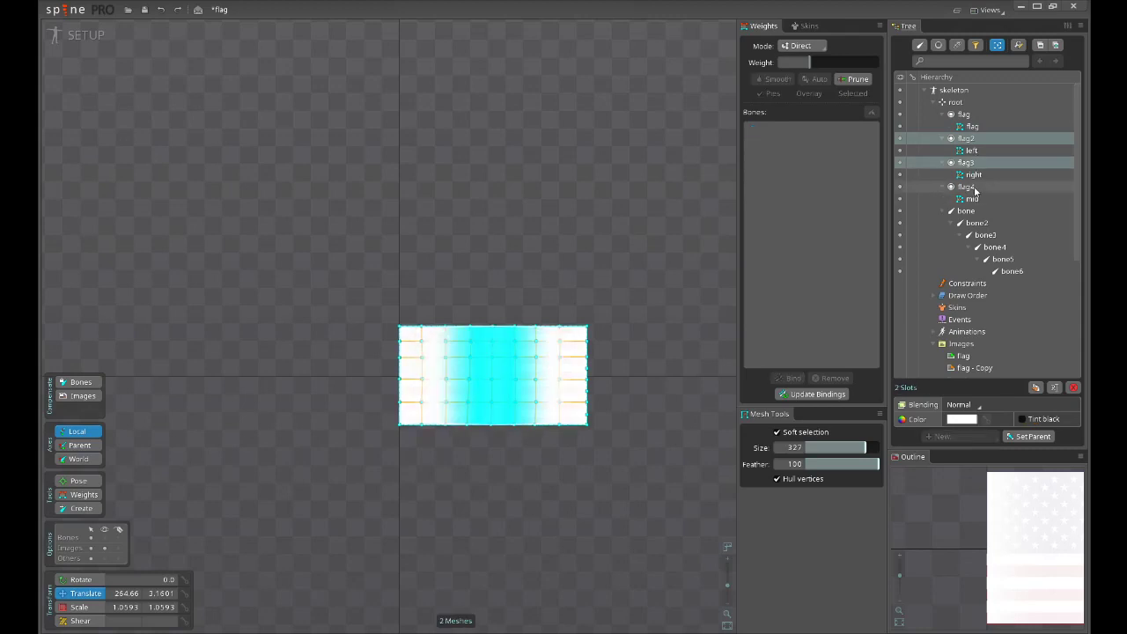
pyautogui.keyDown('ctrl'); pyautogui.click(966, 187); pyautogui.keyUp('ctrl')
pyautogui.click(960, 420)
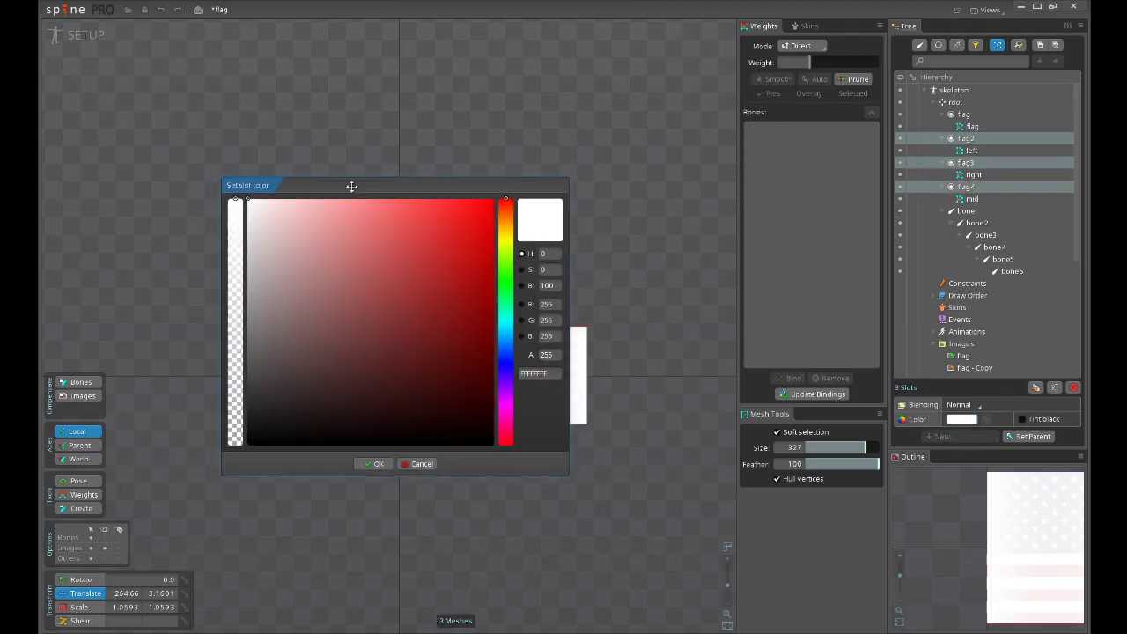
pyautogui.moveTo(352, 184); pyautogui.dragTo(699, 196)
pyautogui.moveTo(581, 291); pyautogui.dragTo(580, 407)
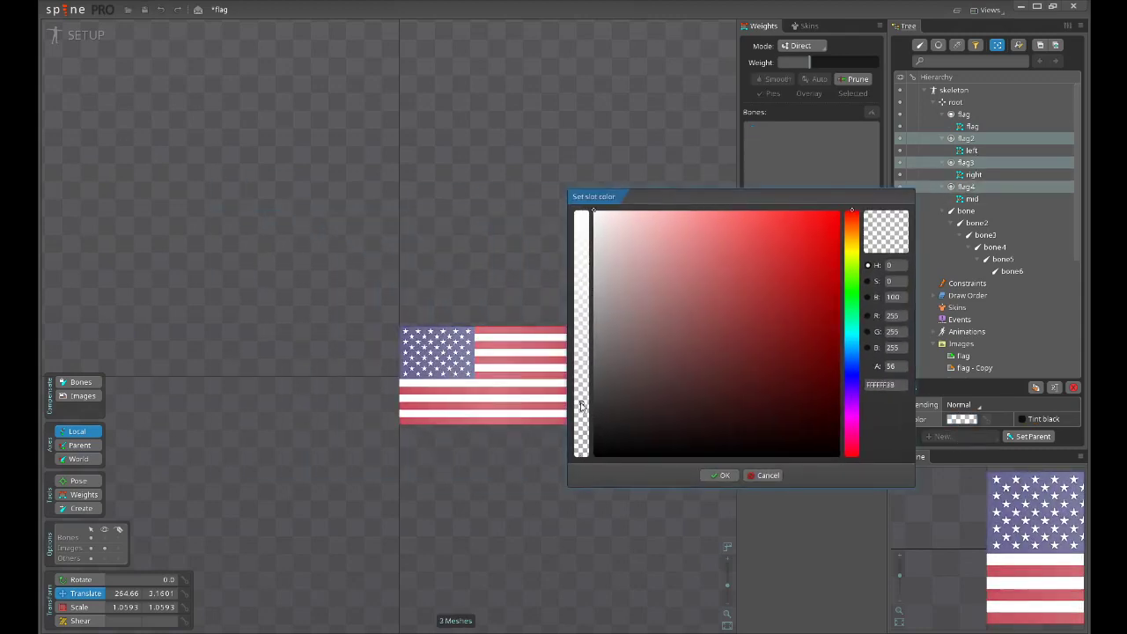
pyautogui.click(709, 475)
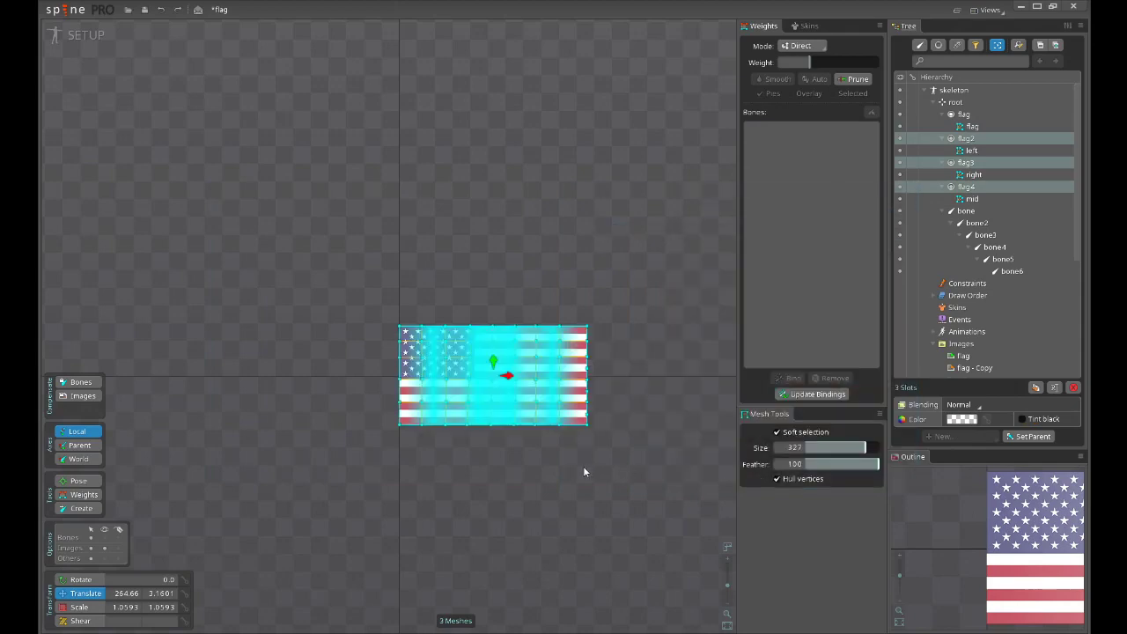
pyautogui.scroll(2, 631, 410)
pyautogui.click(631, 406)
pyautogui.hotkey('ctrl', 's')
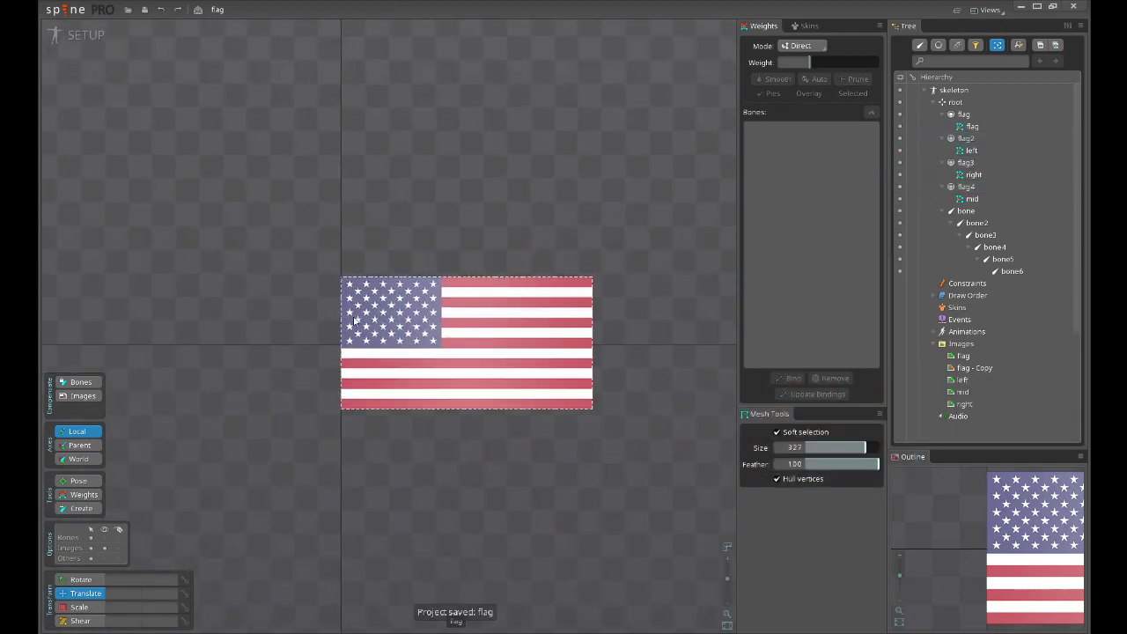
# Inspect the translucent gradient shading across the flag's star field and stripes, and save the project again.
pyautogui.scroll(3, 373, 322)
pyautogui.scroll(-1, 387, 303)
pyautogui.moveTo(554, 325); pyautogui.dragTo(478, 290)
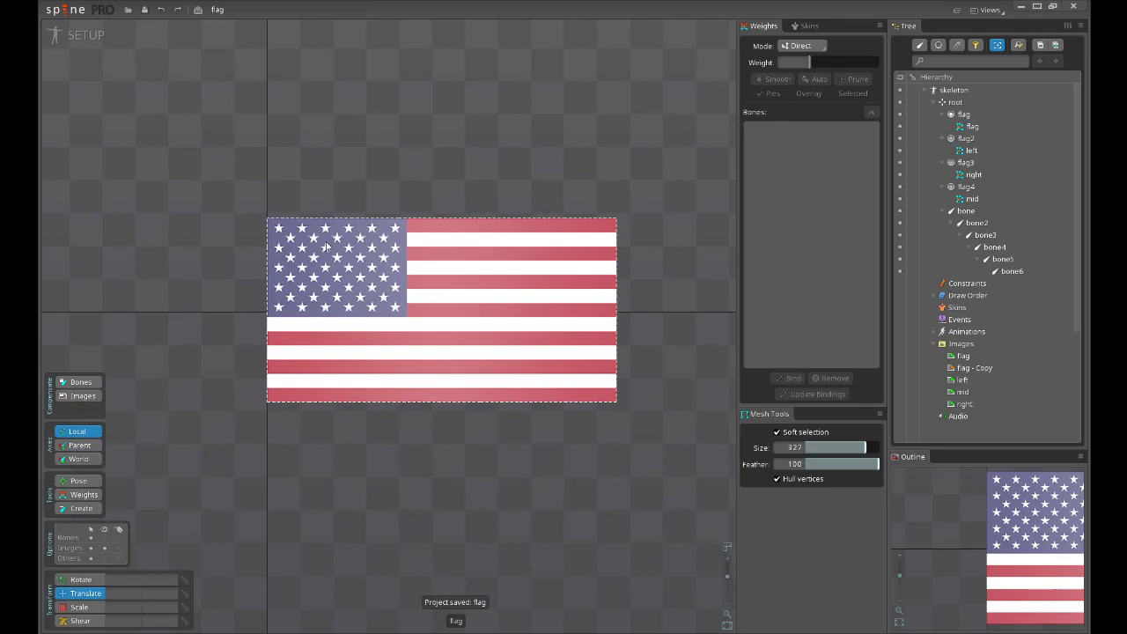
pyautogui.scroll(2, 319, 275)
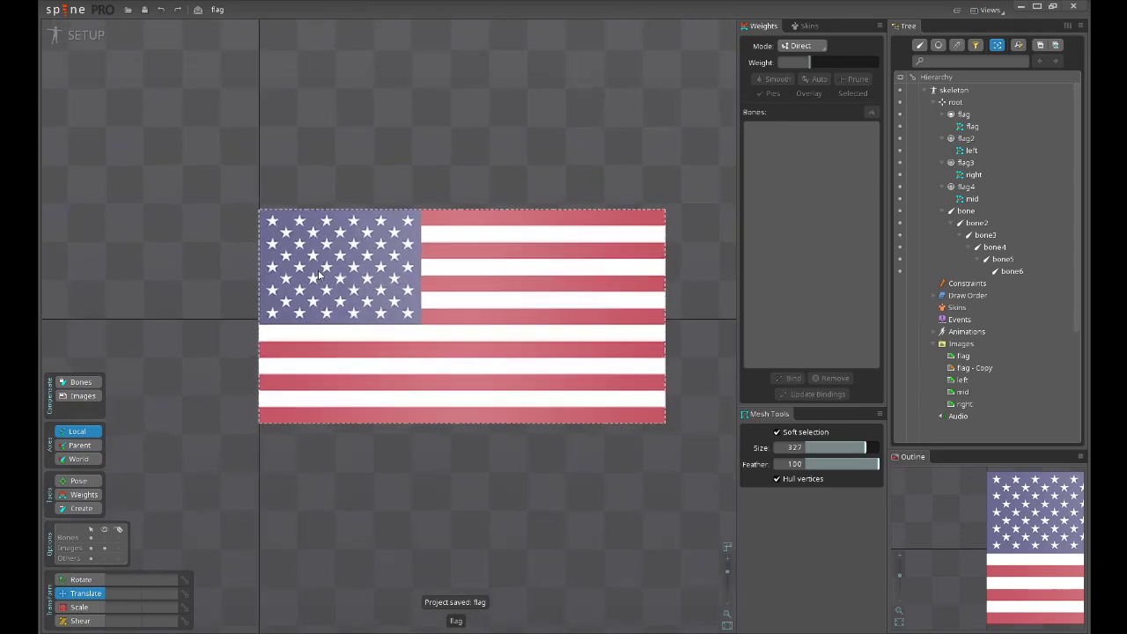
pyautogui.click(447, 239)
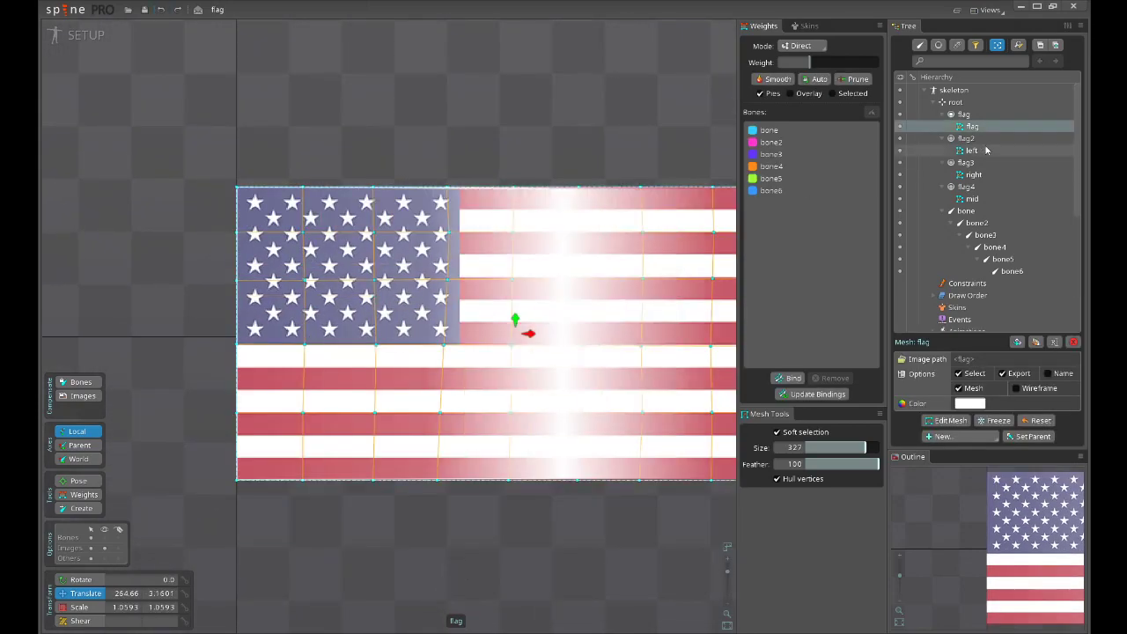
pyautogui.scroll(-2, 360, 467)
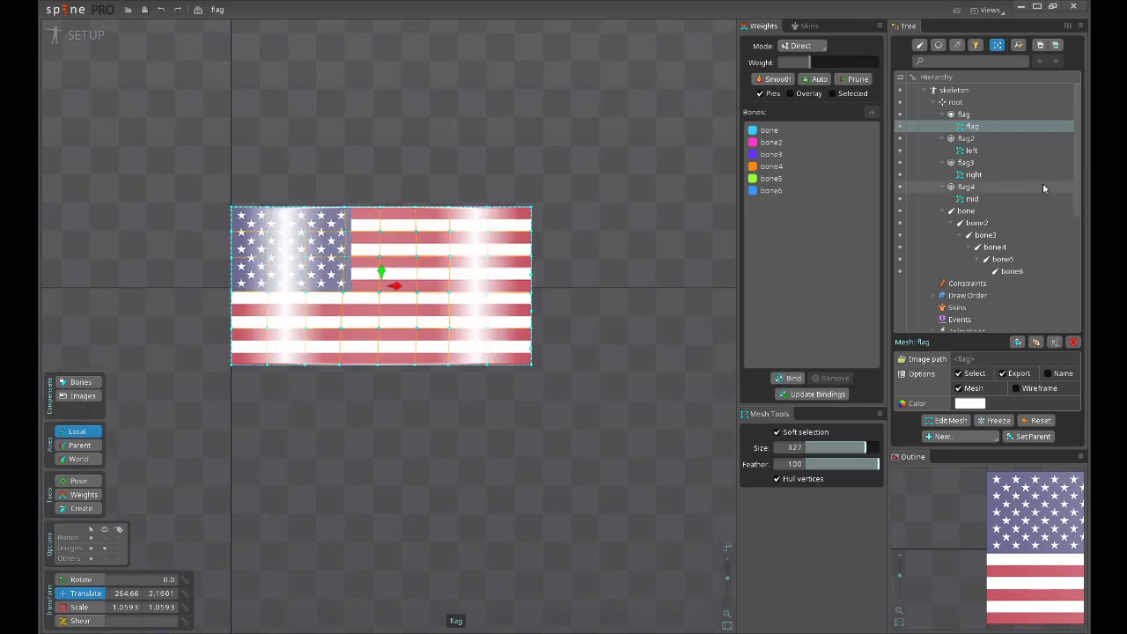
pyautogui.click(983, 163)
pyautogui.keyDown('ctrl'); pyautogui.click(982, 144); pyautogui.keyUp('ctrl')
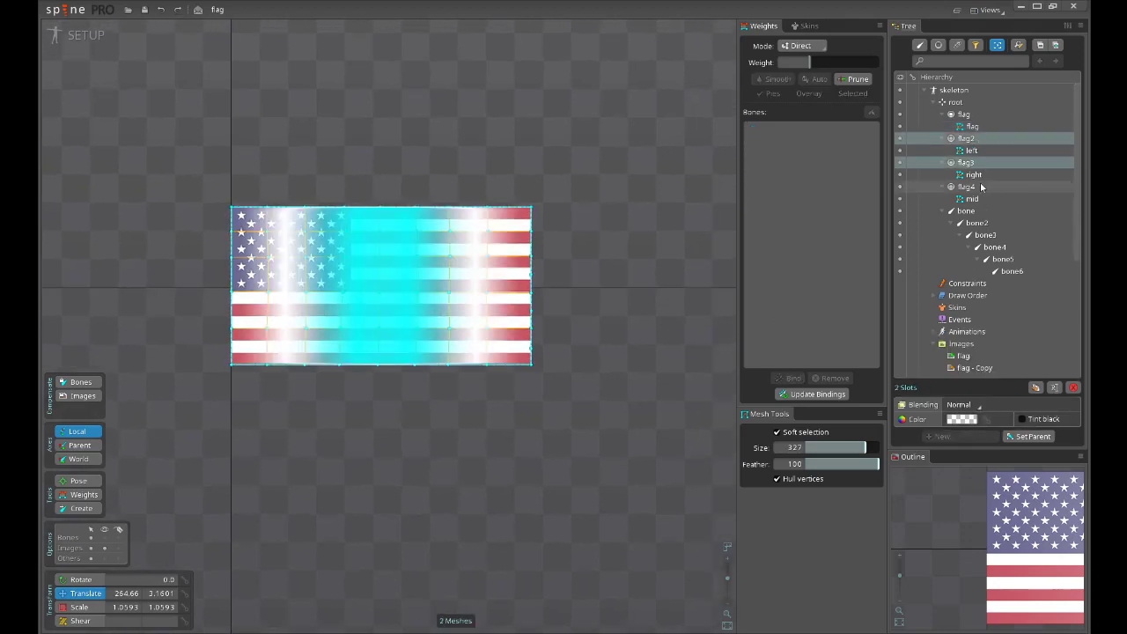
pyautogui.click(980, 183)
pyautogui.click(448, 472)
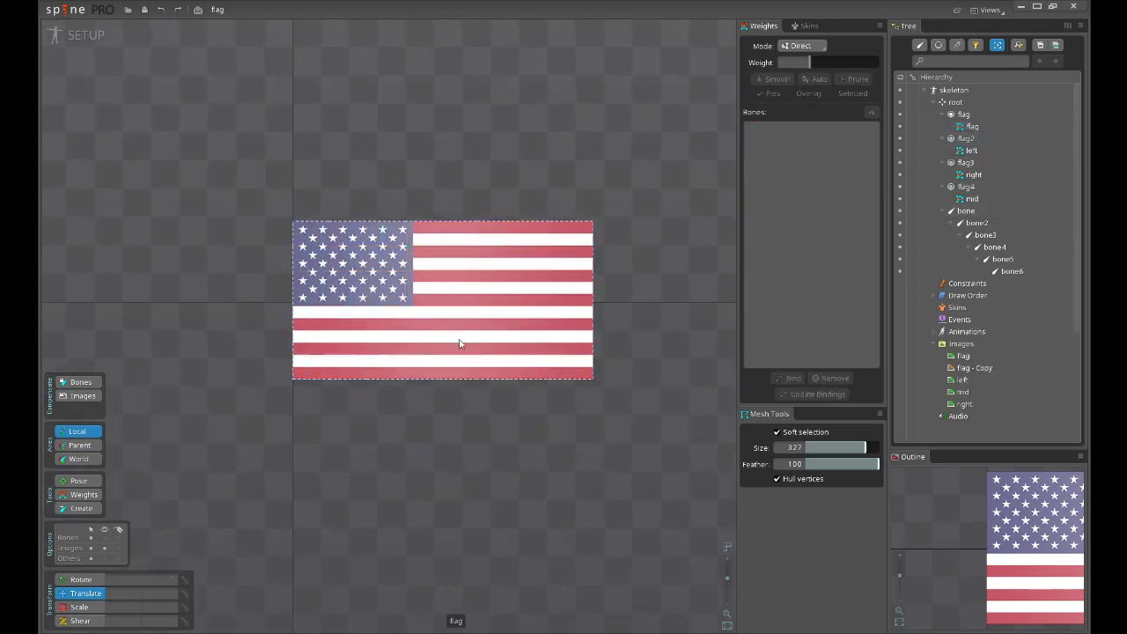
pyautogui.scroll(3, 444, 326)
pyautogui.hotkey('ctrl', 's')
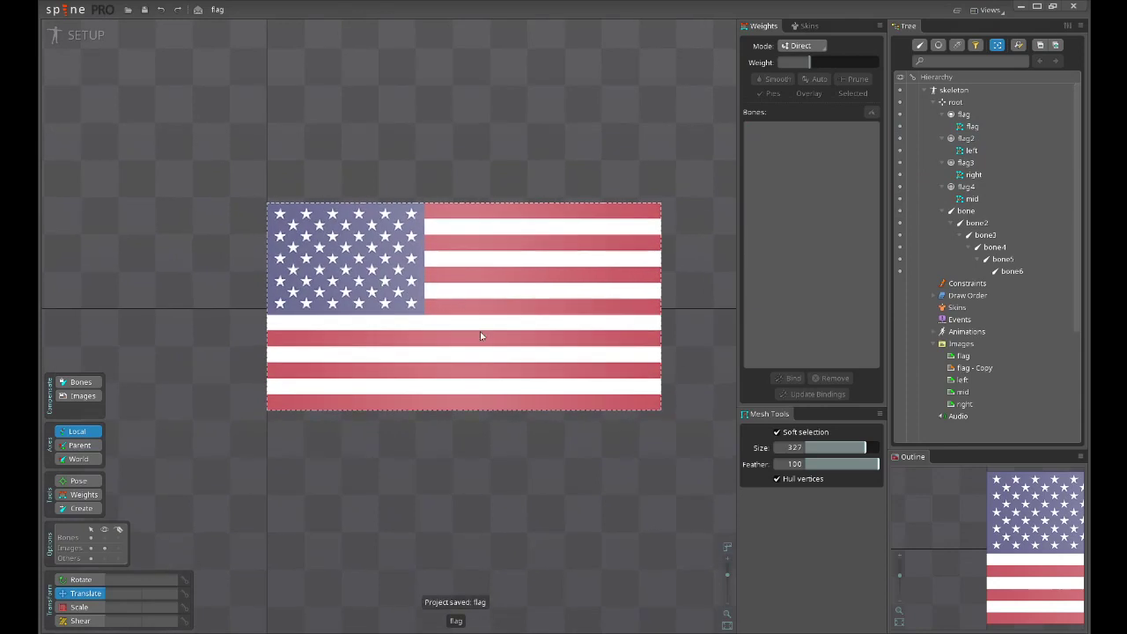
pyautogui.scroll(-2, 478, 434)
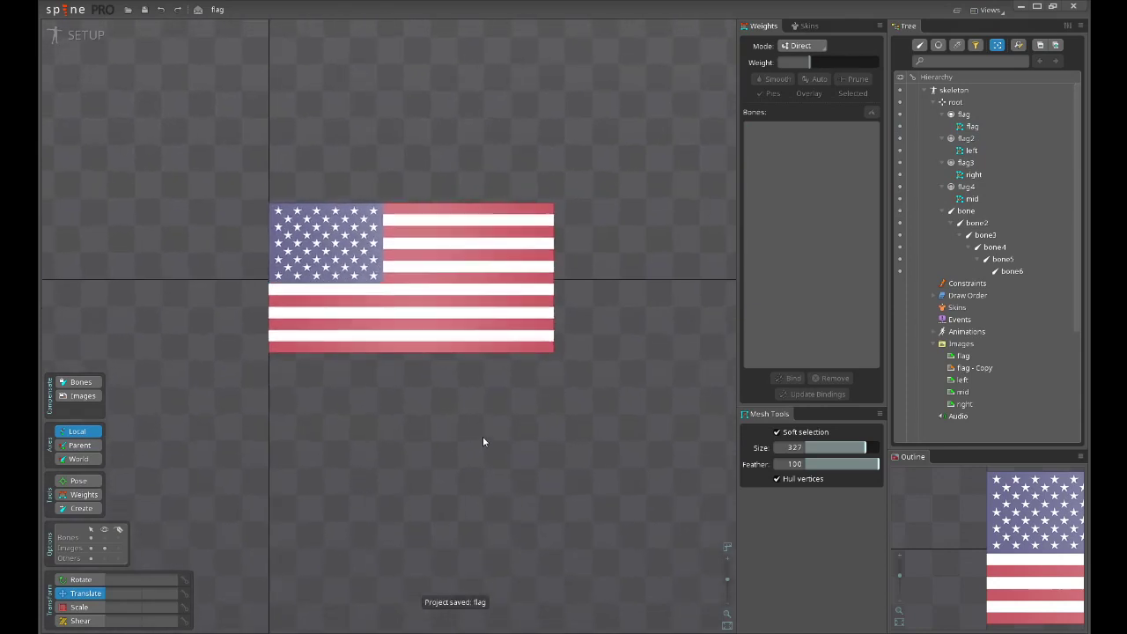
# Try moving the left gradient mesh up and away from the flag, and undo the move.
pyautogui.click(360, 258)
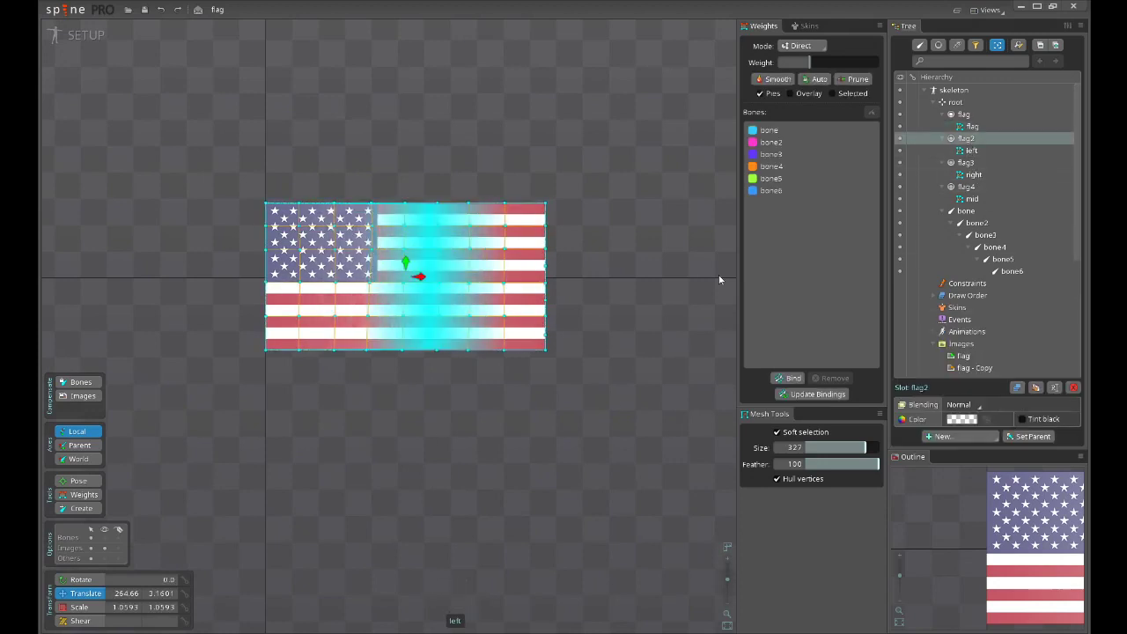
pyautogui.moveTo(459, 443); pyautogui.dragTo(557, 488)
pyautogui.moveTo(552, 484); pyautogui.dragTo(516, 401)
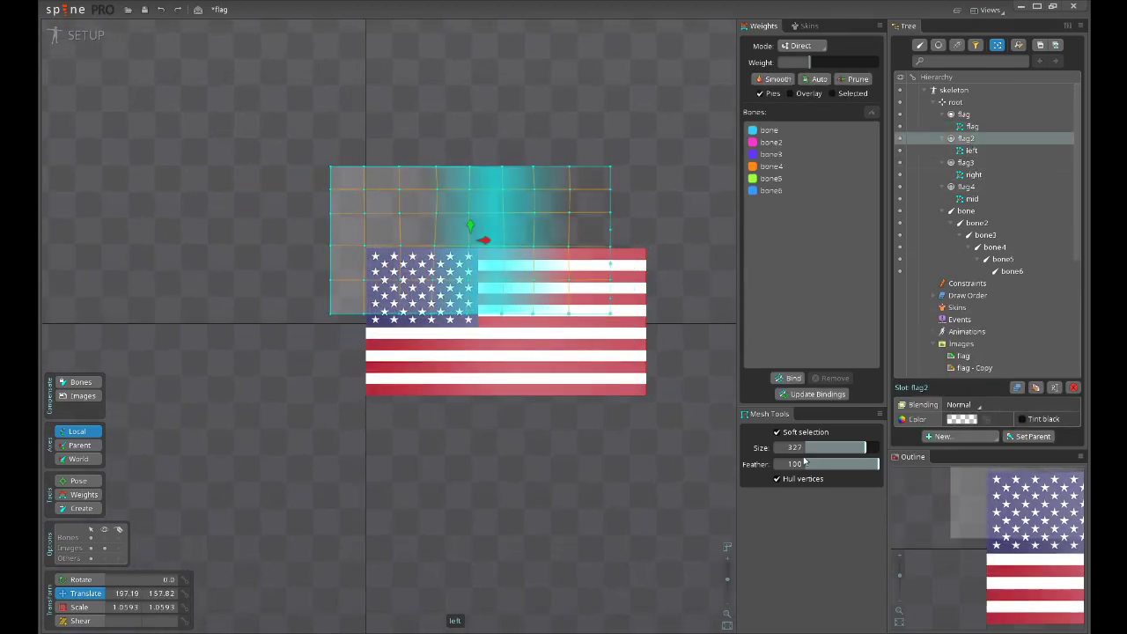
pyautogui.hotkey('ctrl', 'z')
# Set the color of slot flag2 to fully opaque black, 000000FF.
pyautogui.click(961, 419)
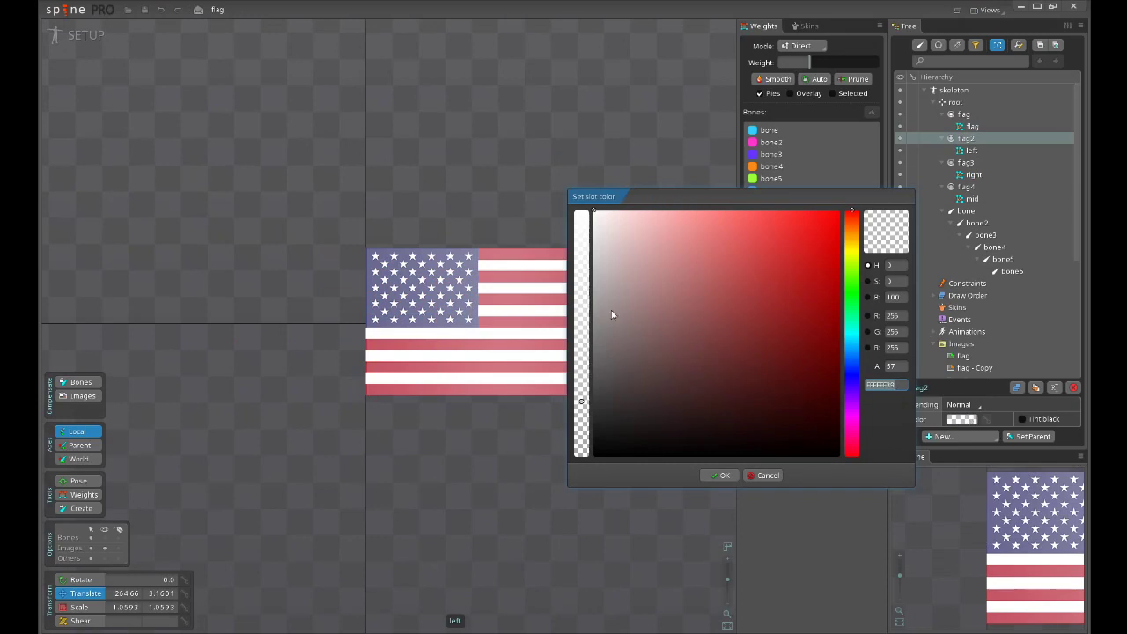
pyautogui.moveTo(612, 314); pyautogui.dragTo(590, 479)
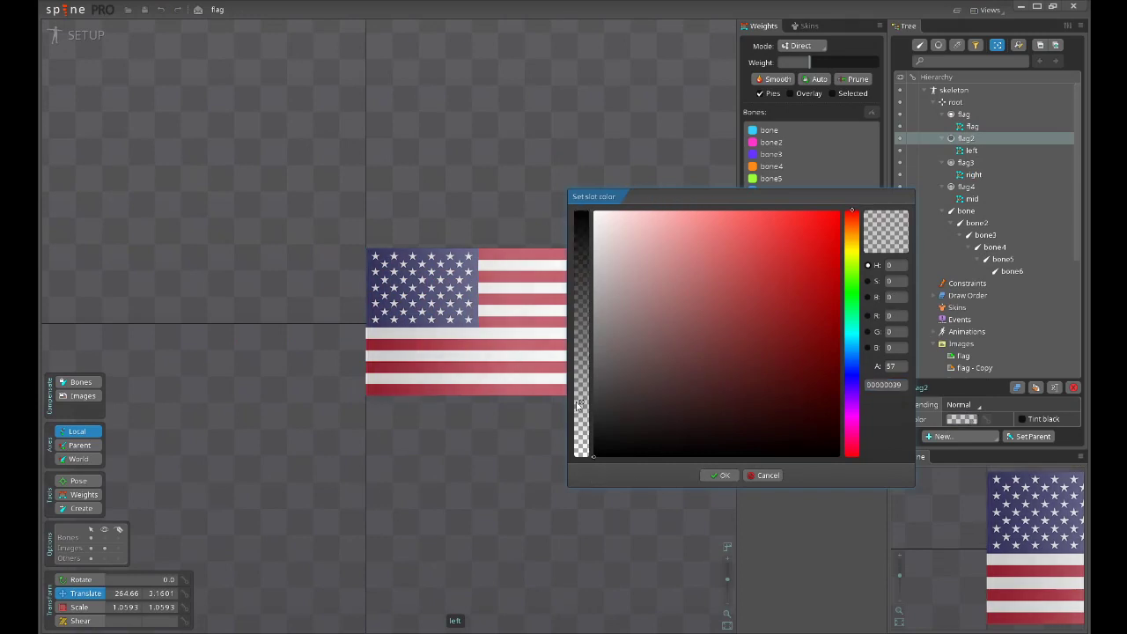
pyautogui.moveTo(578, 404); pyautogui.dragTo(570, 208)
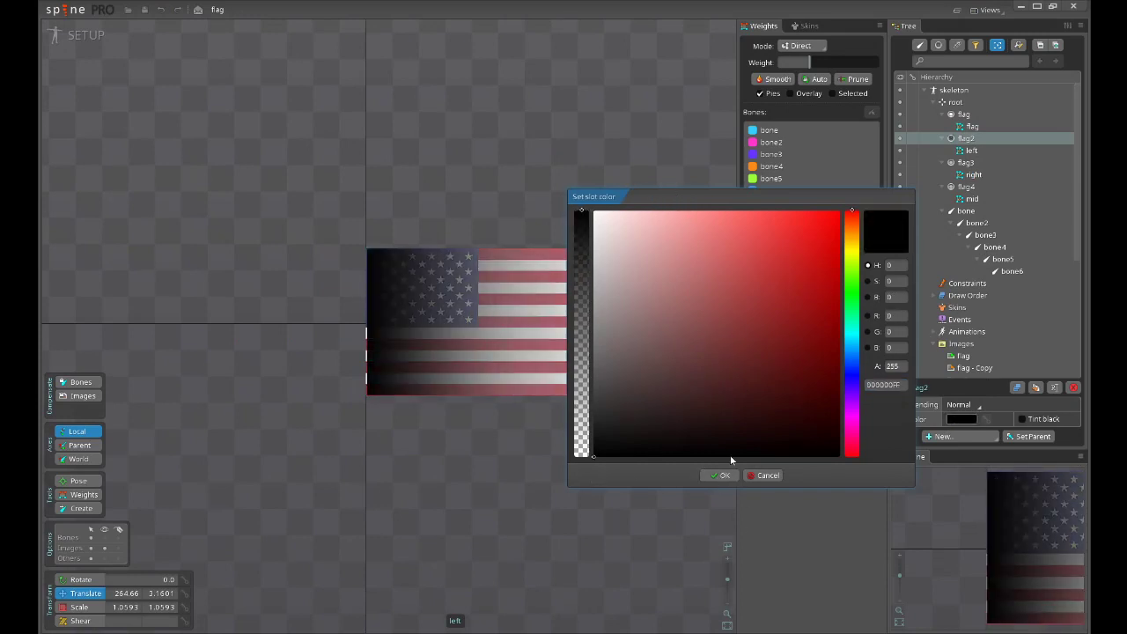
pyautogui.click(723, 475)
# Offset the black left gradient mesh over the flag and try a different blending mode for its slot.
pyautogui.scroll(1, 521, 490)
pyautogui.moveTo(499, 468); pyautogui.dragTo(568, 412)
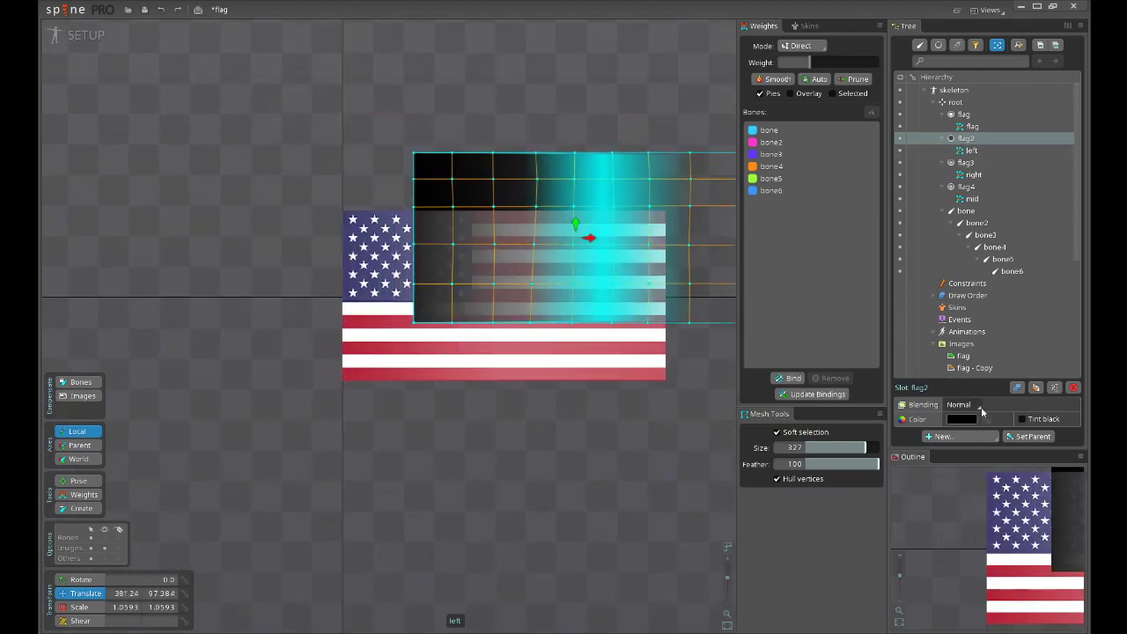
pyautogui.click(966, 434)
pyautogui.moveTo(653, 454); pyautogui.dragTo(610, 508)
pyautogui.moveTo(645, 483); pyautogui.dragTo(612, 532)
# Undo the trial blending, position and black color changes on the left gradient slot.
pyautogui.hotkey('ctrl', 'z')
pyautogui.hotkey('ctrl', 'z')
pyautogui.hotkey('ctrl', 'z')
pyautogui.hotkey('ctrl', 'z')
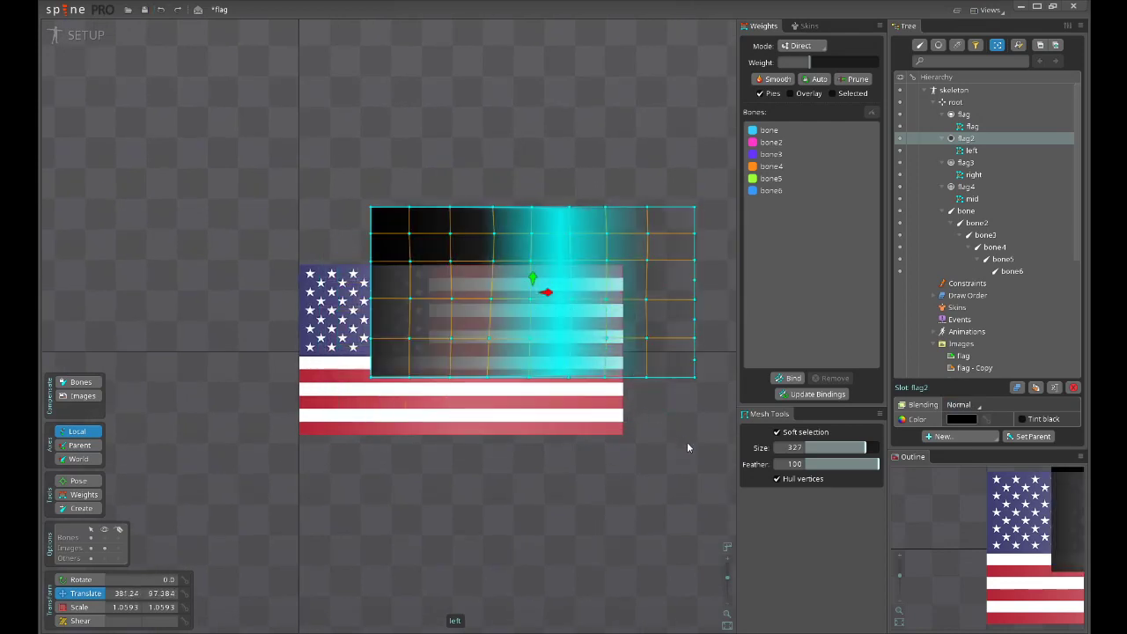
pyautogui.hotkey('ctrl', 'z')
pyautogui.hotkey('ctrl', 'z')
pyautogui.hotkey('ctrl', 'z')
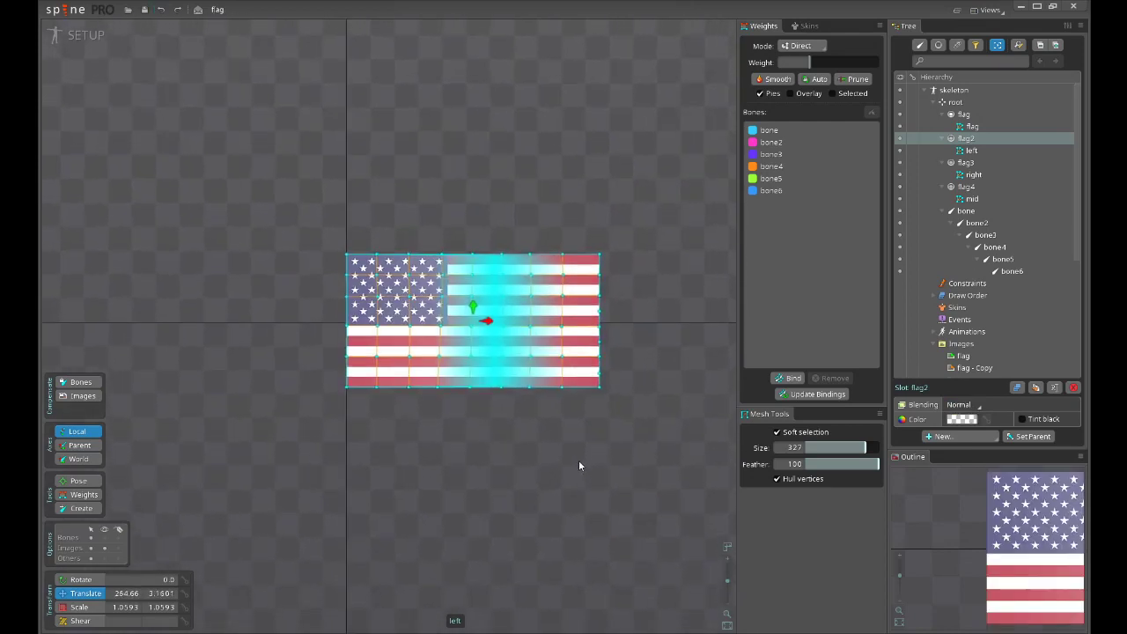
# Examine the combined coverage of slots flag2, flag3 and flag4 over the flag, and clear the selection.
pyautogui.keyDown('ctrl'); pyautogui.click(979, 167); pyautogui.keyUp('ctrl')
pyautogui.keyDown('ctrl'); pyautogui.click(967, 186); pyautogui.keyUp('ctrl')
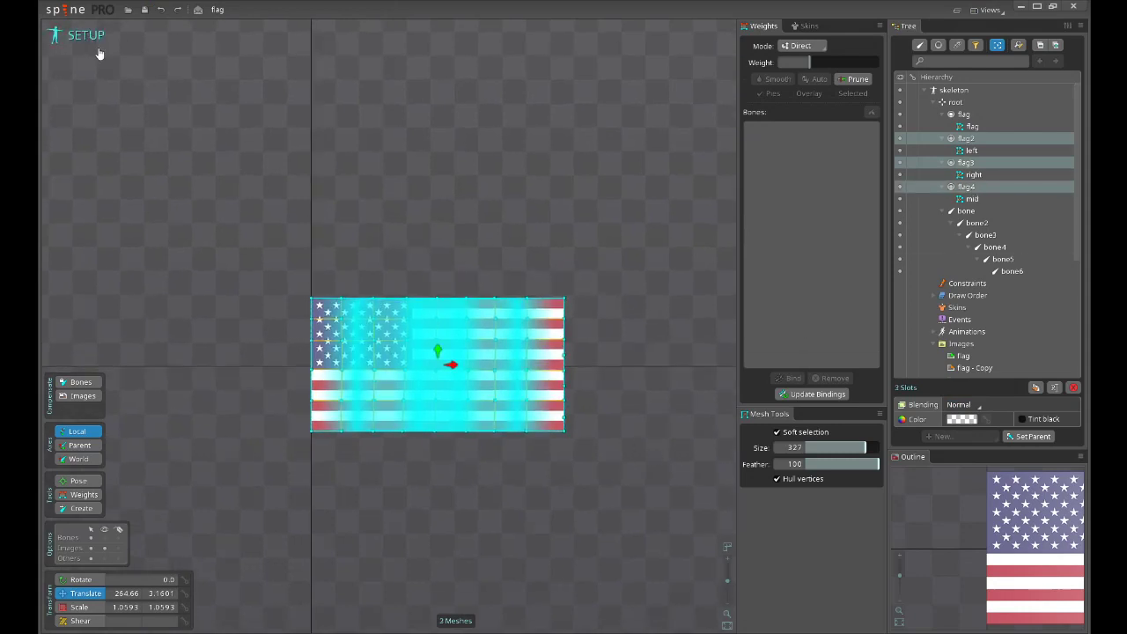
pyautogui.scroll(4, 458, 283)
pyautogui.moveTo(546, 277); pyautogui.dragTo(463, 194)
pyautogui.scroll(-3, 467, 317)
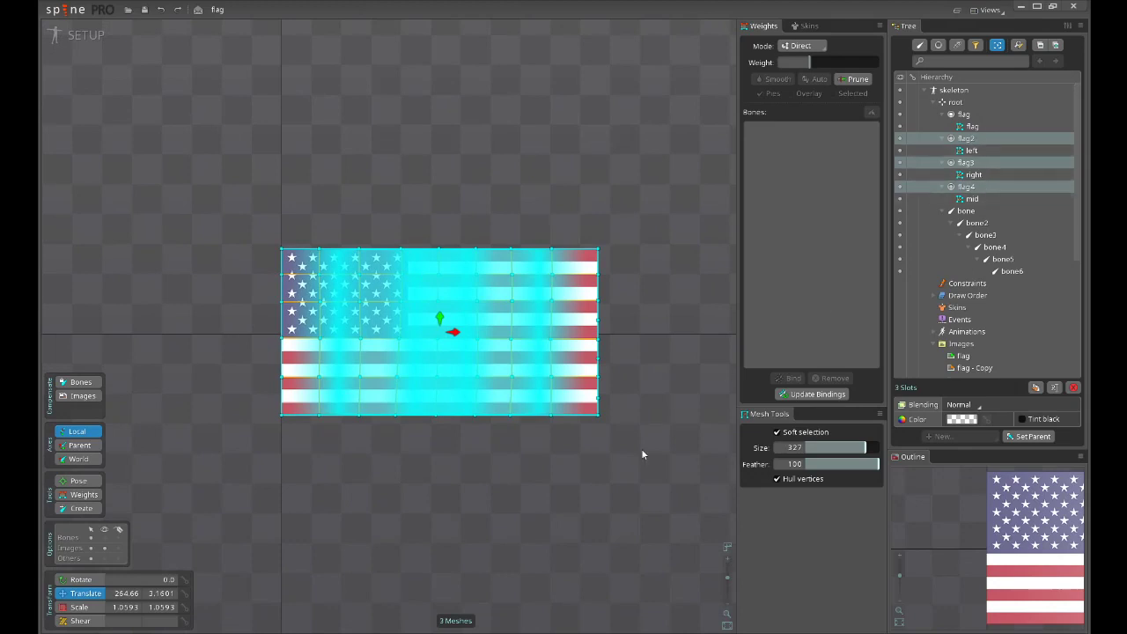
pyautogui.moveTo(641, 451); pyautogui.dragTo(617, 412)
pyautogui.click(972, 140)
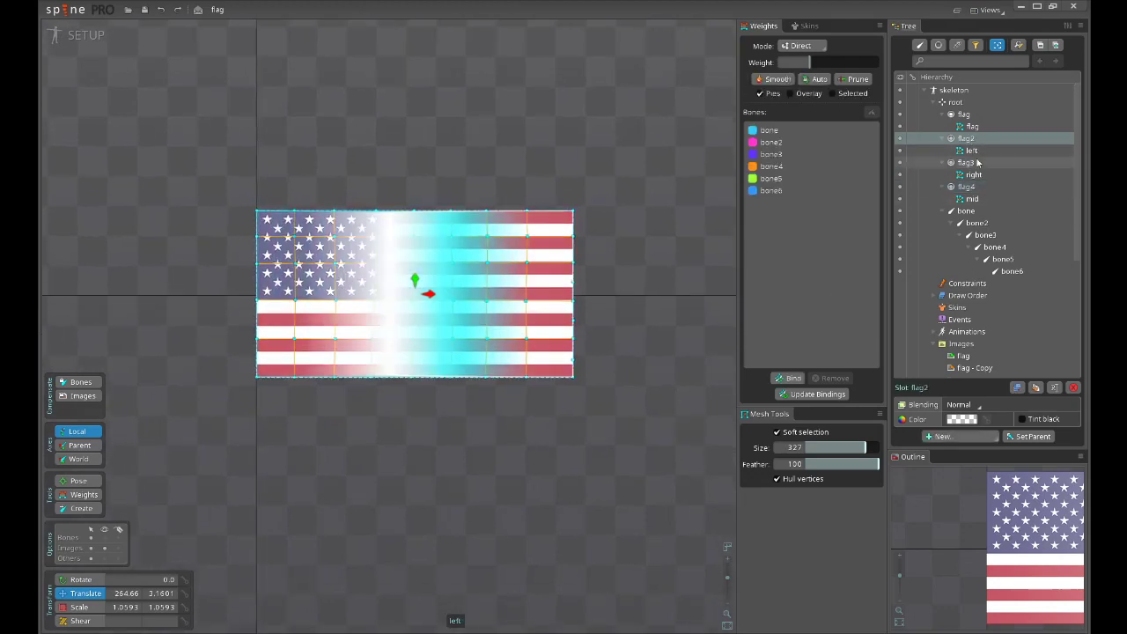
pyautogui.keyDown('ctrl'); pyautogui.click(975, 163); pyautogui.keyUp('ctrl')
pyautogui.keyDown('ctrl'); pyautogui.click(978, 188); pyautogui.keyUp('ctrl')
pyautogui.moveTo(568, 418); pyautogui.dragTo(610, 459)
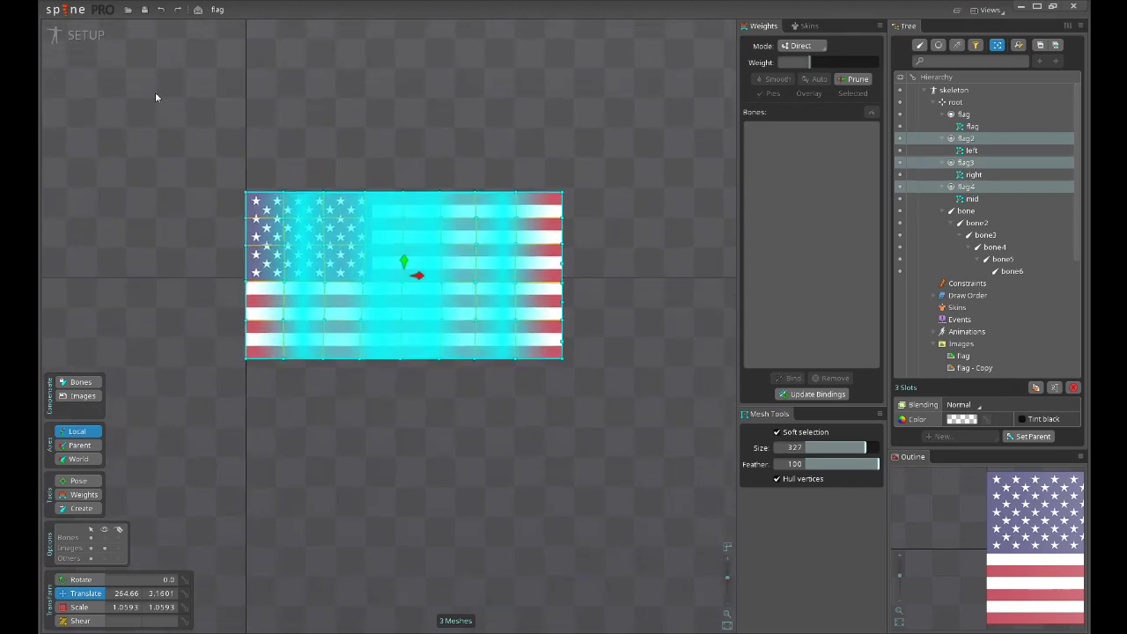
pyautogui.click(295, 185)
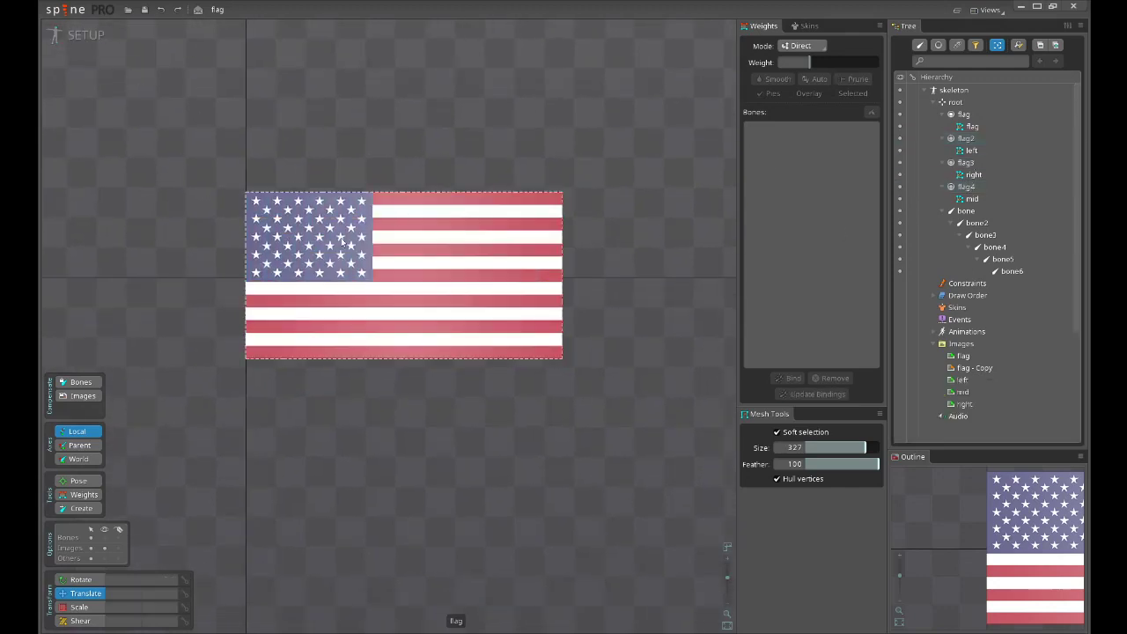
# Switch to Animate mode and key slot flag2's color at frame 0 as translucent white with alpha 59.
pyautogui.click(104, 39)
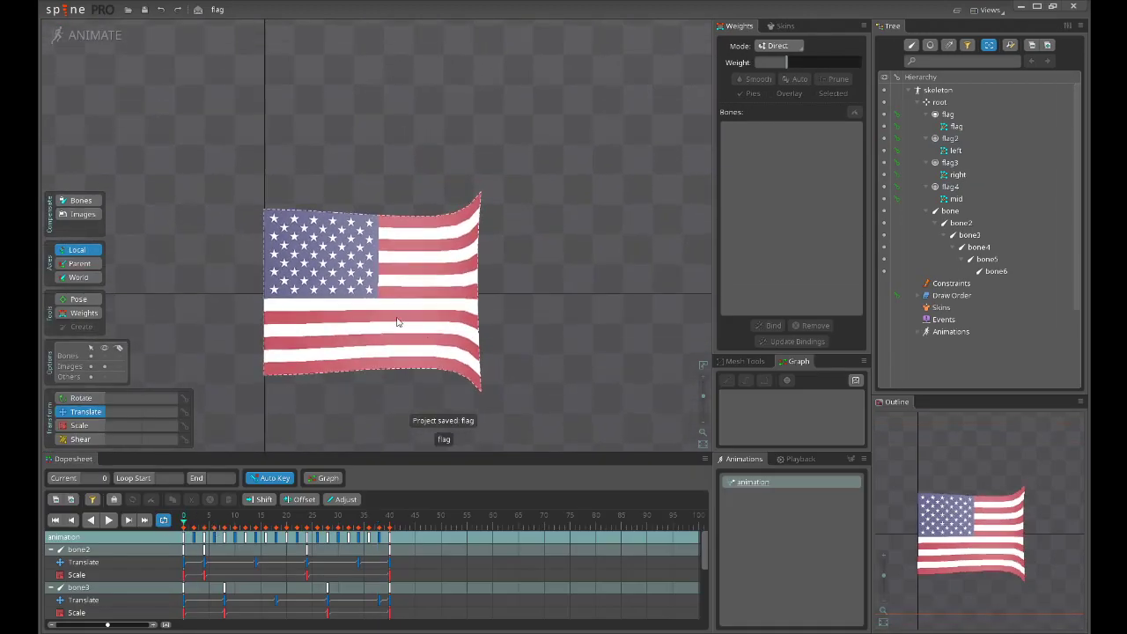
pyautogui.click(970, 137)
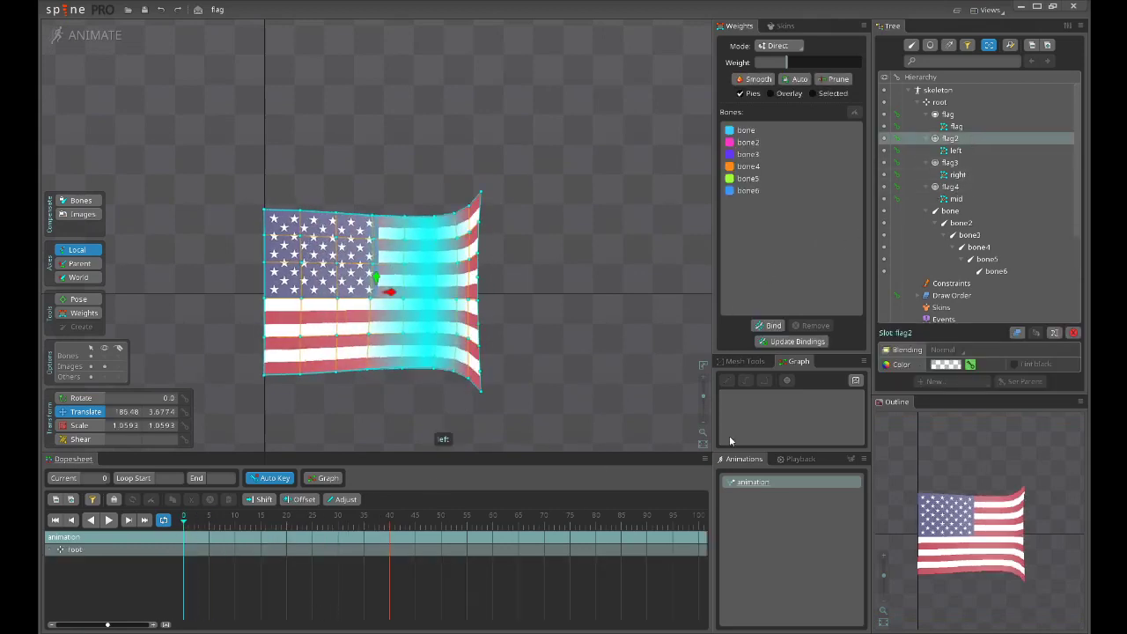
pyautogui.click(946, 366)
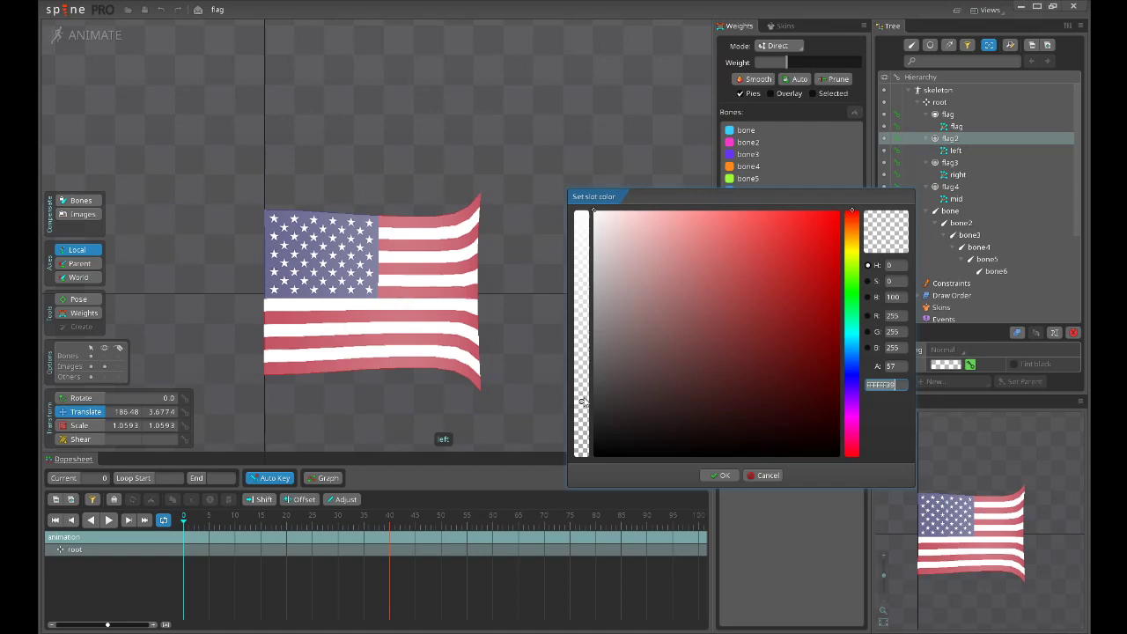
pyautogui.click(581, 402)
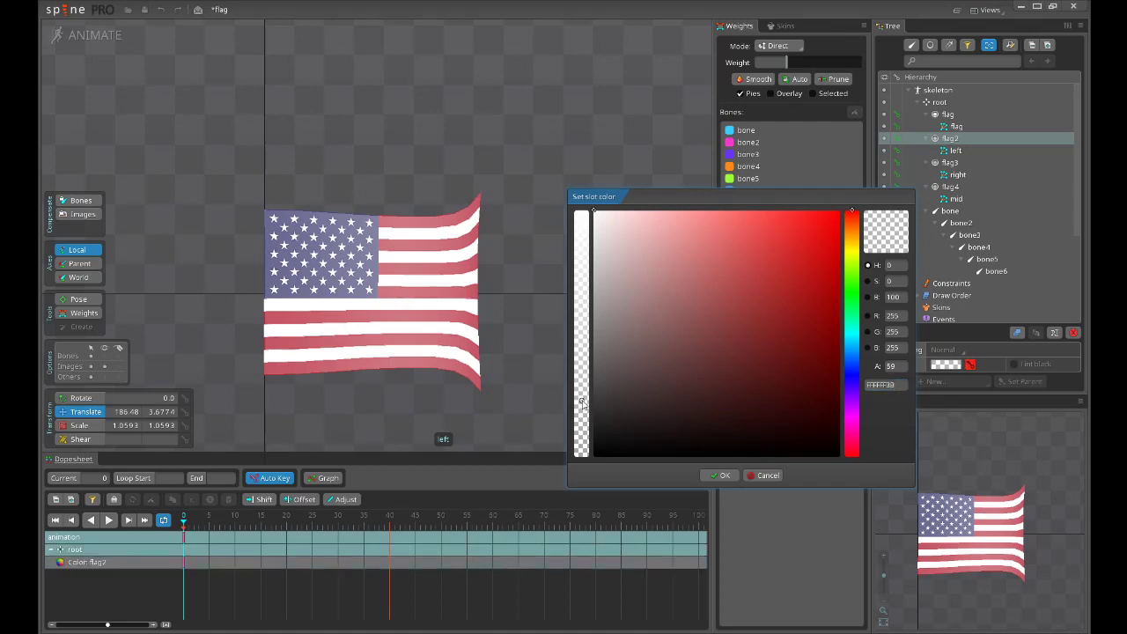
pyautogui.click(719, 475)
# At frame 20, set slot flag2's color to a translucent black.
pyautogui.click(288, 522)
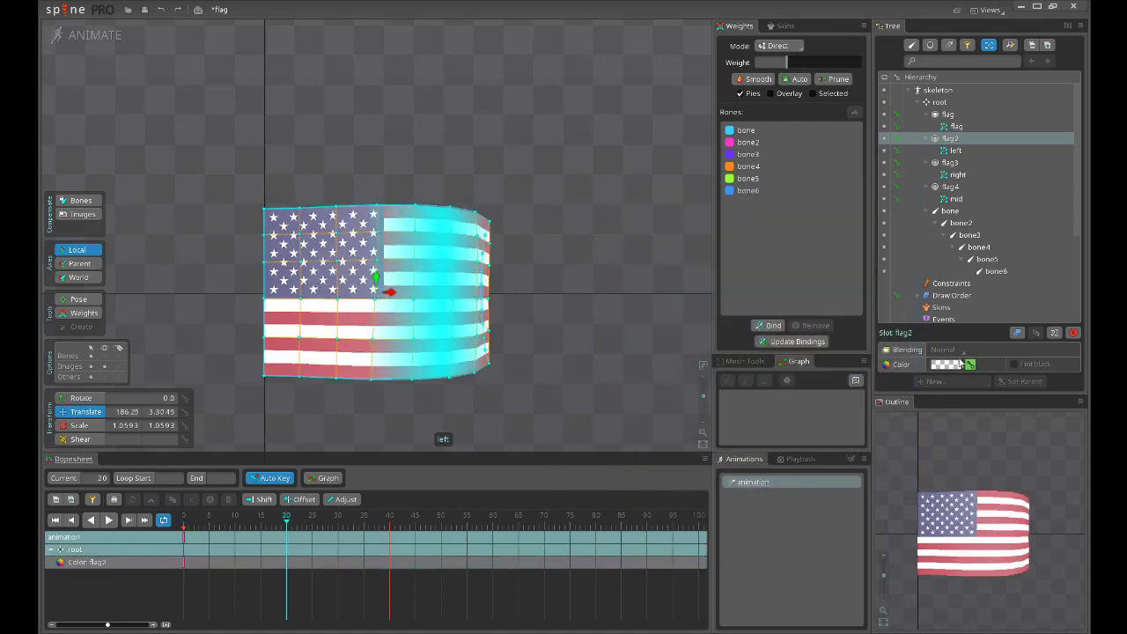
pyautogui.click(949, 366)
pyautogui.moveTo(616, 296); pyautogui.dragTo(599, 498)
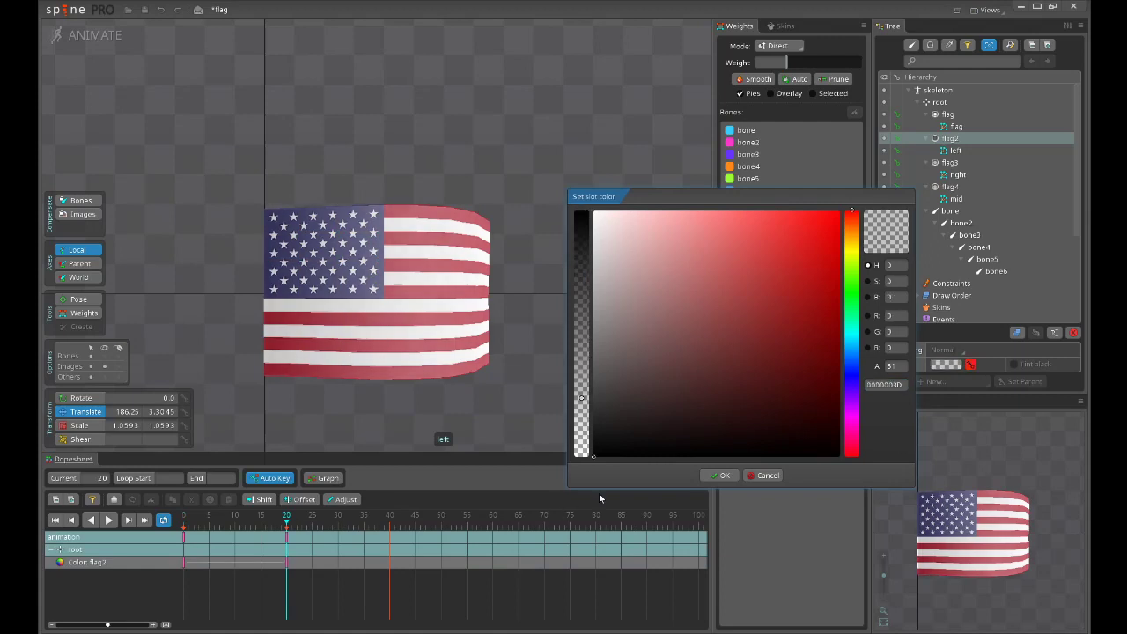
pyautogui.moveTo(583, 393); pyautogui.dragTo(581, 381)
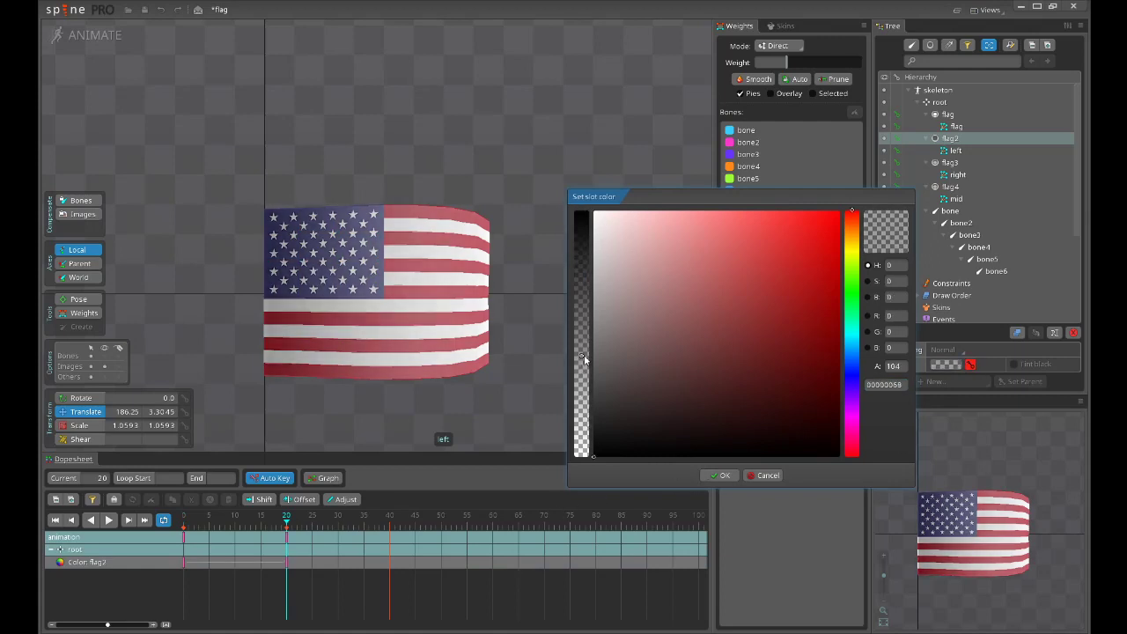
pyautogui.moveTo(584, 359); pyautogui.dragTo(586, 377)
pyautogui.click(717, 475)
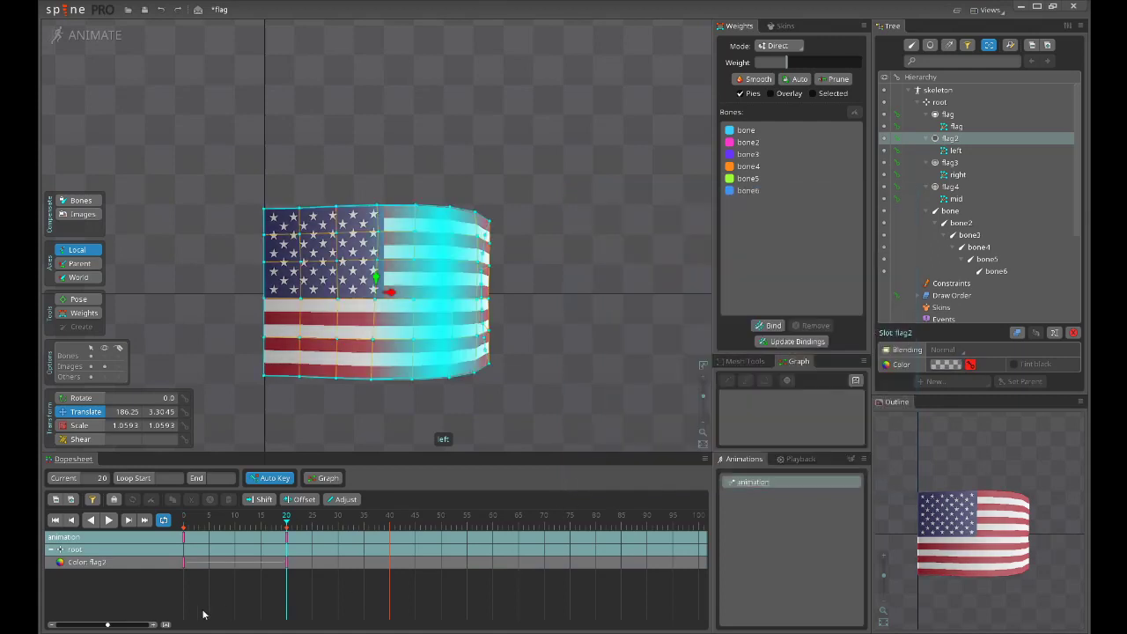
# Copy the flag2 color key from frame 0 to frame 40.
pyautogui.moveTo(195, 607); pyautogui.dragTo(182, 533)
pyautogui.hotkey('ctrl', 'c')
pyautogui.click(390, 526)
pyautogui.hotkey('ctrl', 'v')
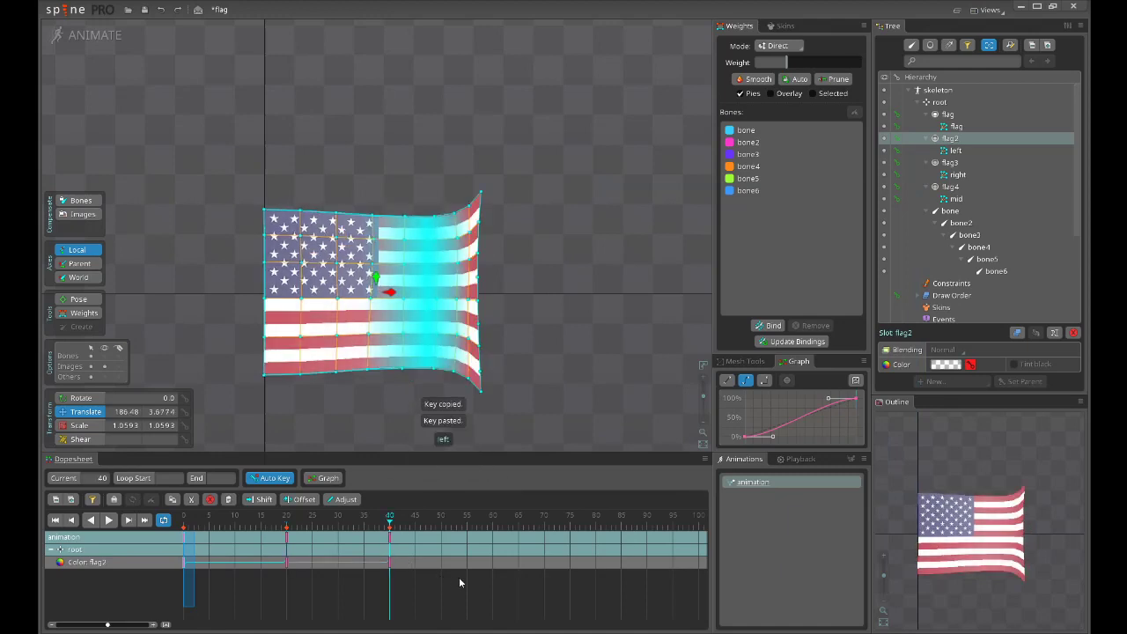
# Offset all flag2 color keys 4 frames forward, wrapping them within the 40-frame loop.
pyautogui.moveTo(209, 525)
pyautogui.mouseDown()
pyautogui.moveTo(157, 529)
pyautogui.moveTo(231, 520)
pyautogui.moveTo(193, 520)
pyautogui.moveTo(221, 521)
pyautogui.moveTo(207, 519)
pyautogui.mouseUp()
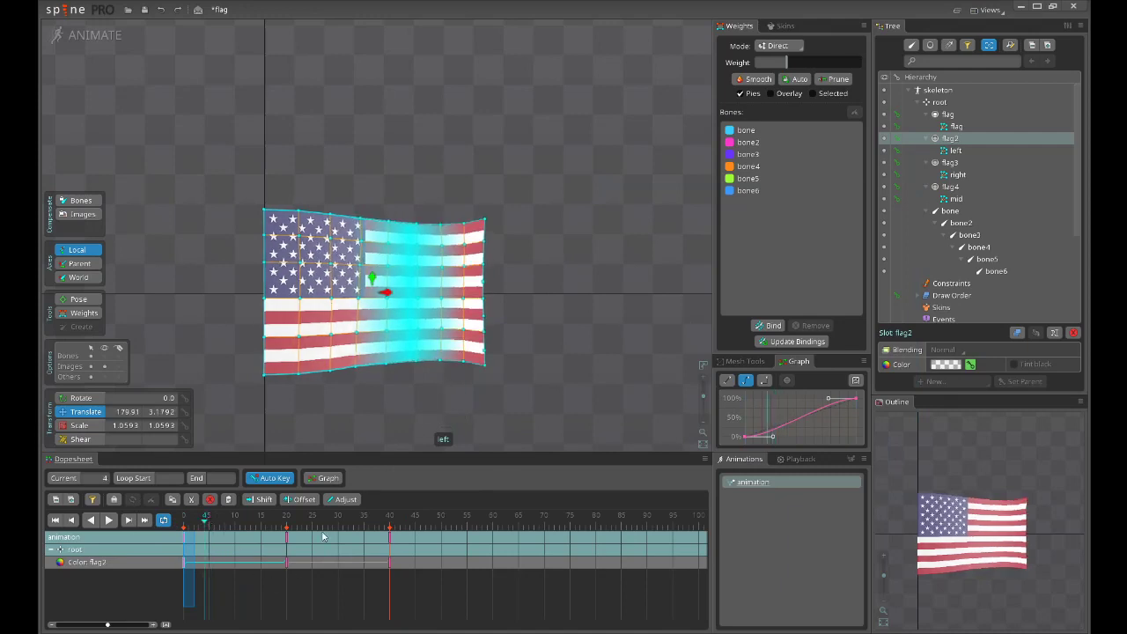
pyautogui.moveTo(242, 163); pyautogui.dragTo(422, 387)
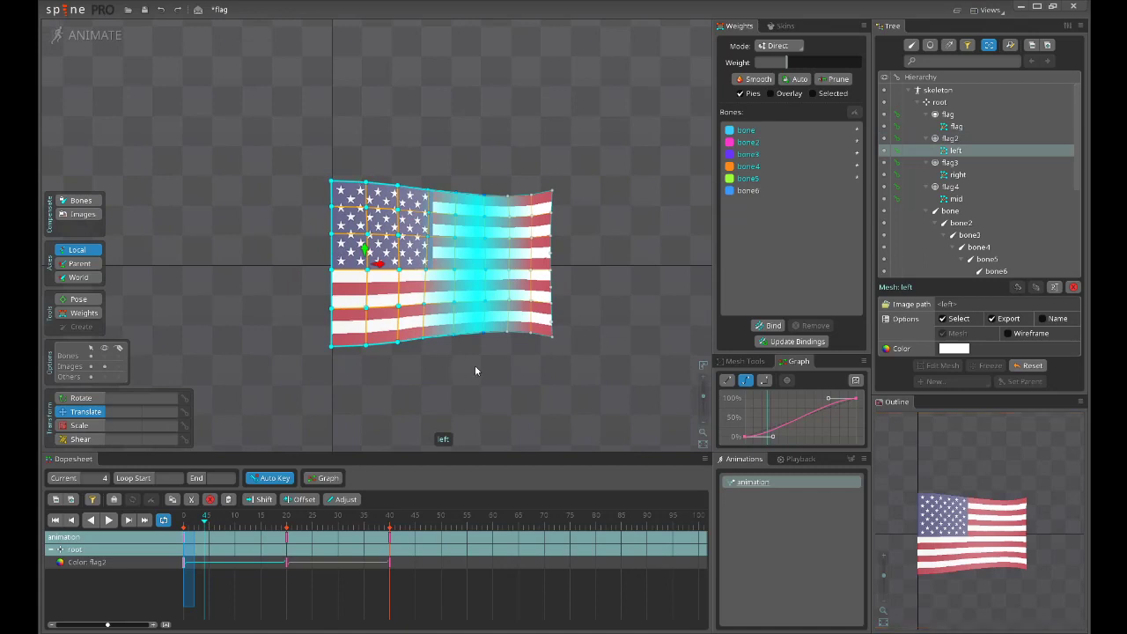
pyautogui.moveTo(475, 367); pyautogui.dragTo(446, 386)
pyautogui.scroll(1, 447, 387)
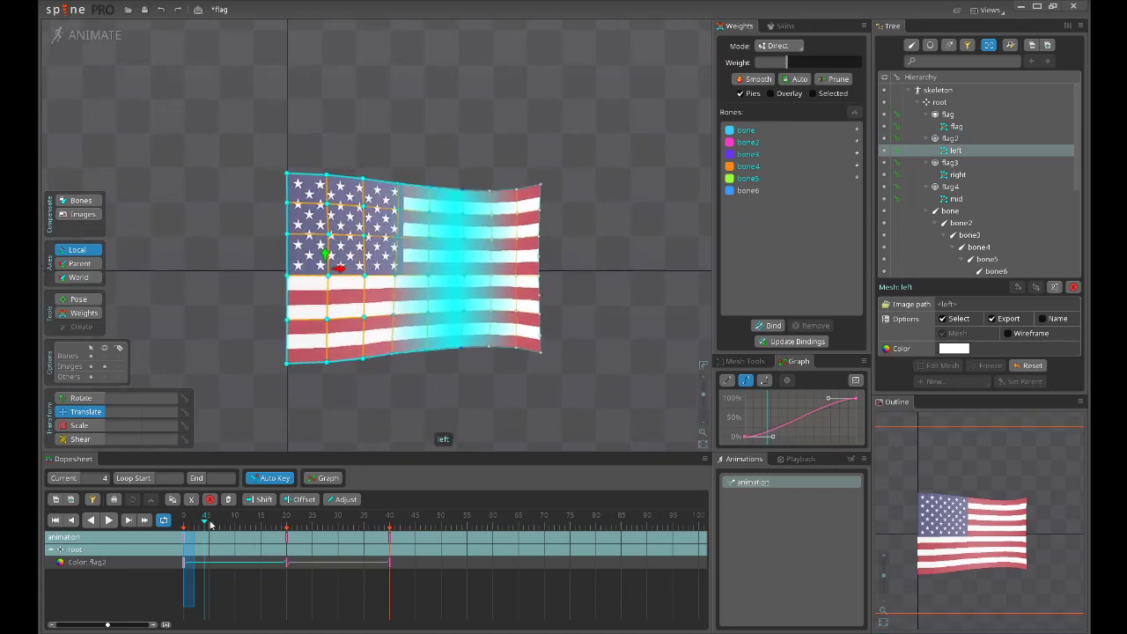
pyautogui.moveTo(210, 525); pyautogui.dragTo(302, 521)
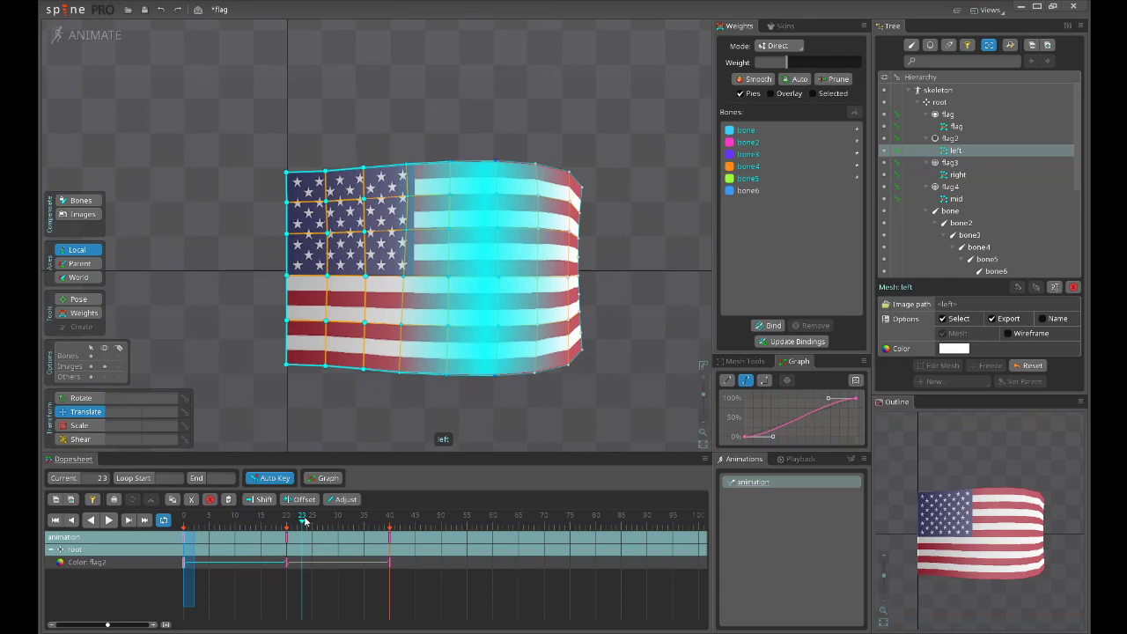
pyautogui.moveTo(452, 594); pyautogui.dragTo(93, 499)
pyautogui.moveTo(225, 548); pyautogui.dragTo(246, 549)
pyautogui.moveTo(466, 404); pyautogui.dragTo(428, 403)
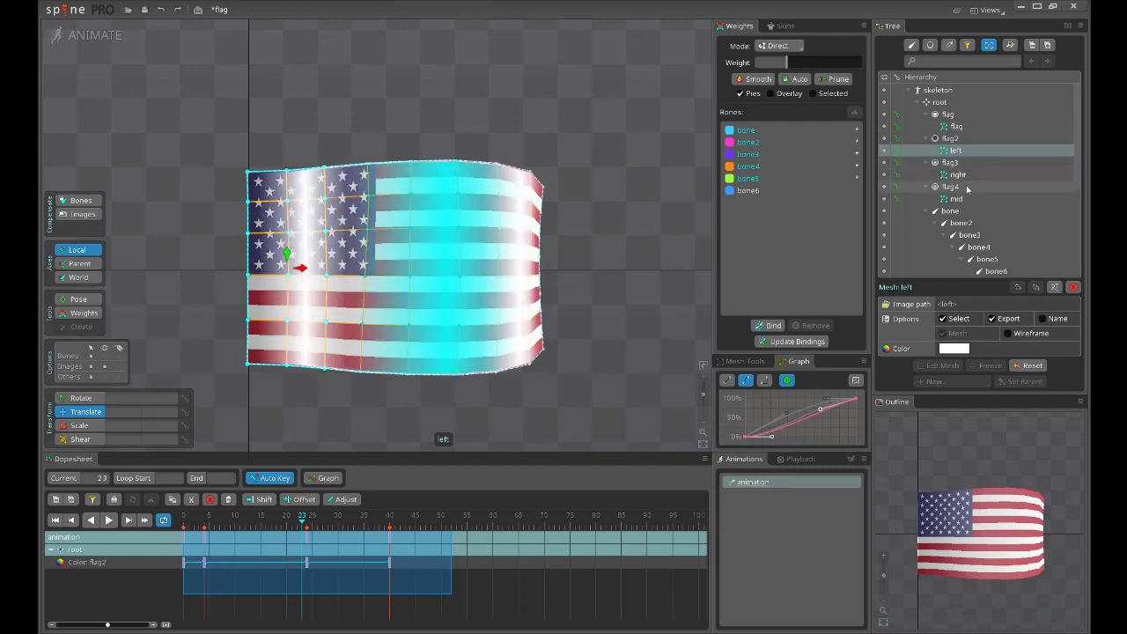
# Key slot flag4's color at frame 0 as translucent white with alpha 59.
pyautogui.click(967, 188)
pyautogui.moveTo(211, 525); pyautogui.dragTo(184, 525)
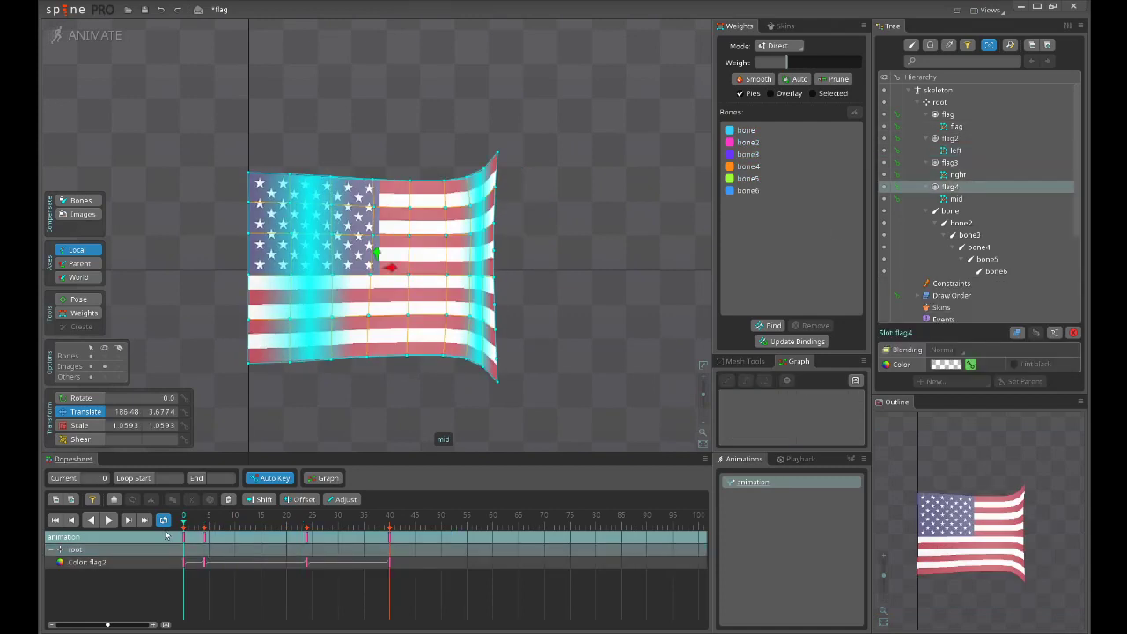
pyautogui.click(970, 364)
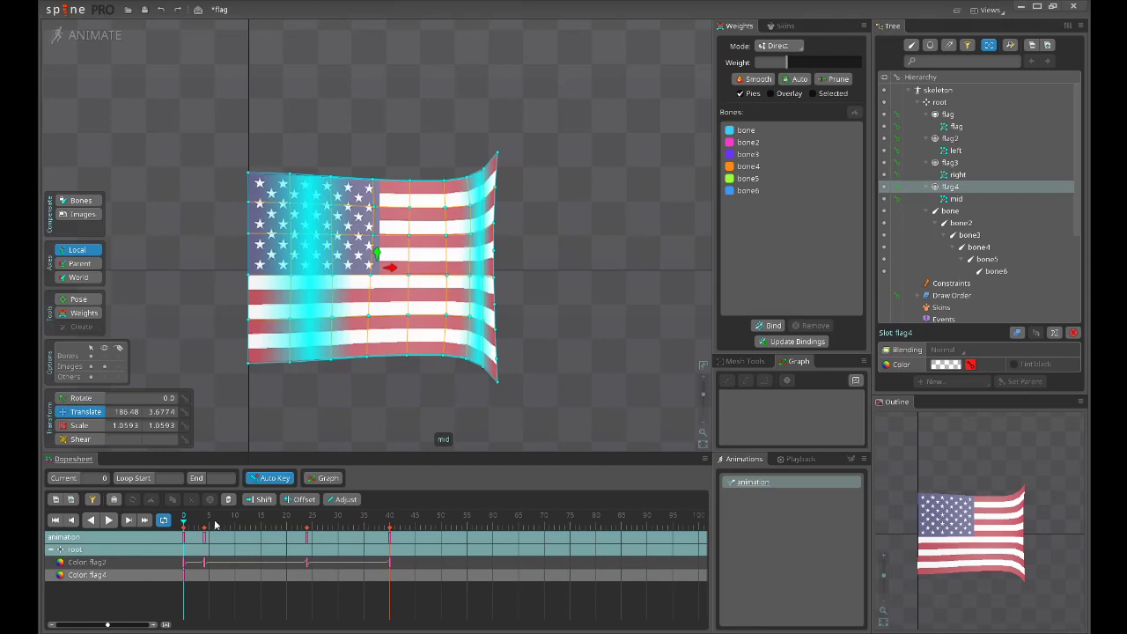
pyautogui.click(946, 364)
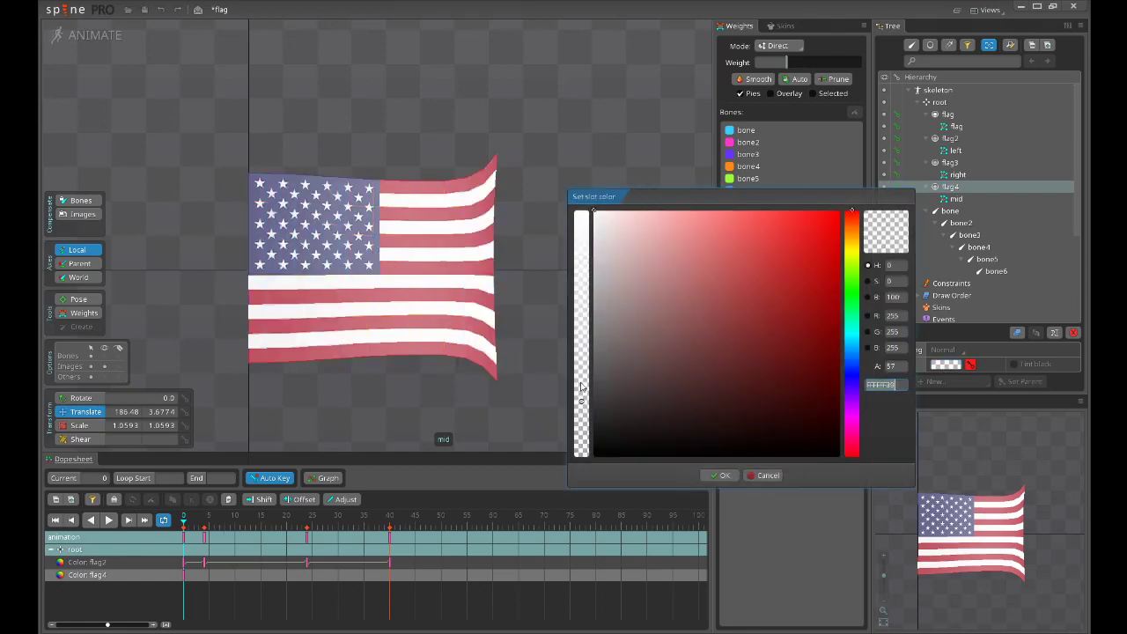
pyautogui.click(726, 477)
pyautogui.click(720, 475)
# At frame 20, set slot flag4's color to translucent black with alpha 138.
pyautogui.click(286, 521)
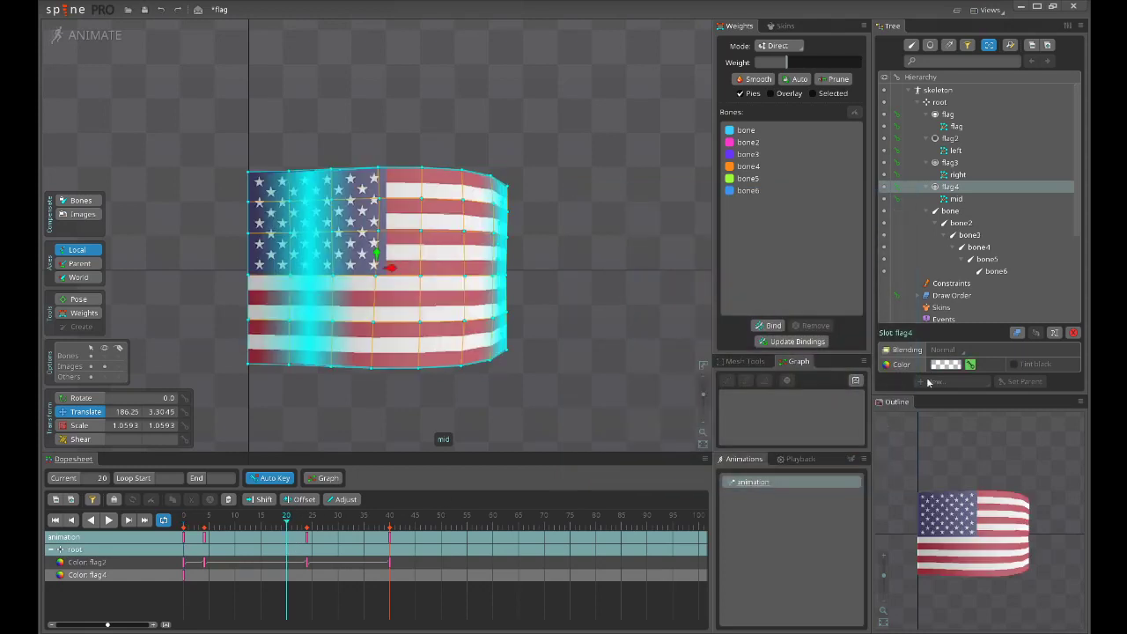
pyautogui.click(945, 364)
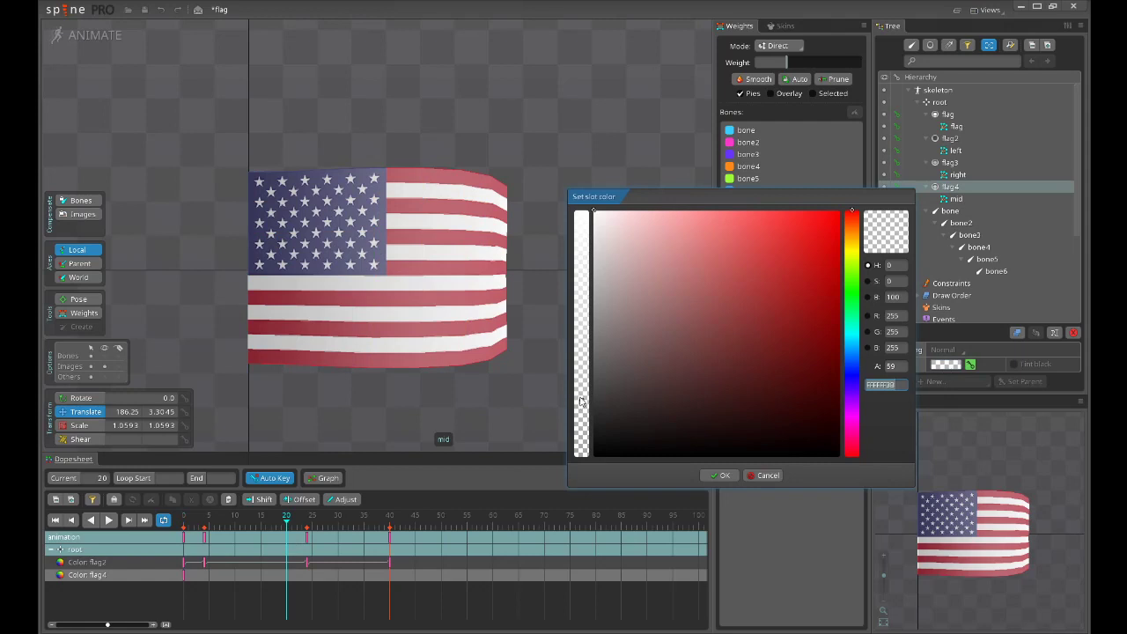
pyautogui.moveTo(580, 400); pyautogui.dragTo(581, 324)
pyautogui.moveTo(596, 374); pyautogui.dragTo(582, 476)
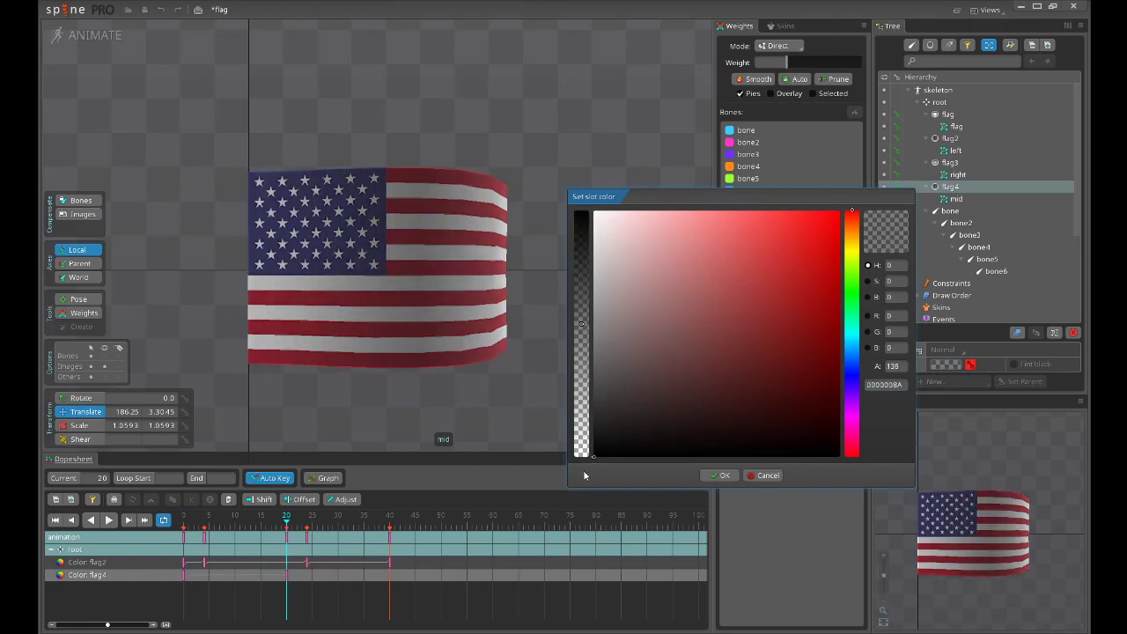
pyautogui.moveTo(599, 393); pyautogui.dragTo(586, 464)
pyautogui.click(720, 474)
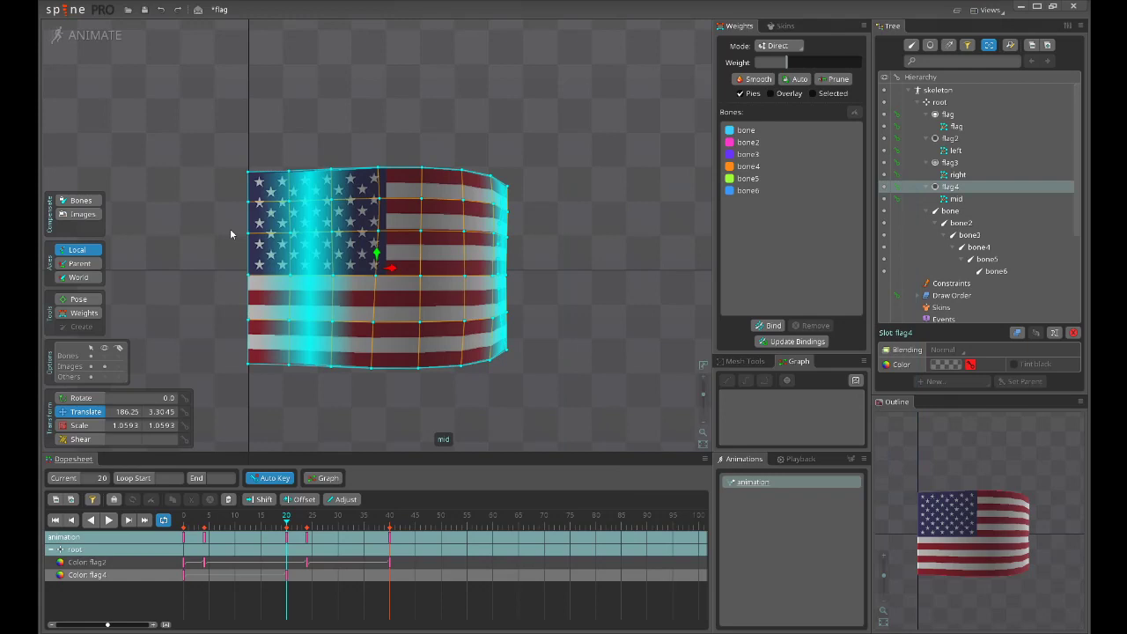
pyautogui.moveTo(326, 117); pyautogui.dragTo(408, 413)
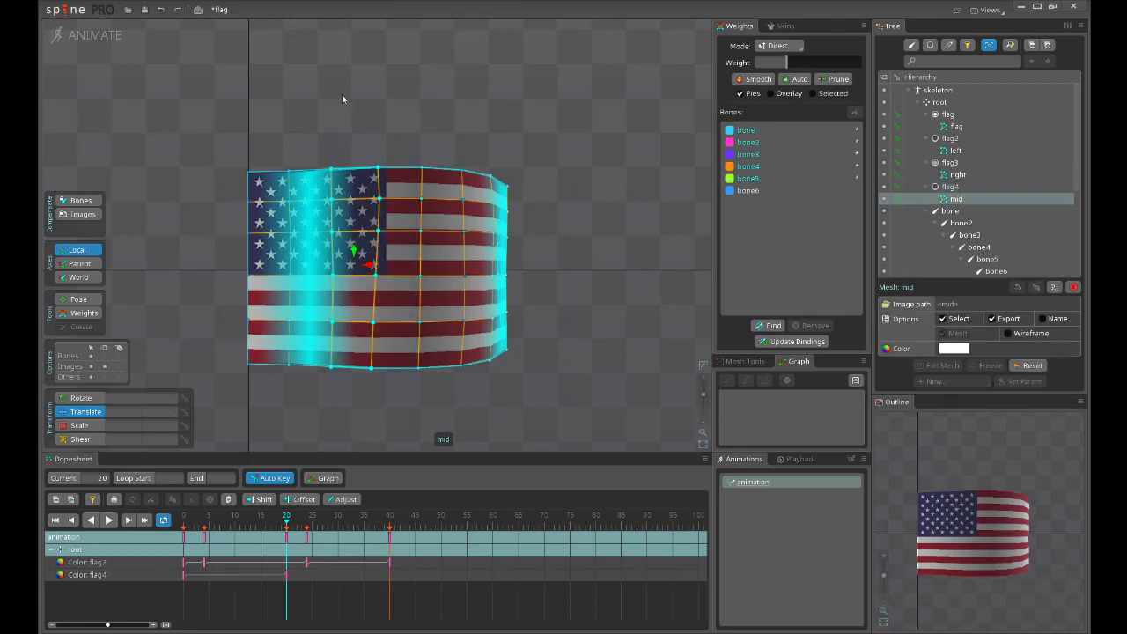
pyautogui.moveTo(214, 133); pyautogui.dragTo(272, 387)
pyautogui.click(378, 233)
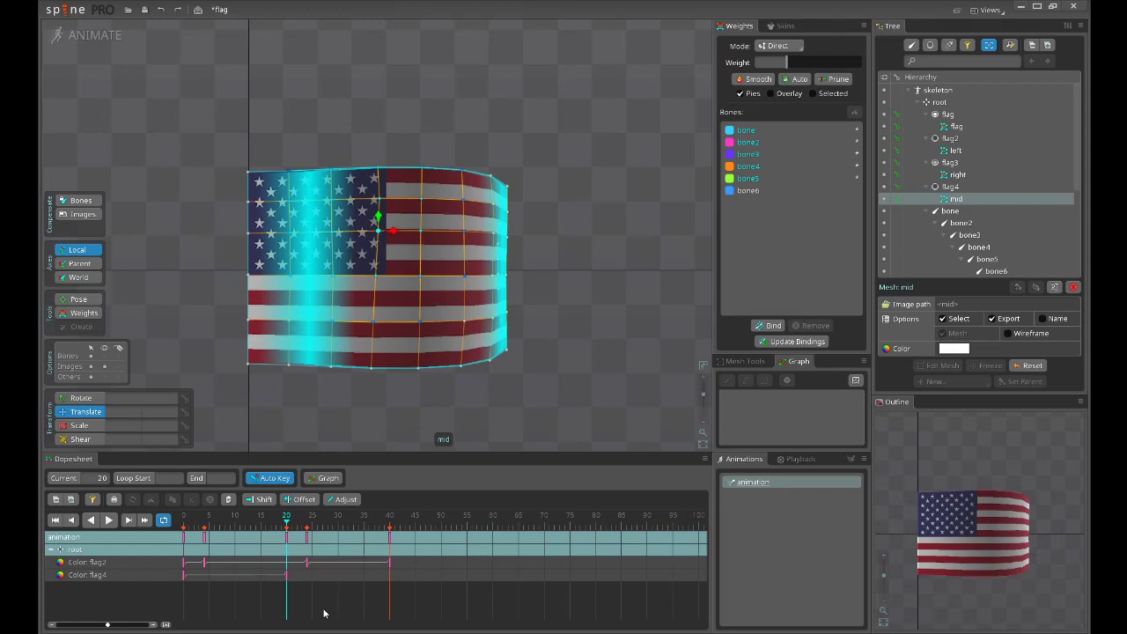
# Copy the flag4 color key from frame 0 to frame 40.
pyautogui.click(389, 562)
pyautogui.hotkey('ctrl', 'c')
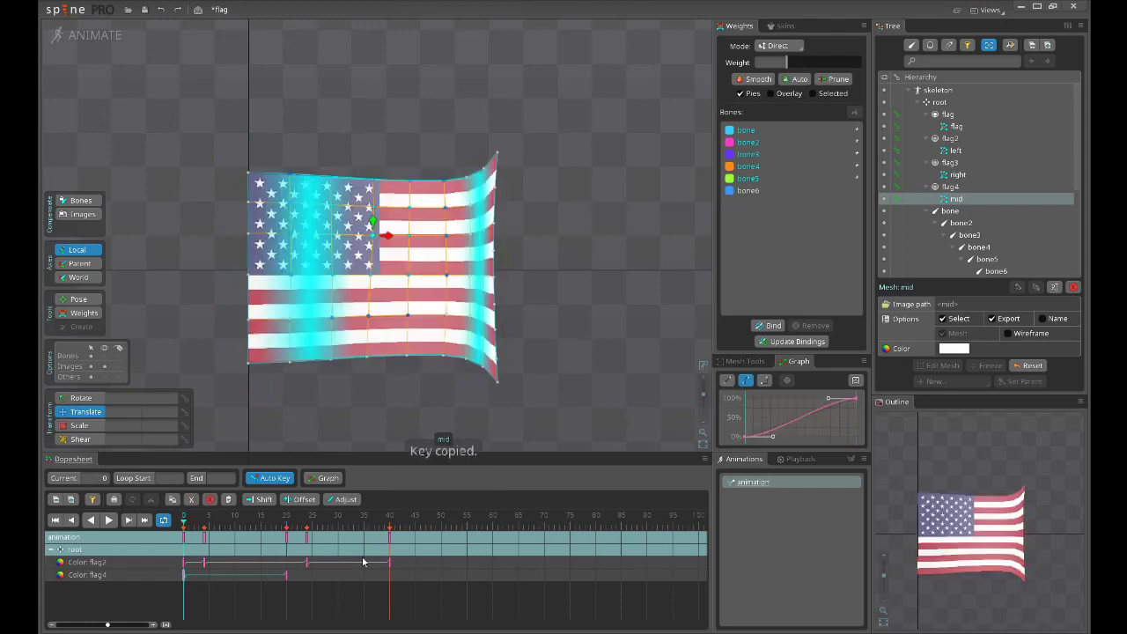
pyautogui.hotkey('ctrl', 'v')
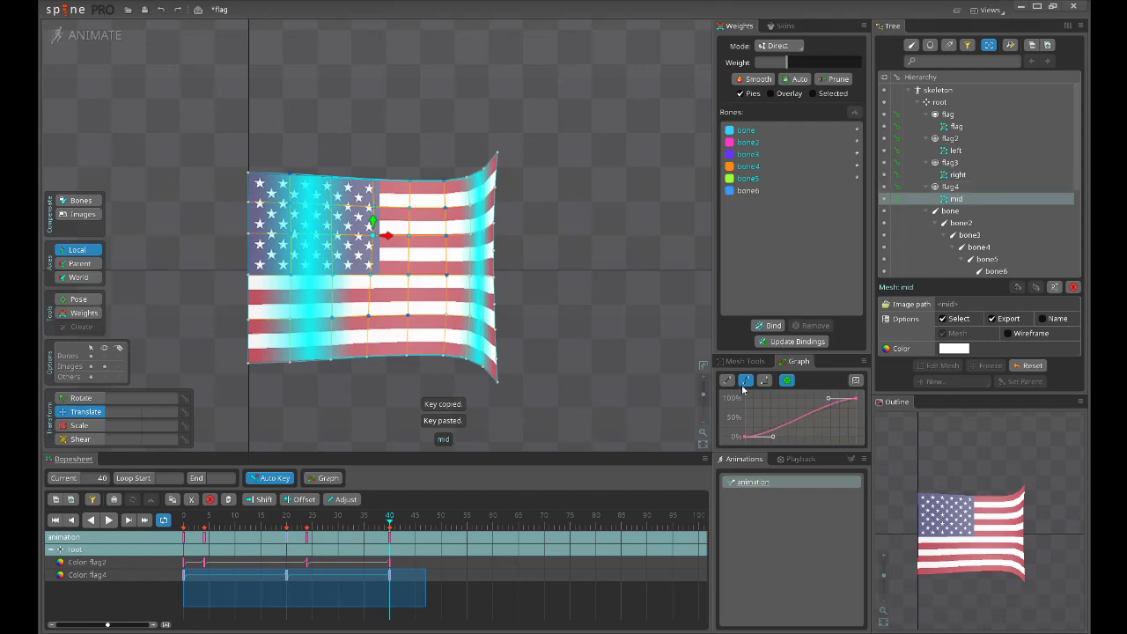
pyautogui.moveTo(212, 523); pyautogui.dragTo(429, 543)
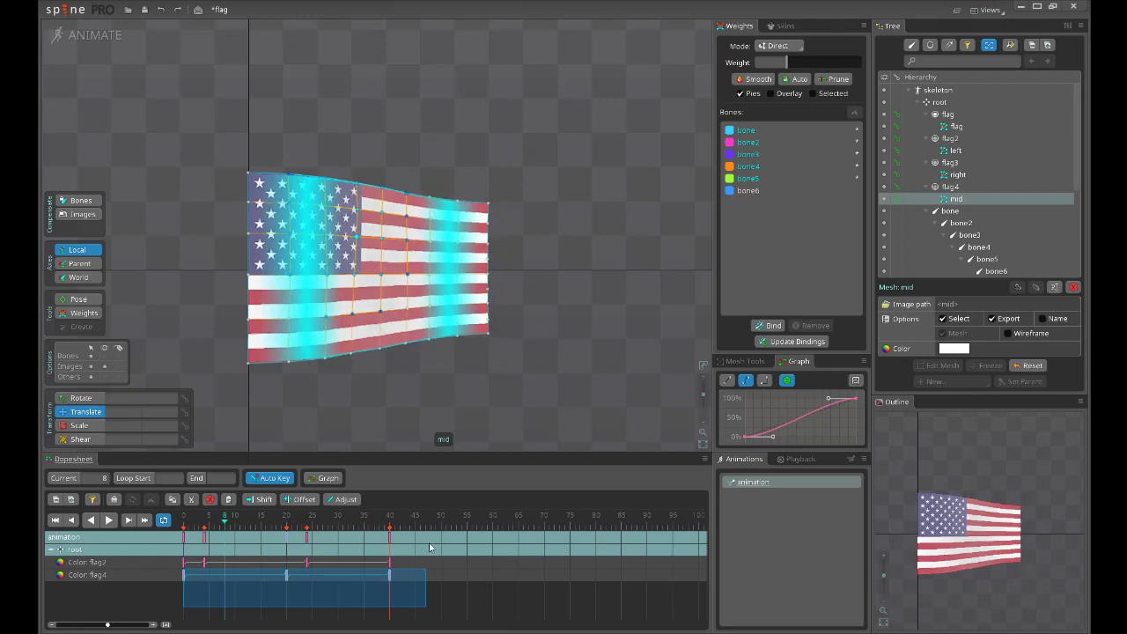
pyautogui.moveTo(236, 584); pyautogui.dragTo(175, 585)
pyautogui.click(234, 616)
pyautogui.hotkey('ctrl', 'z')
# Offset all flag4 color keys 9 frames forward, wrapping them within the 40-frame loop.
pyautogui.click(288, 578)
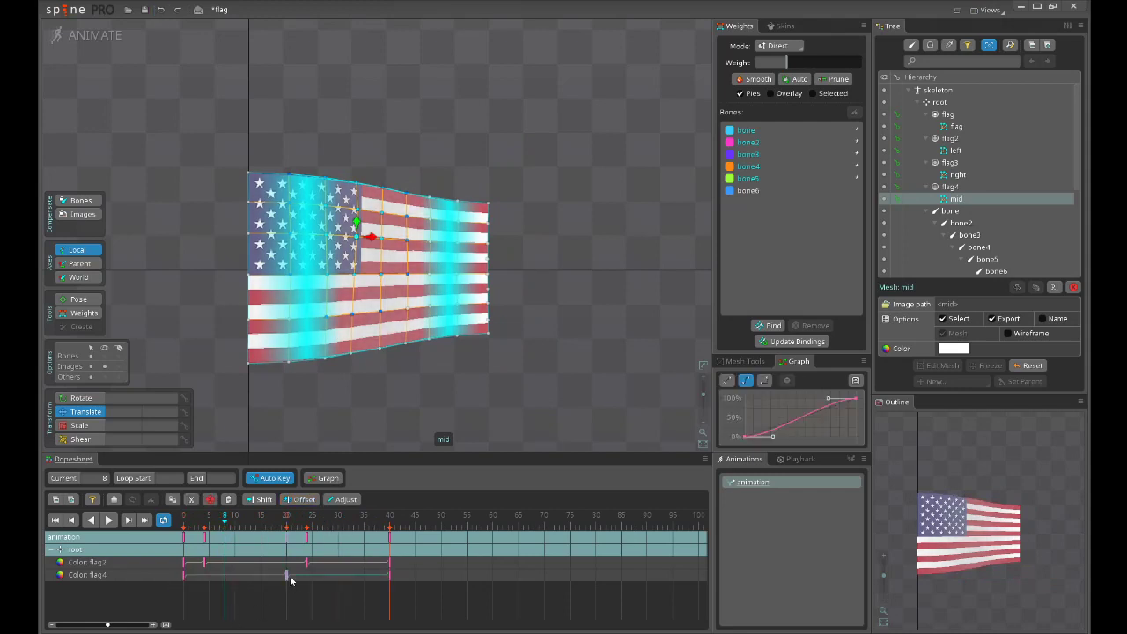
pyautogui.click(289, 575)
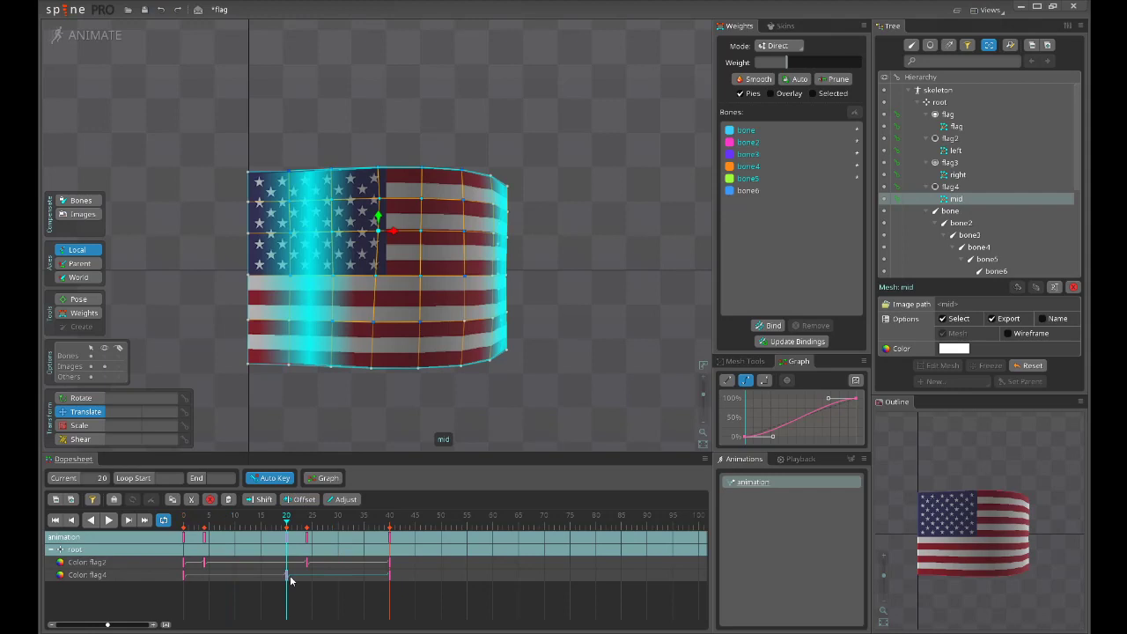
pyautogui.moveTo(291, 579); pyautogui.dragTo(229, 577)
pyautogui.click(174, 535)
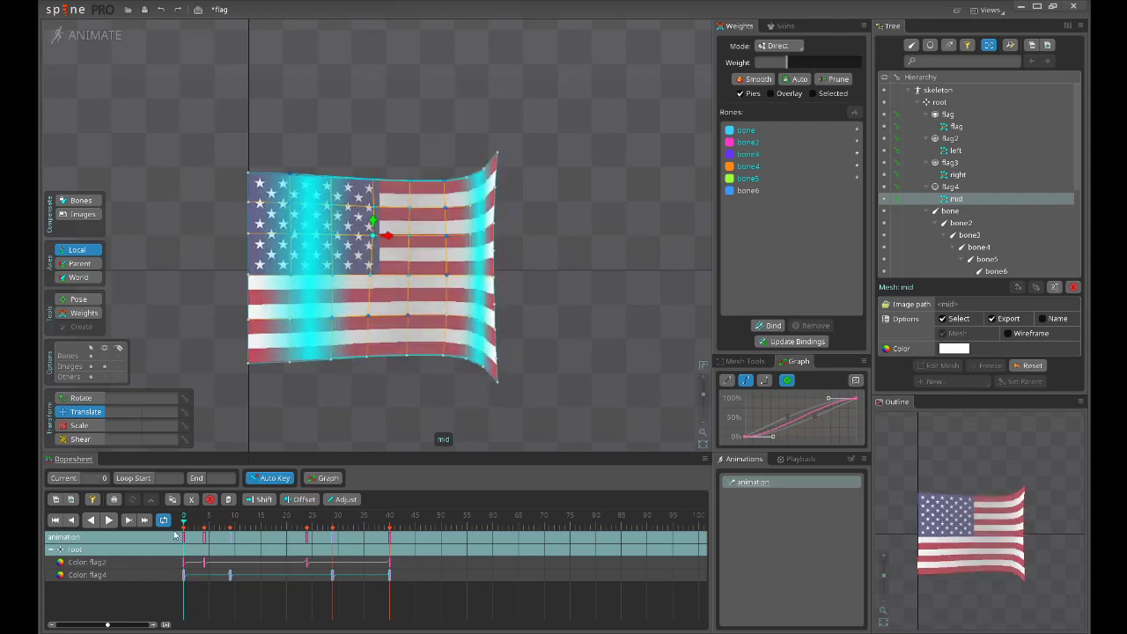
# Offset all flag2 color keys by 20 frames within the loop to swap the left gradient's light and dark phases.
pyautogui.click(205, 565)
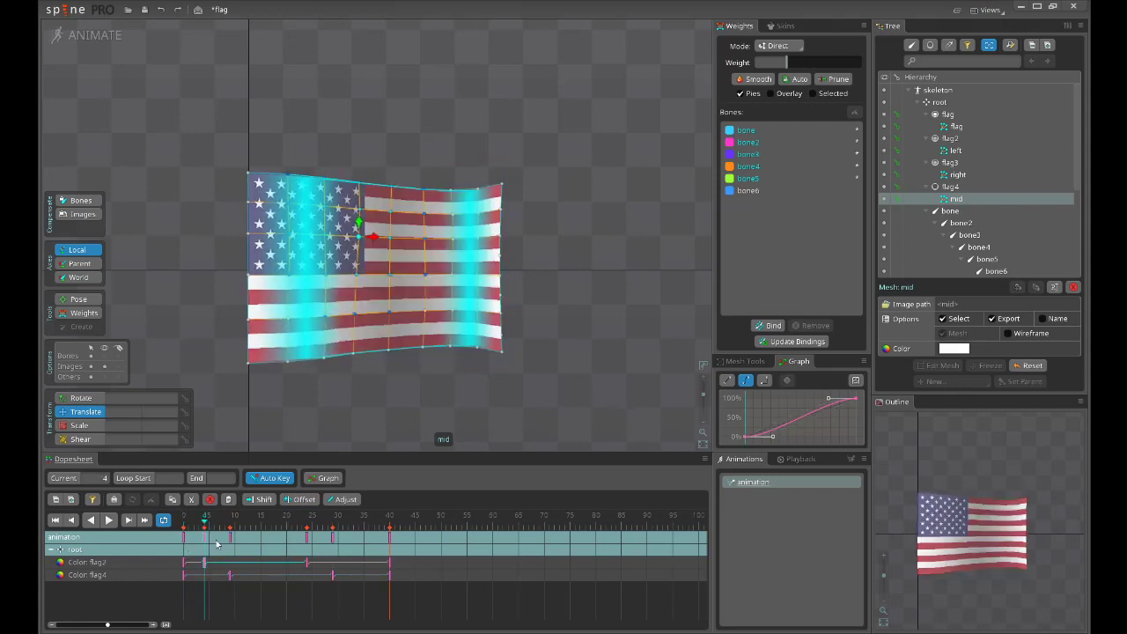
pyautogui.click(215, 523)
pyautogui.click(227, 530)
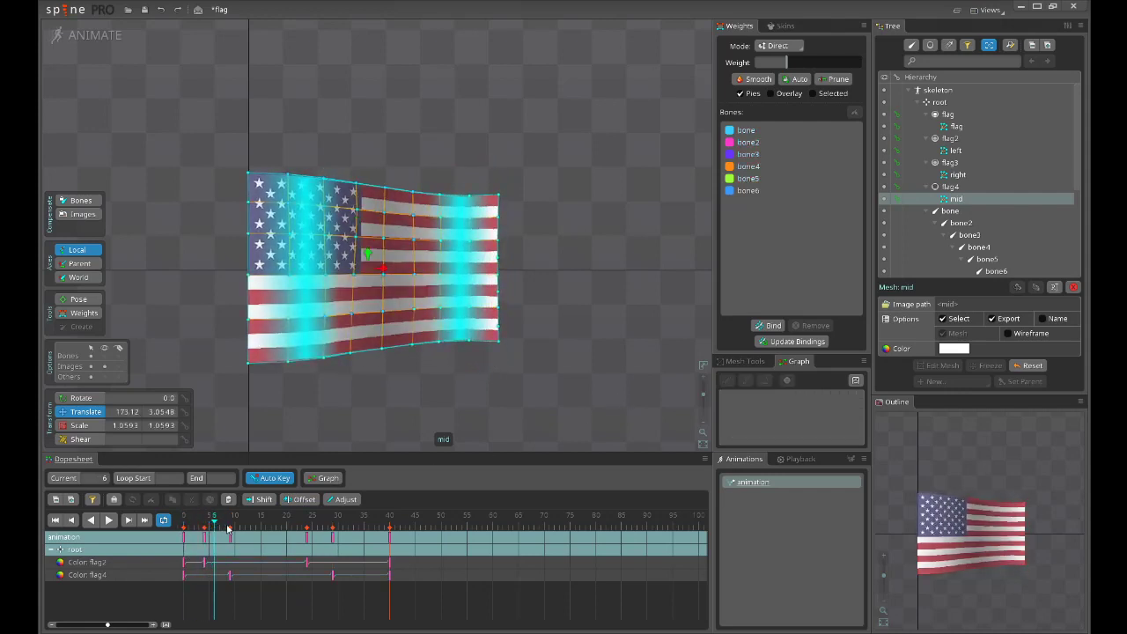
pyautogui.press('space')
pyautogui.moveTo(213, 523); pyautogui.dragTo(307, 523)
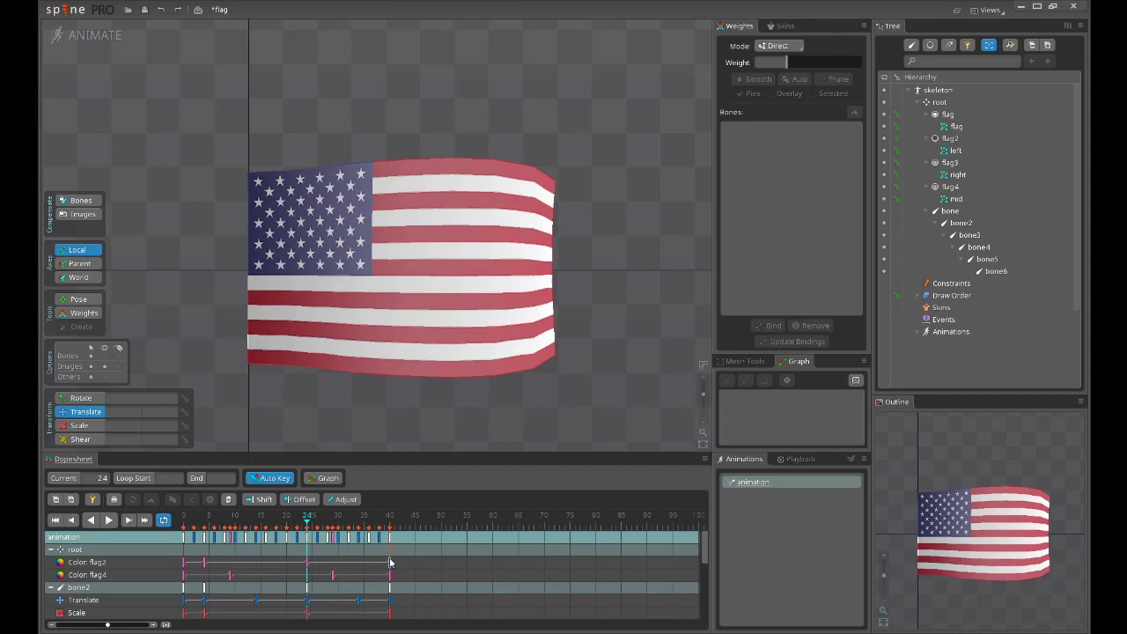
pyautogui.moveTo(307, 564); pyautogui.dragTo(407, 563)
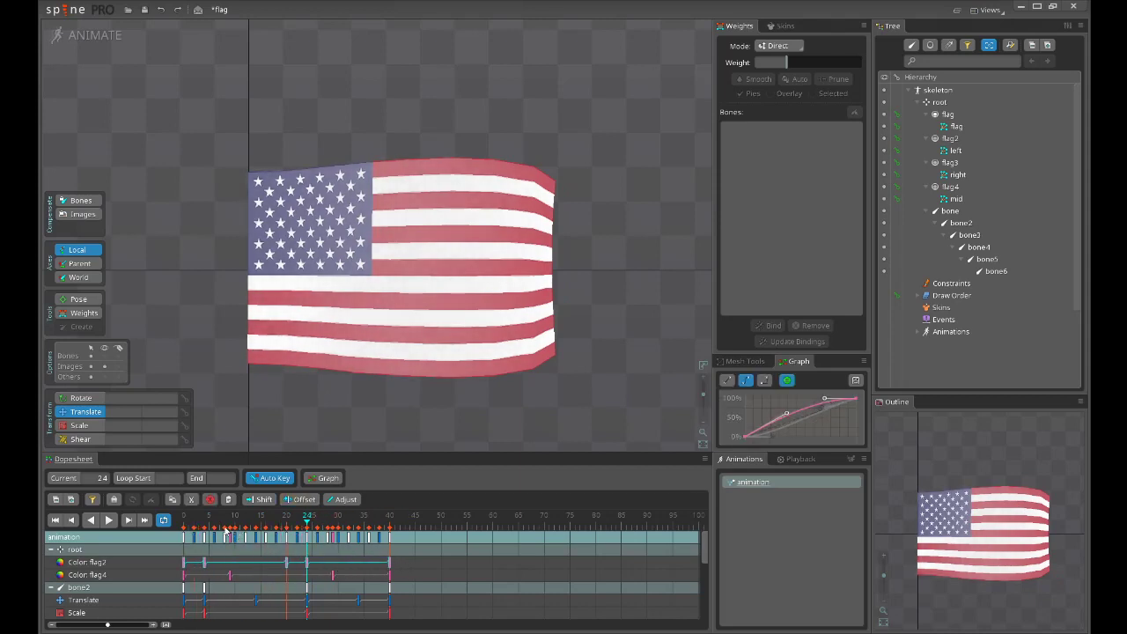
# Scrub the animation between frames 0 and 19 to examine the flag's shading against its movement.
pyautogui.click(179, 531)
pyautogui.moveTo(195, 527); pyautogui.dragTo(177, 528)
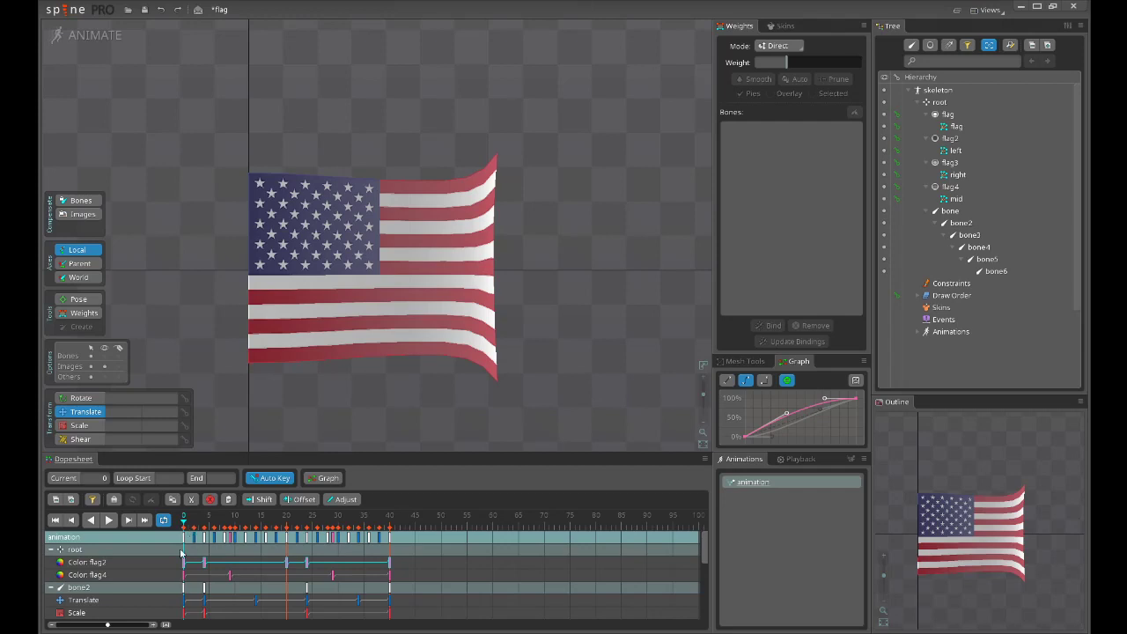
pyautogui.click(230, 531)
pyautogui.moveTo(232, 531); pyautogui.dragTo(282, 532)
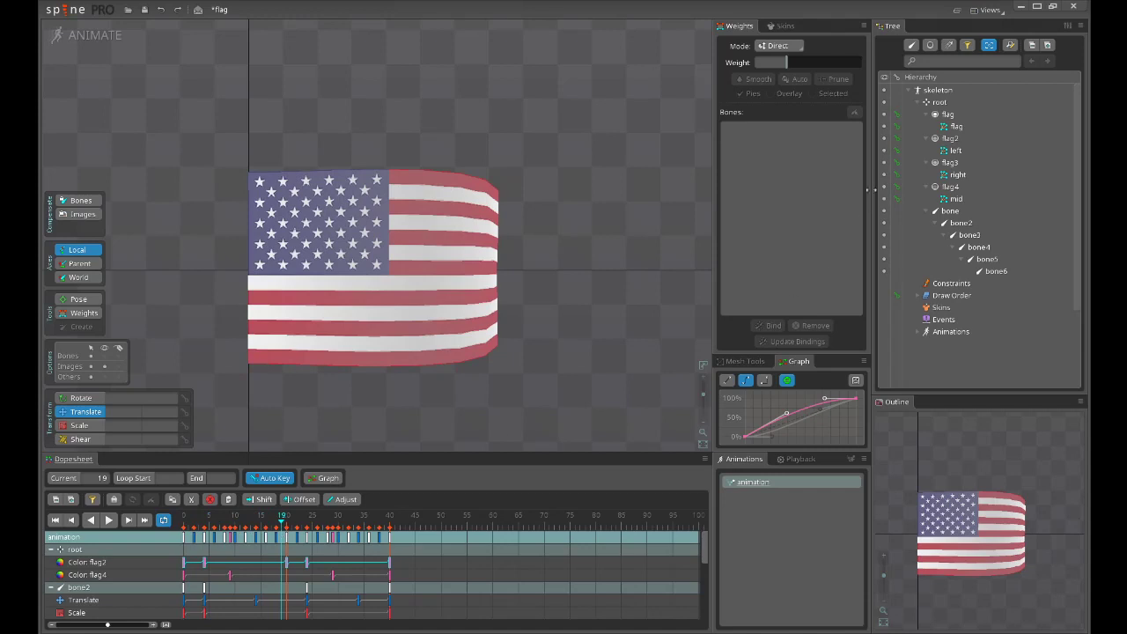
# Key the flag3 slot's color at frame 0 as white with an alpha of 98.
pyautogui.click(975, 186)
pyautogui.click(968, 163)
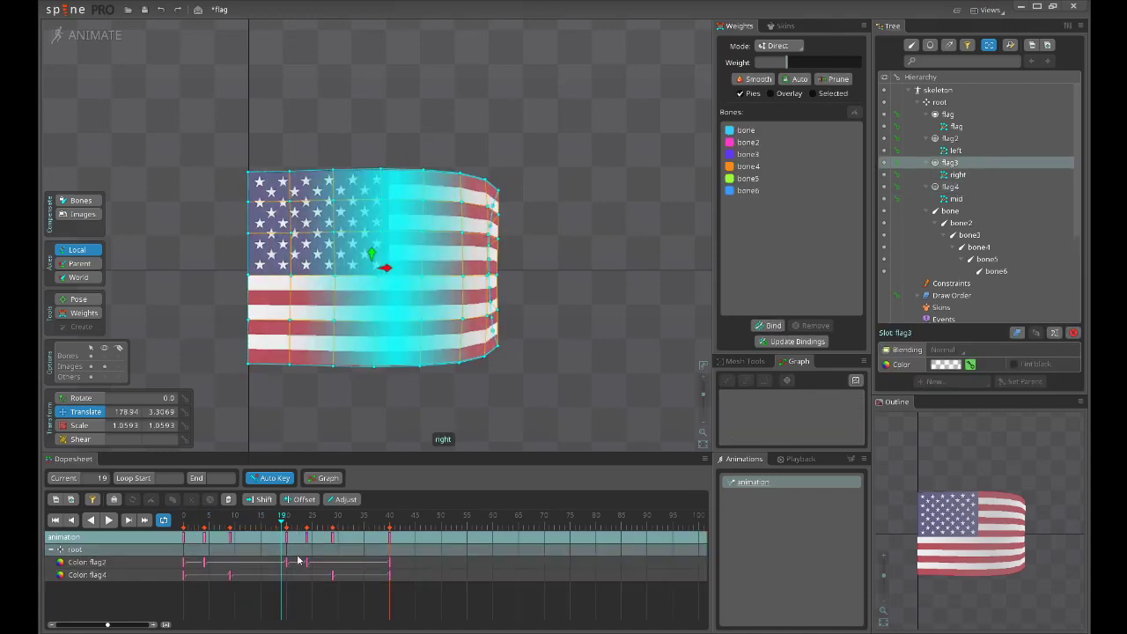
pyautogui.moveTo(203, 526); pyautogui.dragTo(170, 525)
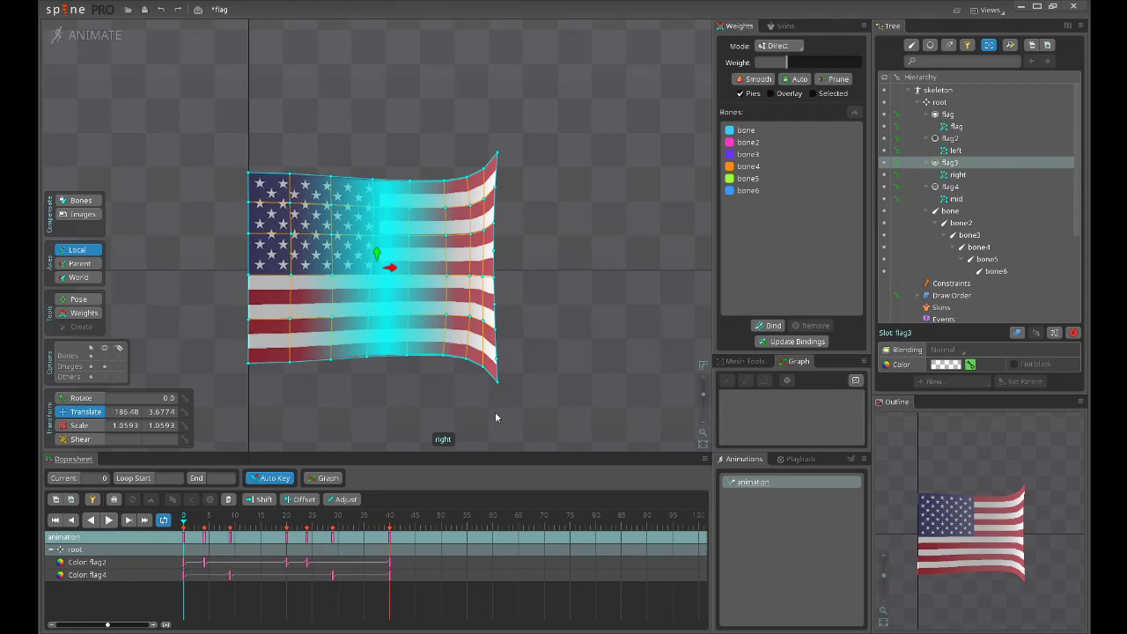
pyautogui.click(945, 364)
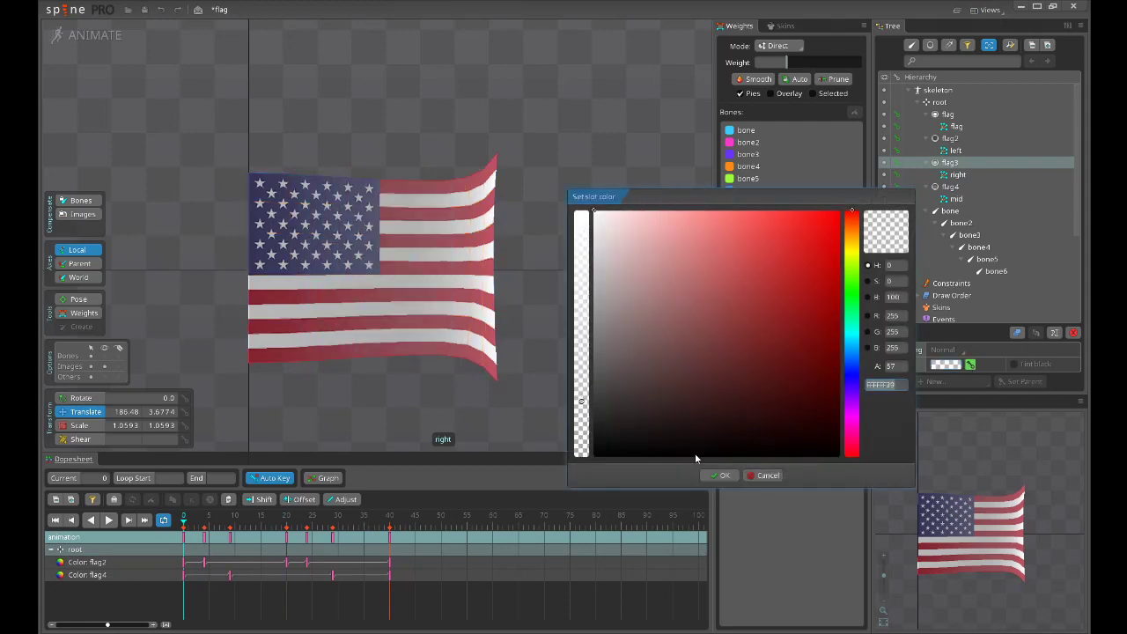
pyautogui.moveTo(581, 400); pyautogui.dragTo(581, 363)
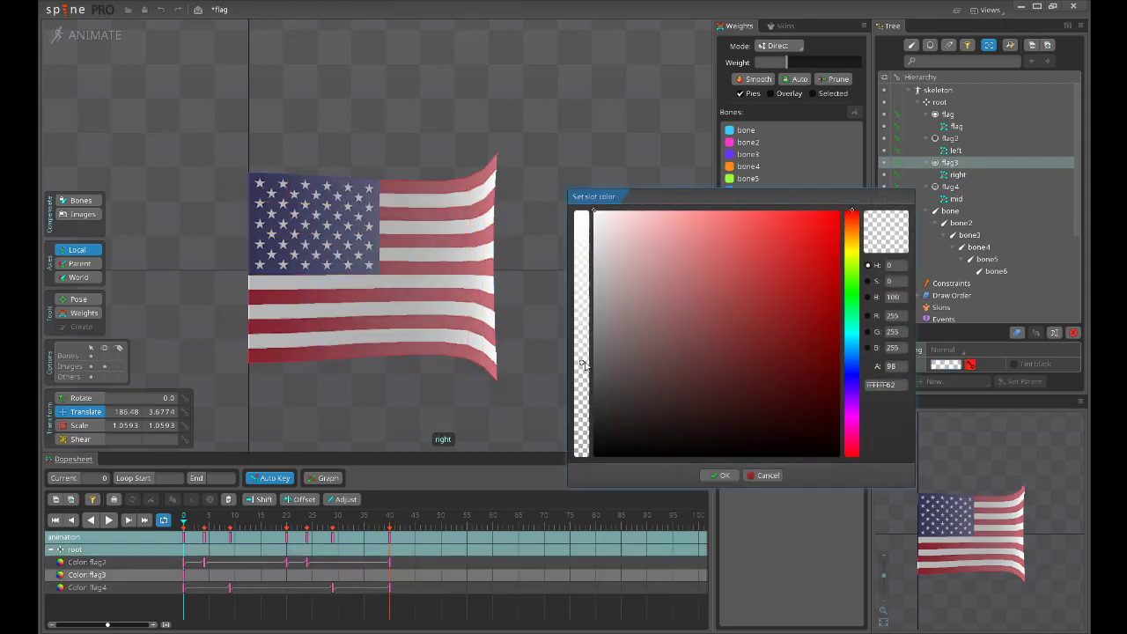
pyautogui.click(718, 476)
# Key the flag3 slot's color at frame 20 as translucent black.
pyautogui.click(289, 517)
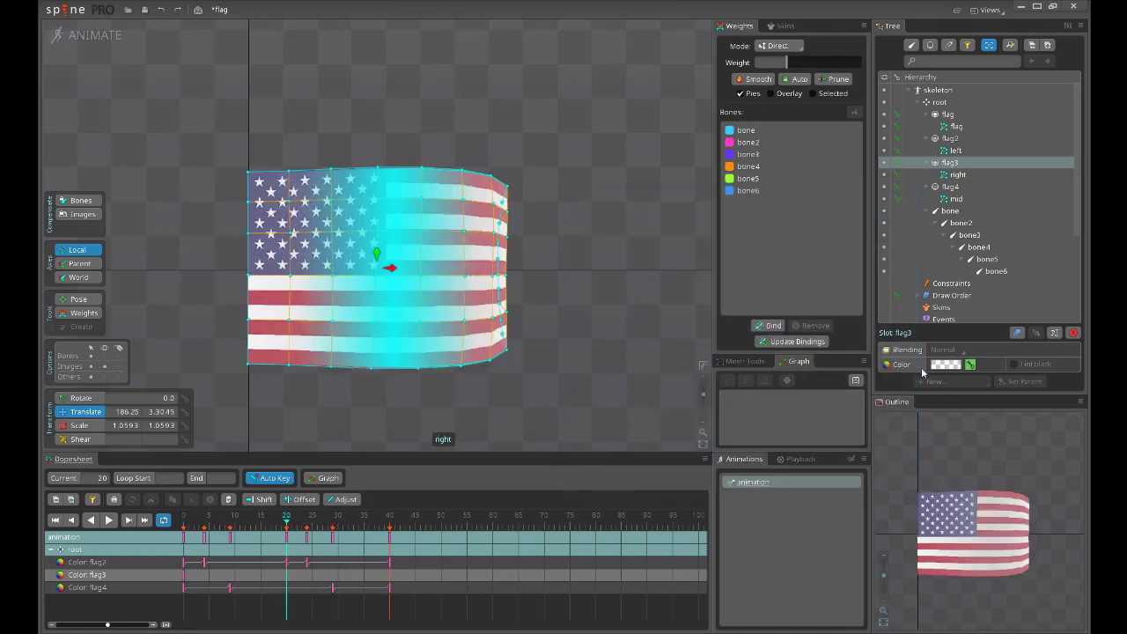
pyautogui.click(940, 365)
pyautogui.click(581, 310)
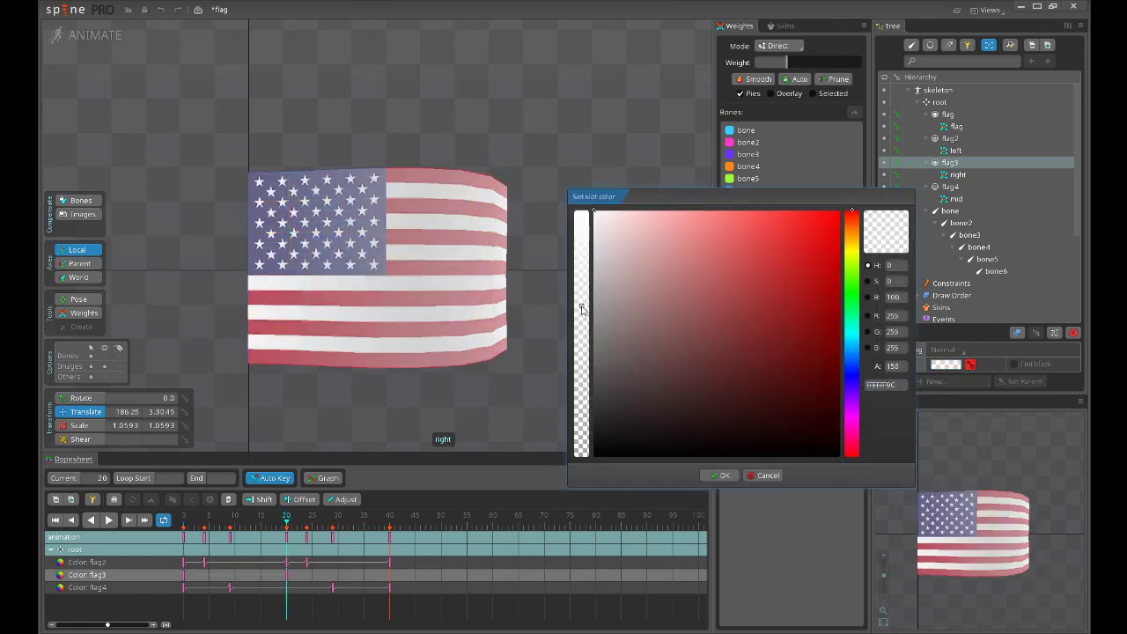
pyautogui.moveTo(581, 310); pyautogui.dragTo(574, 499)
pyautogui.moveTo(583, 300); pyautogui.dragTo(583, 269)
pyautogui.click(720, 474)
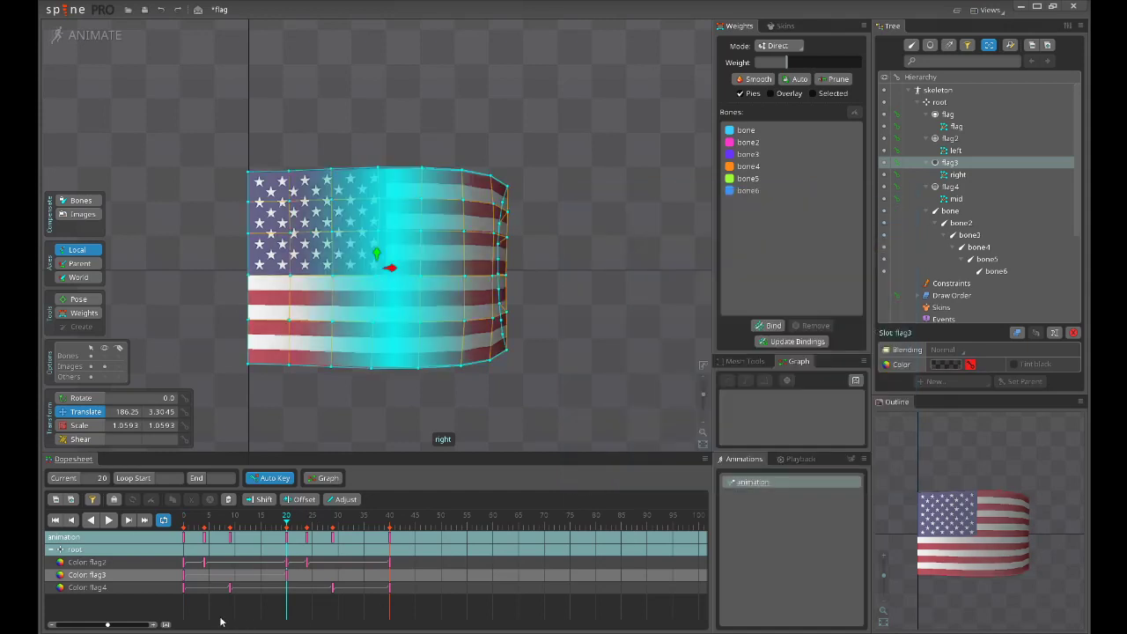
# Copy the flag3 color key from frame 0 to frame 40.
pyautogui.click(187, 574)
pyautogui.hotkey('ctrl', 'c')
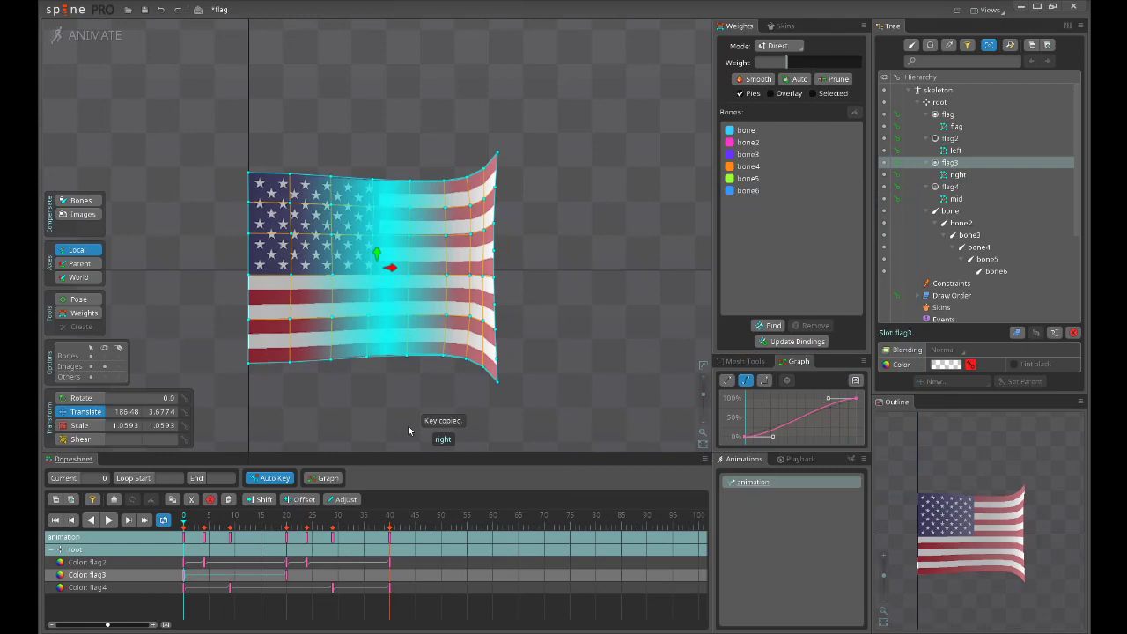
pyautogui.click(390, 528)
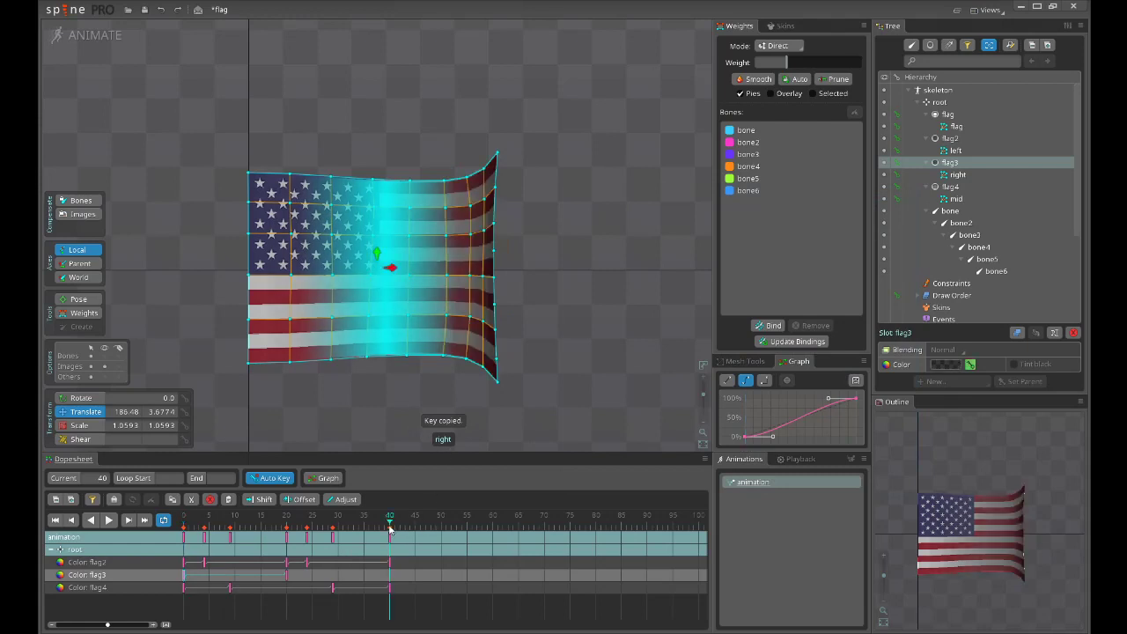
pyautogui.hotkey('ctrl', 'v')
# Offset all flag3 color keys 6 frames earlier within the 40-frame loop, moving the dark key to frame 14.
pyautogui.moveTo(412, 569); pyautogui.dragTo(157, 573)
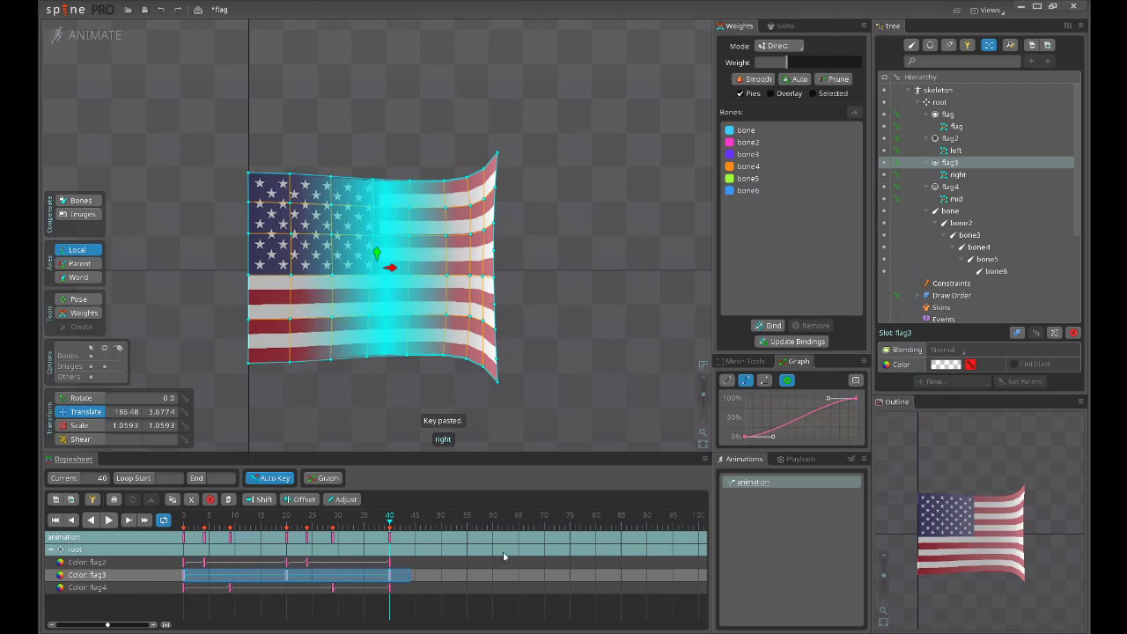
pyautogui.click(339, 544)
pyautogui.moveTo(283, 523); pyautogui.dragTo(245, 523)
pyautogui.click(468, 247)
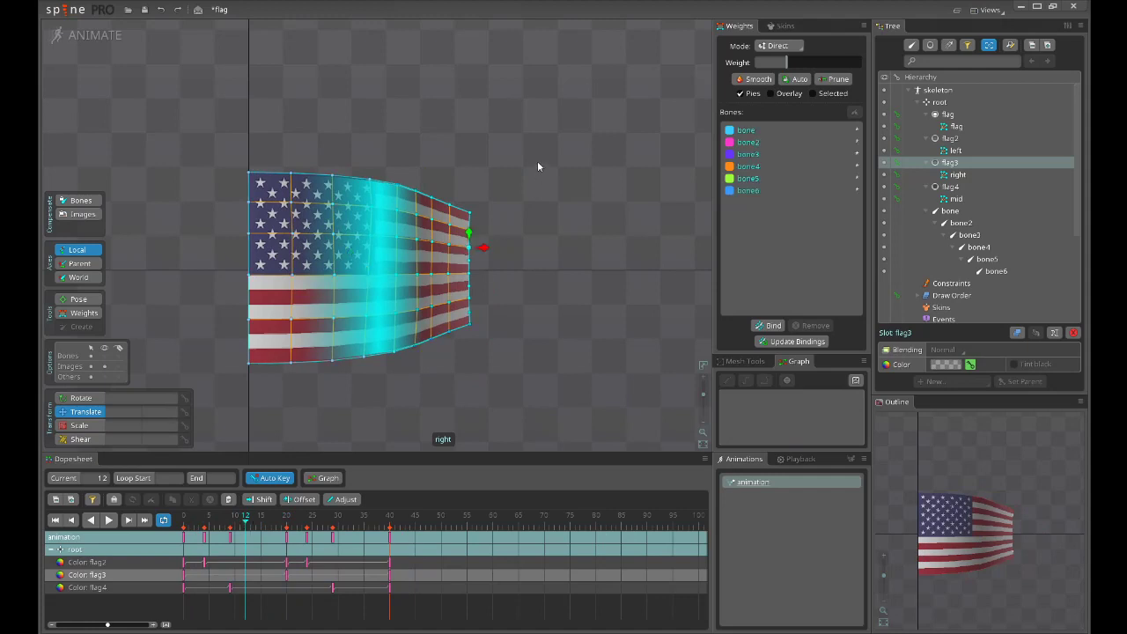
pyautogui.moveTo(538, 165); pyautogui.dragTo(435, 367)
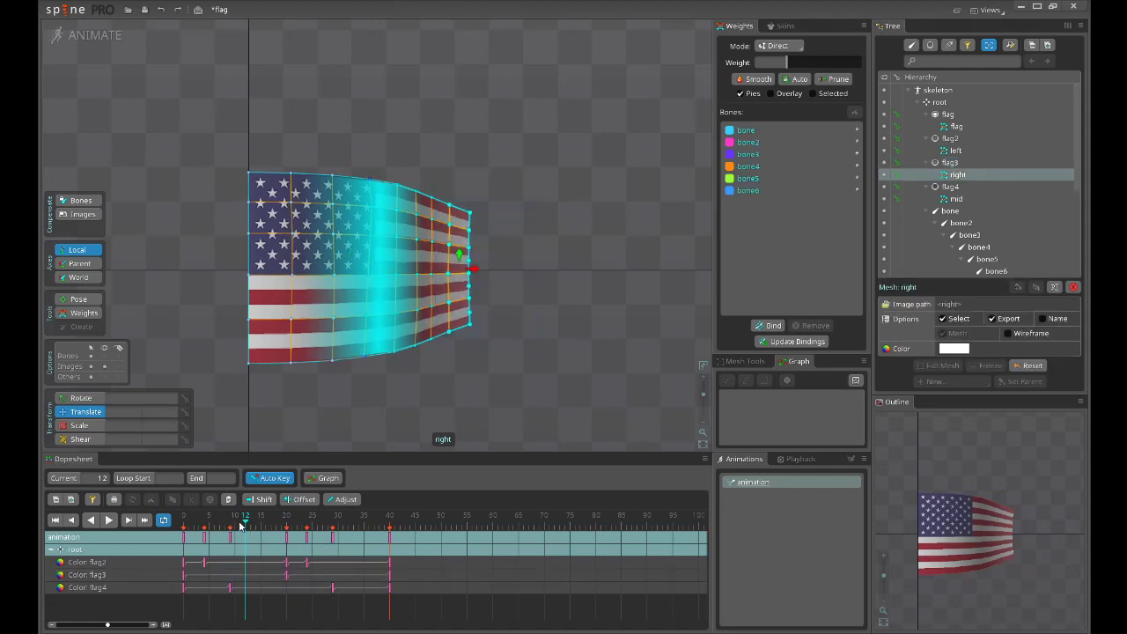
pyautogui.moveTo(241, 526); pyautogui.dragTo(257, 526)
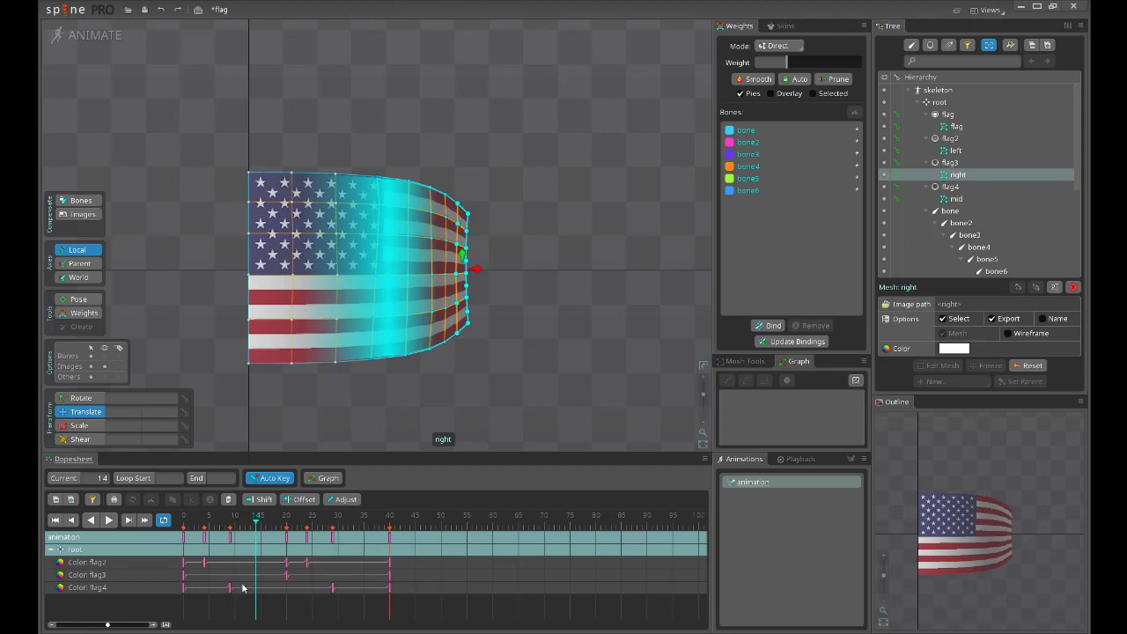
pyautogui.doubleClick(289, 576)
pyautogui.moveTo(289, 576); pyautogui.dragTo(257, 576)
pyautogui.click(183, 522)
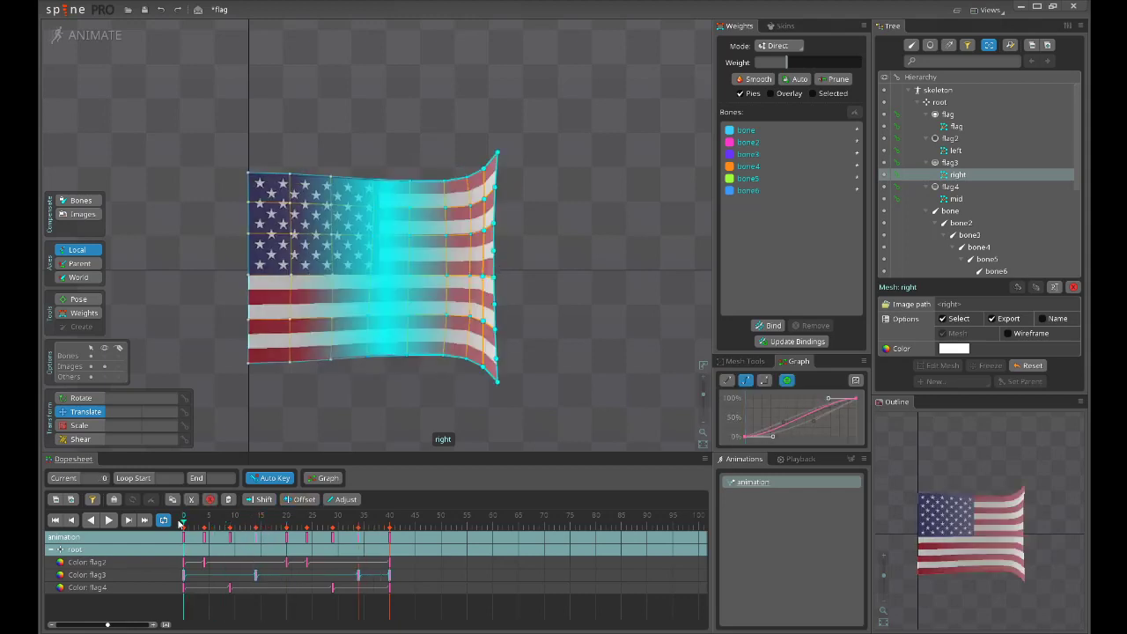
# Play the looping animation with nothing selected to examine the moving shading across the flag.
pyautogui.scroll(-1, 499, 373)
pyautogui.scroll(-3, 503, 370)
pyautogui.moveTo(503, 369); pyautogui.dragTo(480, 424)
pyautogui.press('space')
pyautogui.press('d')
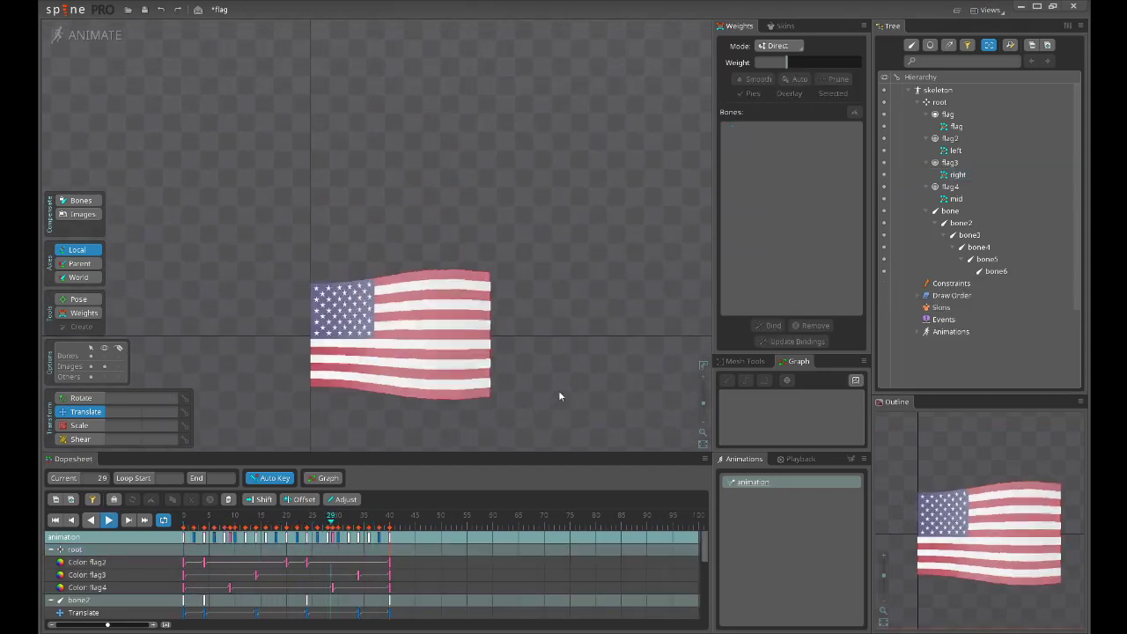
pyautogui.moveTo(551, 391); pyautogui.dragTo(609, 345)
pyautogui.scroll(1, 583, 397)
pyautogui.scroll(2, 558, 390)
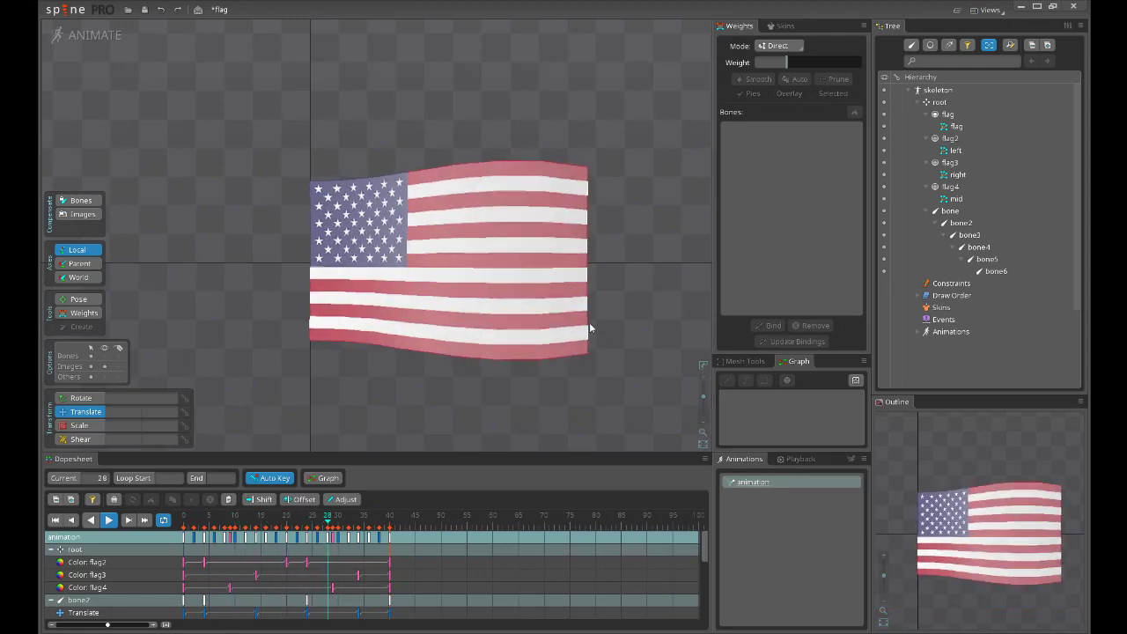
pyautogui.moveTo(626, 329); pyautogui.dragTo(591, 371)
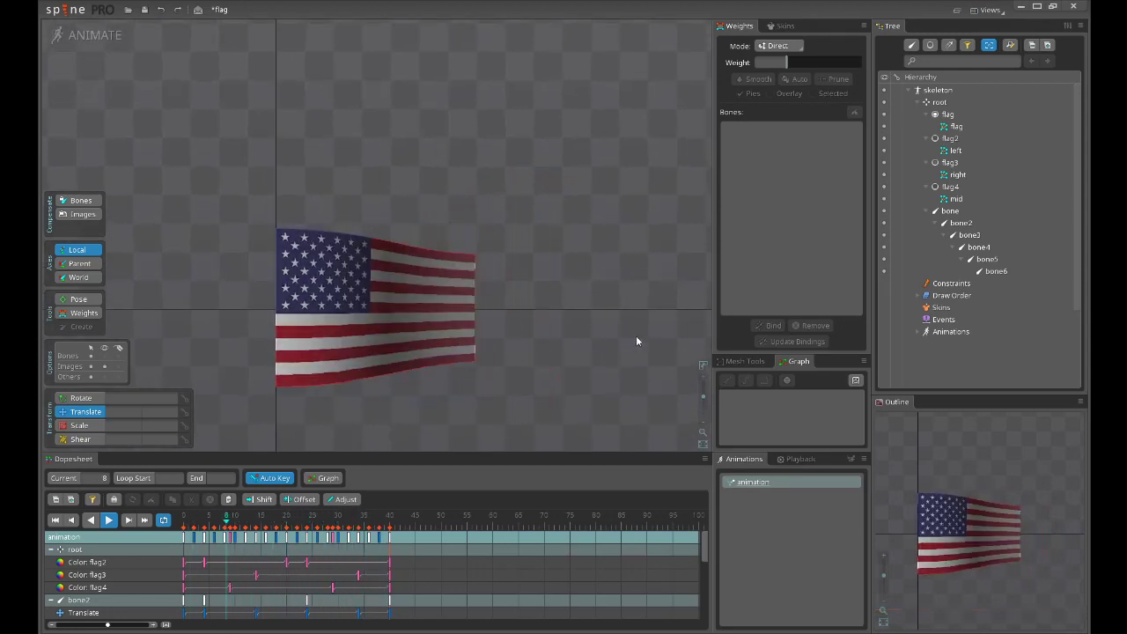
# Try a different blending mode on the flag2, flag3 and flag4 slots together in setup mode.
pyautogui.click(950, 138)
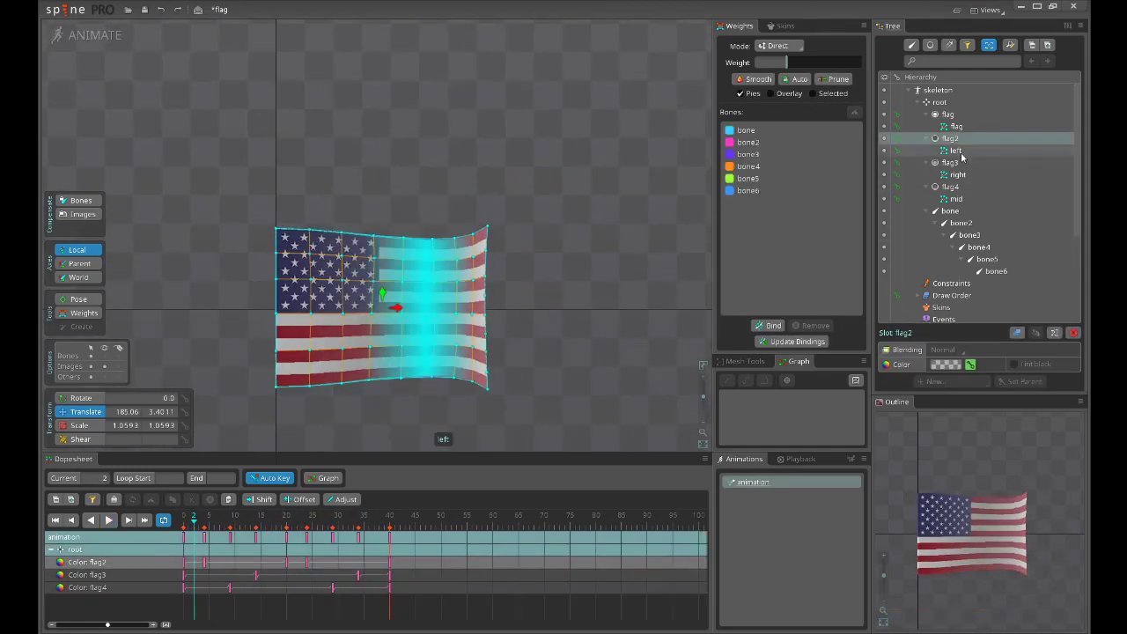
pyautogui.keyDown('ctrl'); pyautogui.click(951, 162); pyautogui.keyUp('ctrl')
pyautogui.keyDown('ctrl'); pyautogui.click(953, 186); pyautogui.keyUp('ctrl')
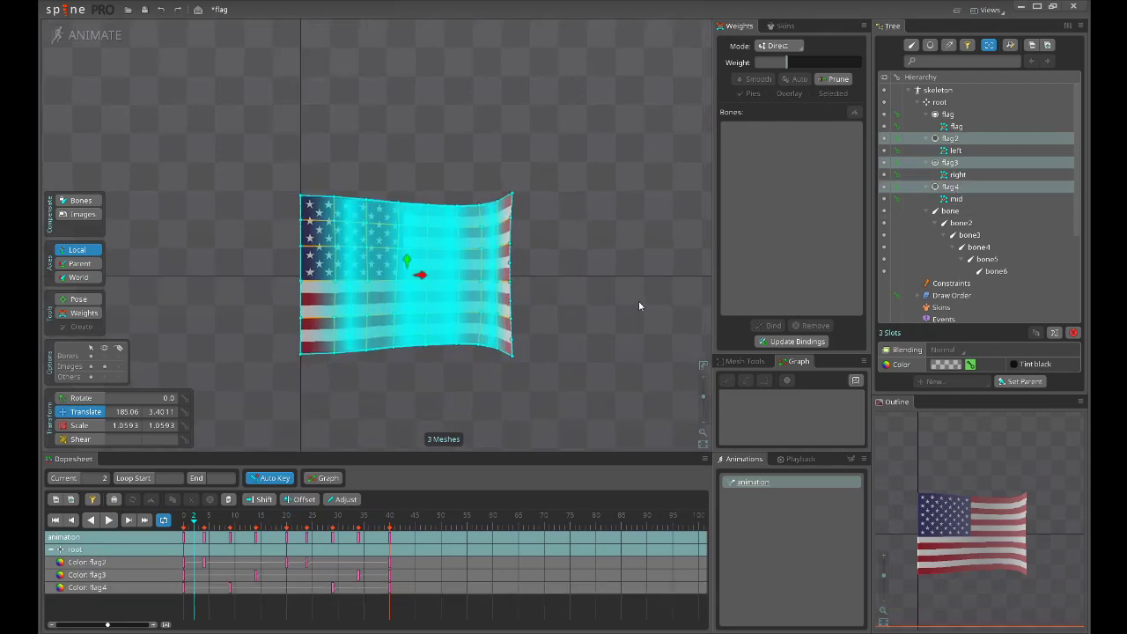
pyautogui.click(184, 520)
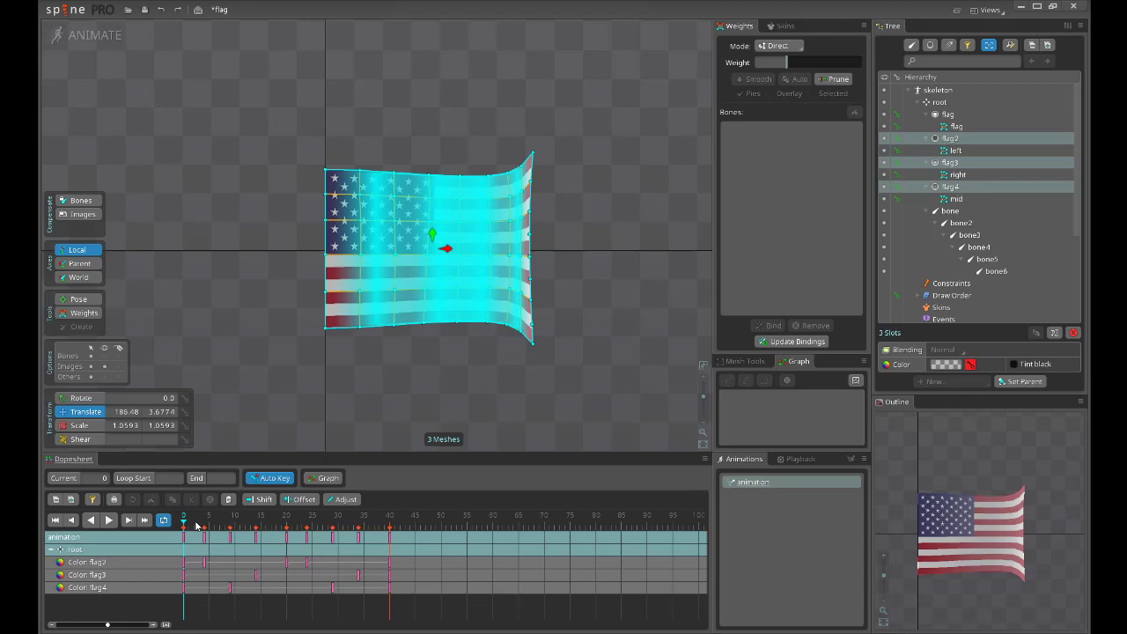
pyautogui.moveTo(186, 525)
pyautogui.mouseDown()
pyautogui.moveTo(286, 528)
pyautogui.moveTo(173, 535)
pyautogui.mouseUp()
pyautogui.moveTo(175, 534); pyautogui.dragTo(193, 534)
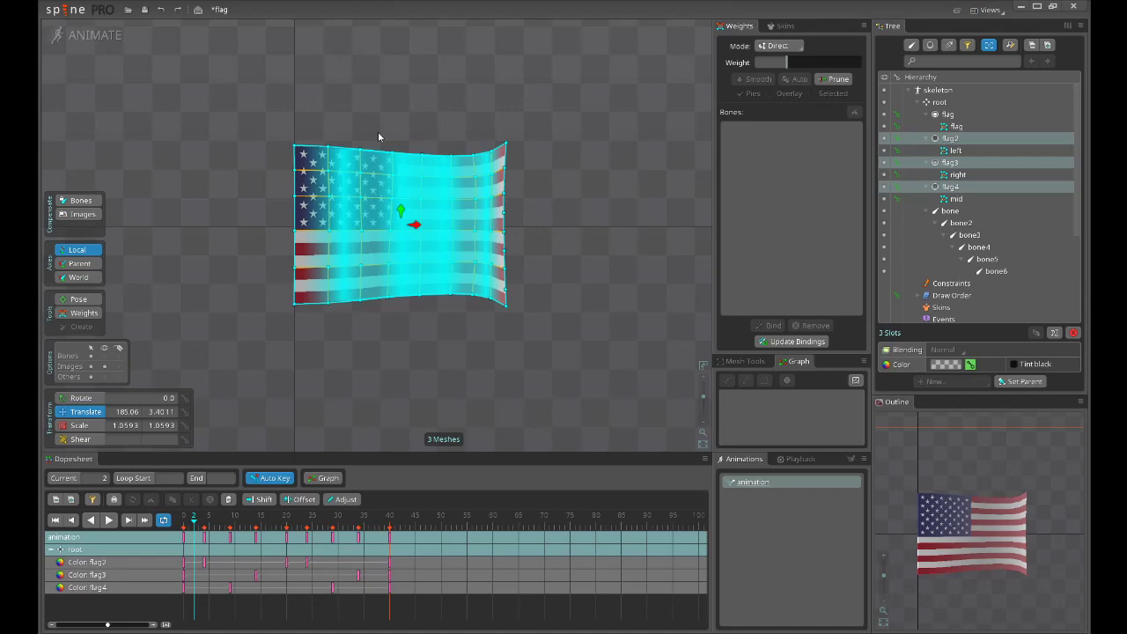
pyautogui.click(105, 34)
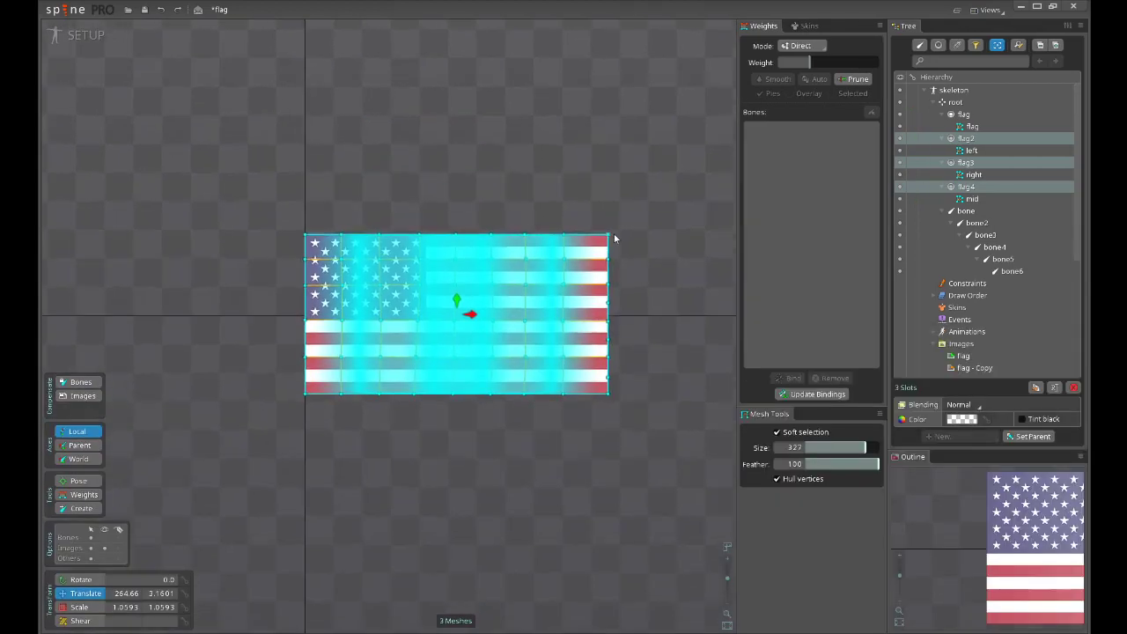
pyautogui.click(965, 405)
pyautogui.click(964, 434)
pyautogui.click(583, 471)
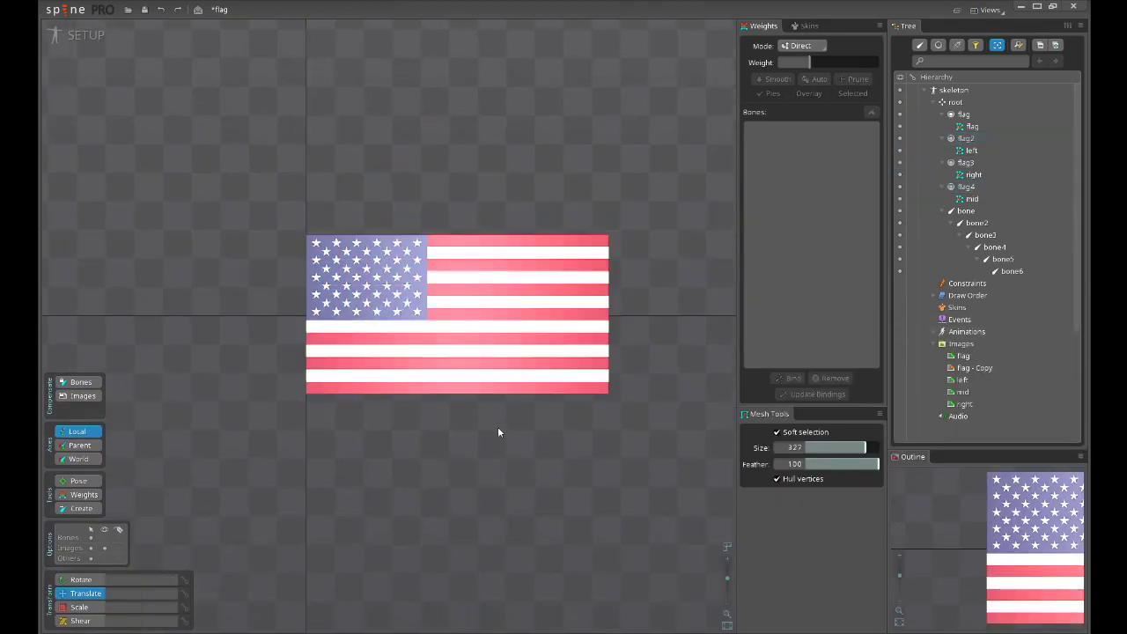
# Play and scrub the flag animation in animate mode to examine how the changed blending affects the shading.
pyautogui.scroll(2, 402, 268)
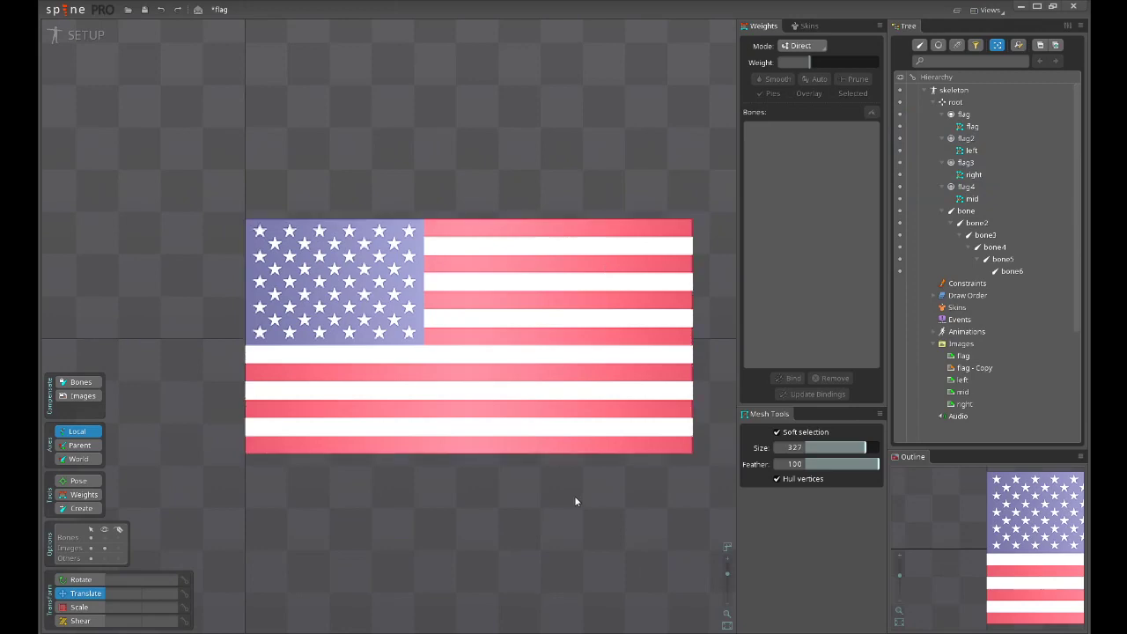
pyautogui.click(63, 41)
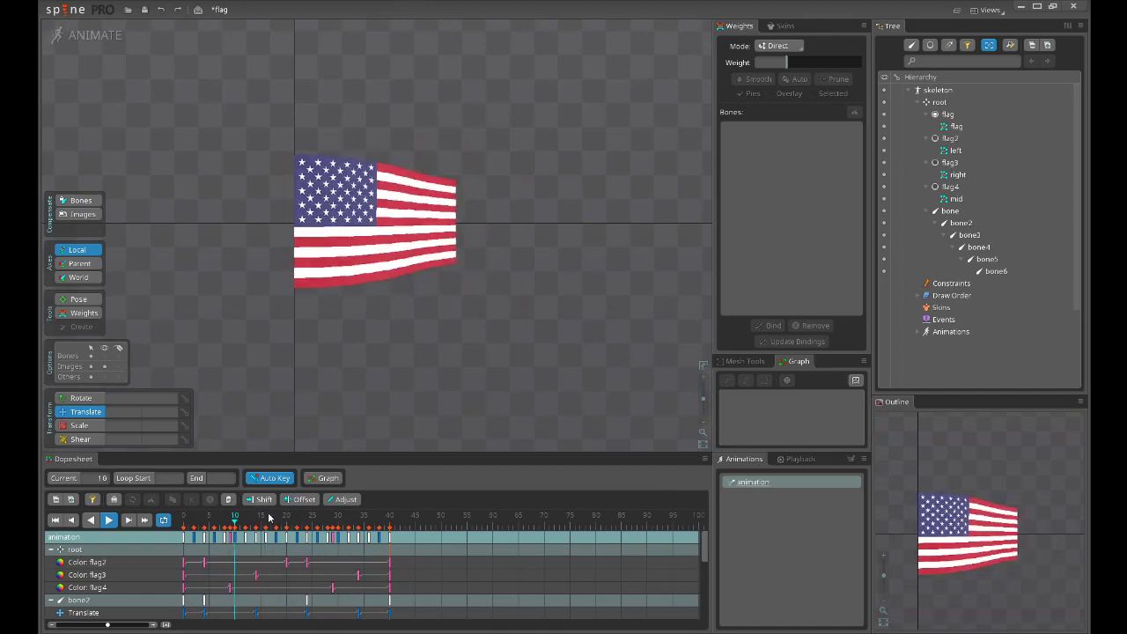
pyautogui.moveTo(498, 333); pyautogui.dragTo(541, 368)
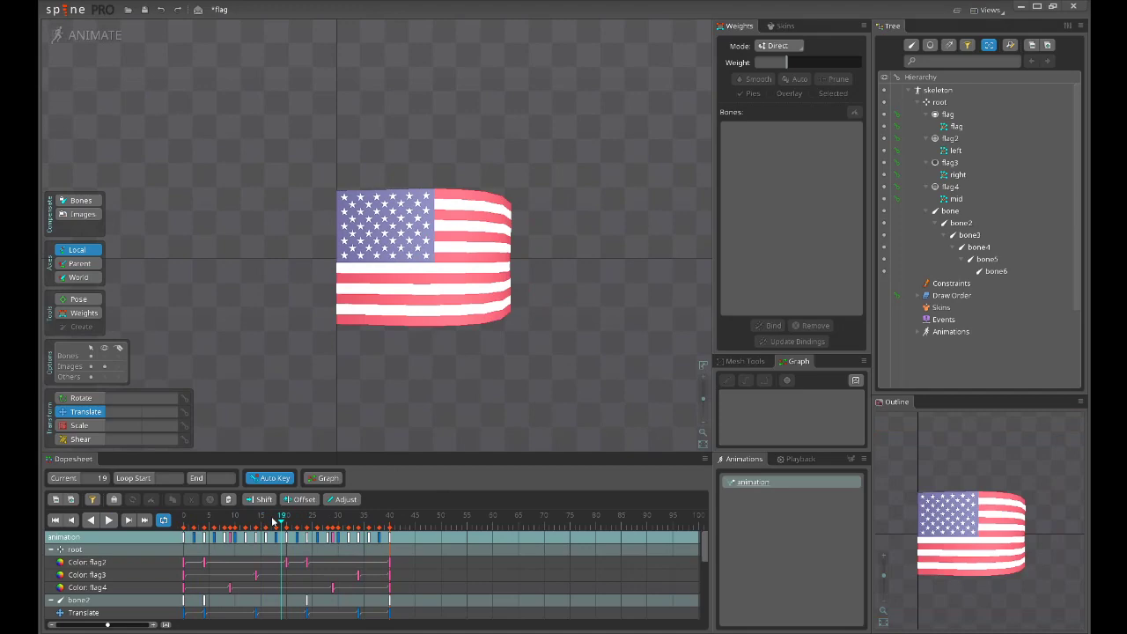
pyautogui.moveTo(281, 521); pyautogui.dragTo(287, 523)
pyautogui.scroll(2, 504, 379)
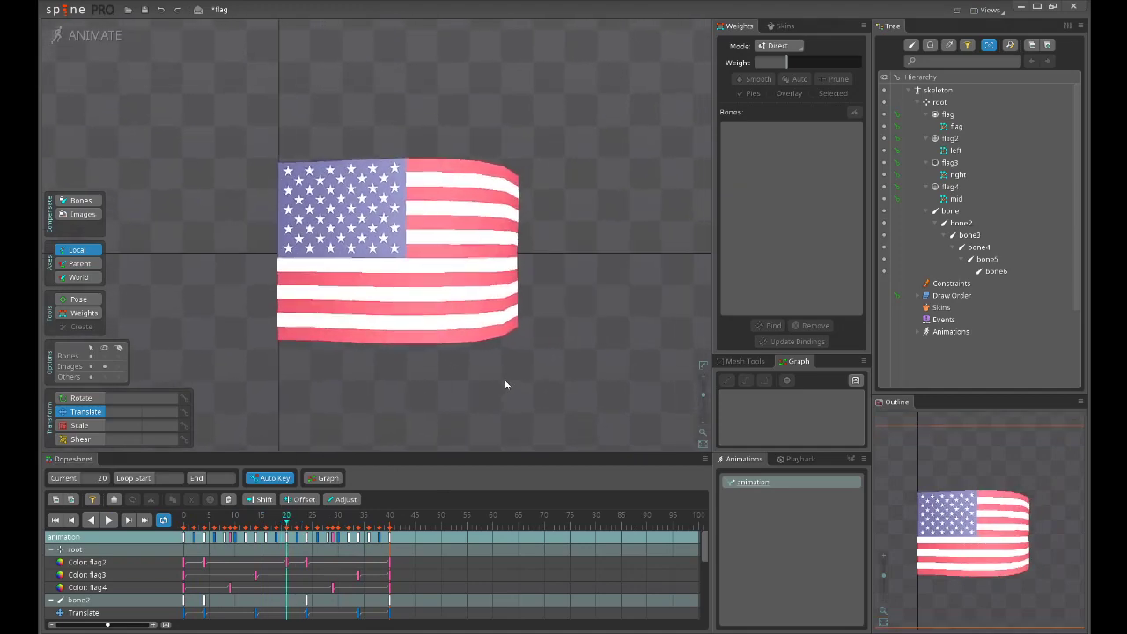
pyautogui.scroll(-1, 585, 366)
pyautogui.press('space')
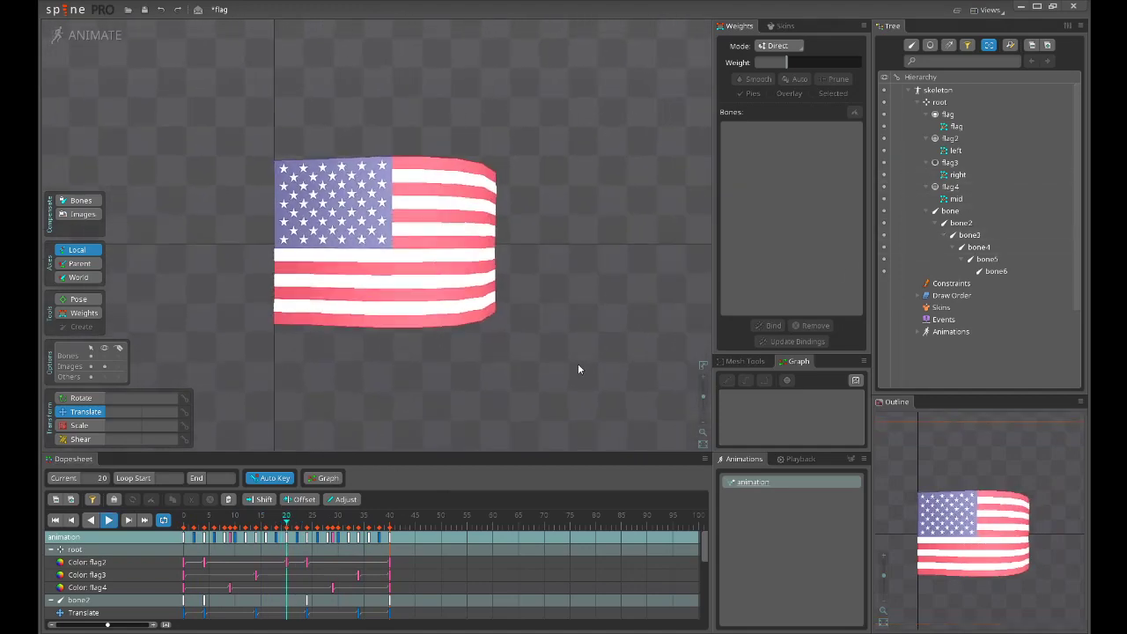
pyautogui.scroll(-1, 569, 362)
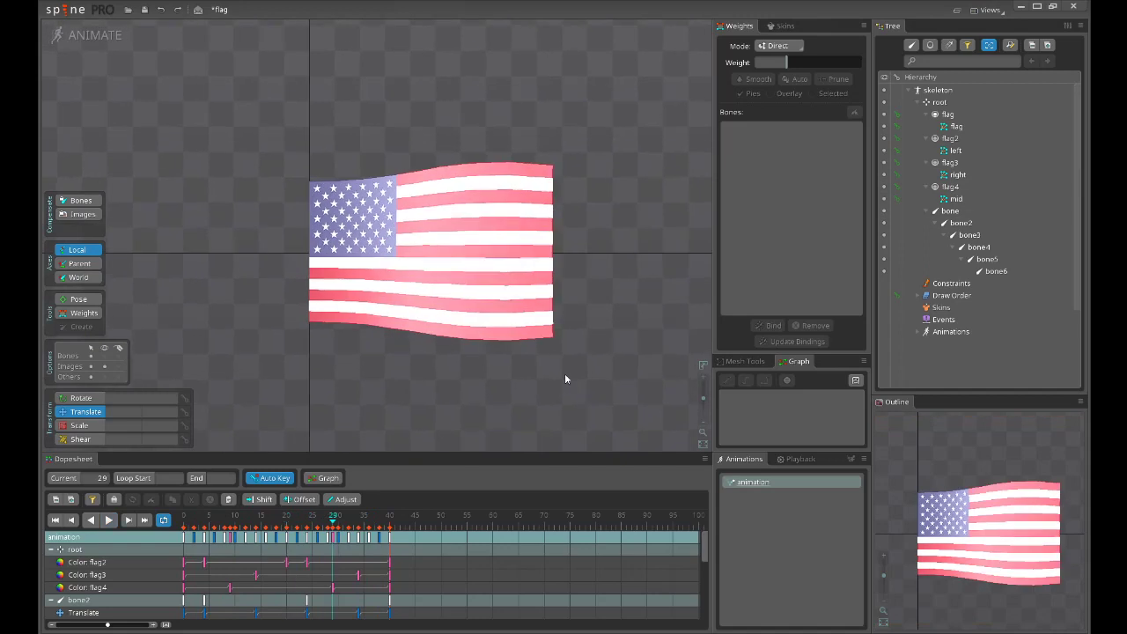
pyautogui.scroll(-1, 565, 375)
pyautogui.moveTo(565, 375); pyautogui.dragTo(526, 439)
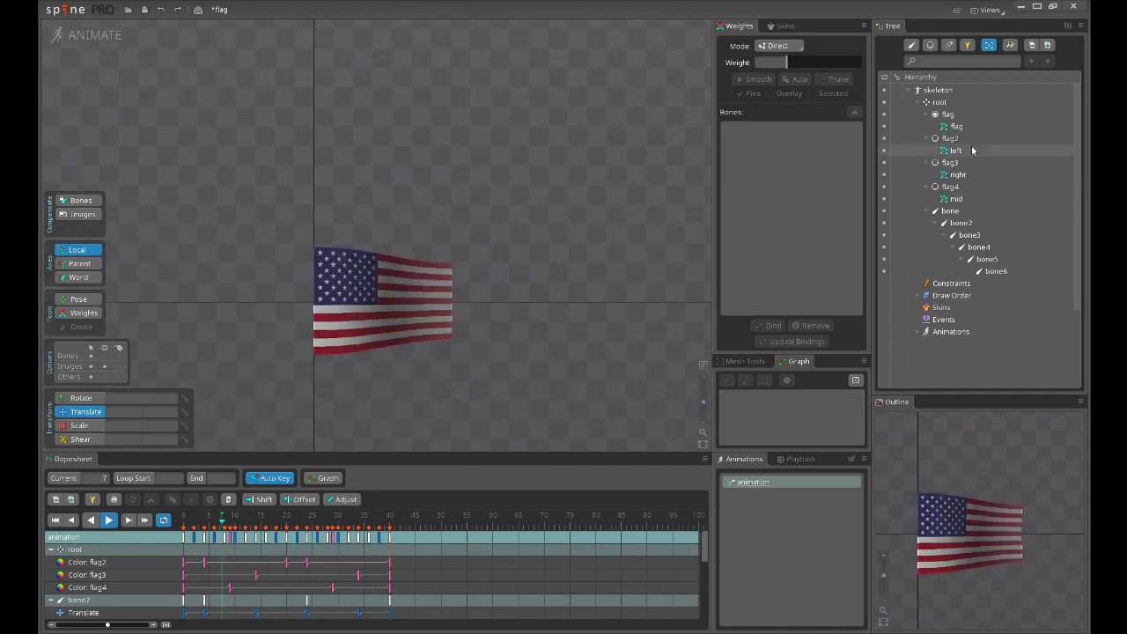
# Play the animation with flag2, flag3 and flag4 selected and with nothing selected to examine the gradient meshes' shading.
pyautogui.click(949, 187)
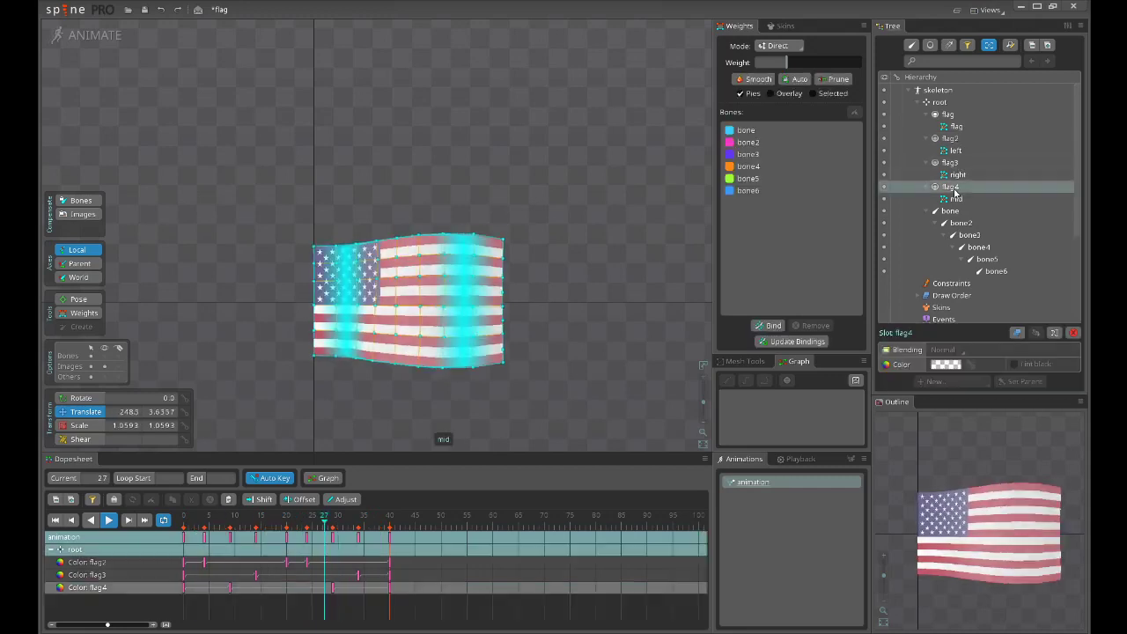
pyautogui.keyDown('shift'); pyautogui.click(951, 139); pyautogui.keyUp('shift')
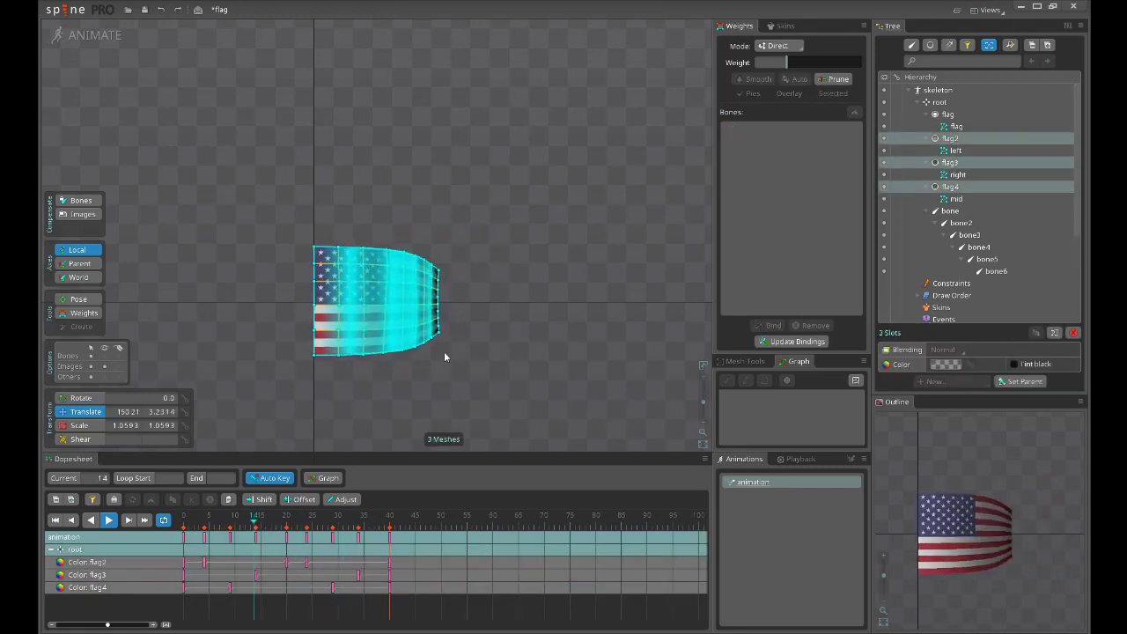
pyautogui.scroll(-1, 581, 368)
pyautogui.moveTo(582, 369); pyautogui.dragTo(568, 338)
pyautogui.scroll(2, 568, 338)
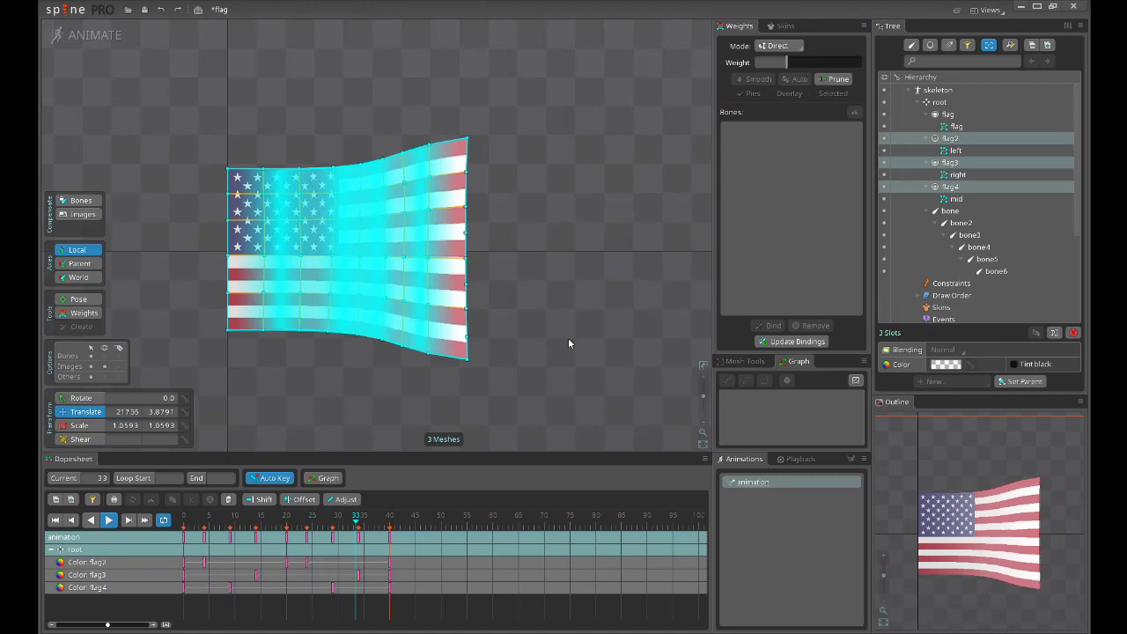
pyautogui.click(568, 344)
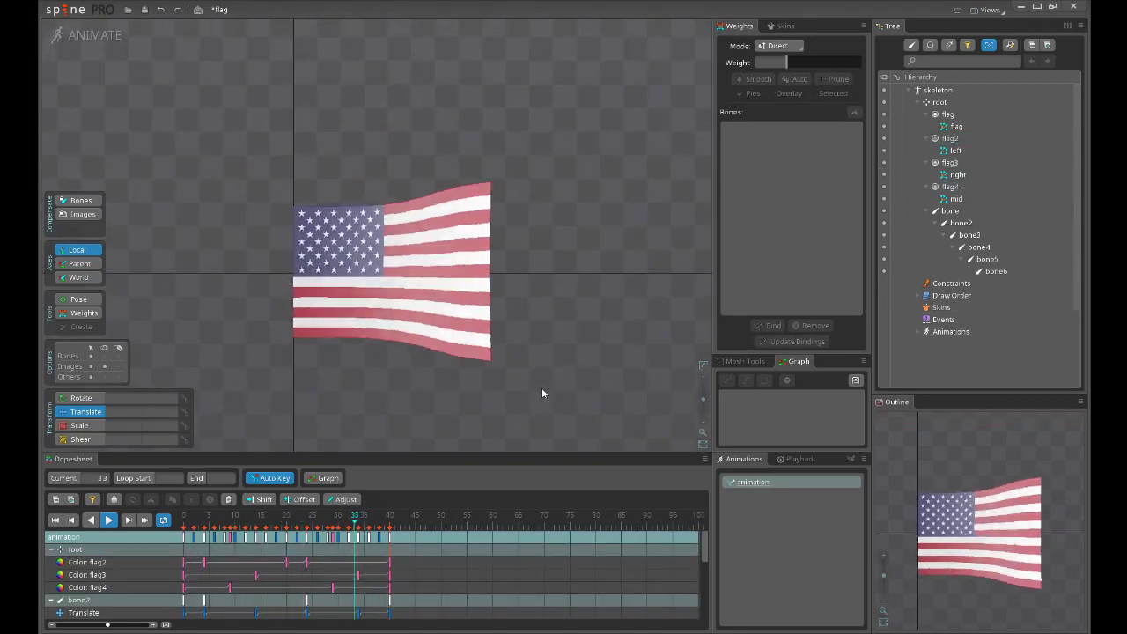
pyautogui.scroll(1, 547, 323)
pyautogui.moveTo(547, 323); pyautogui.dragTo(555, 348)
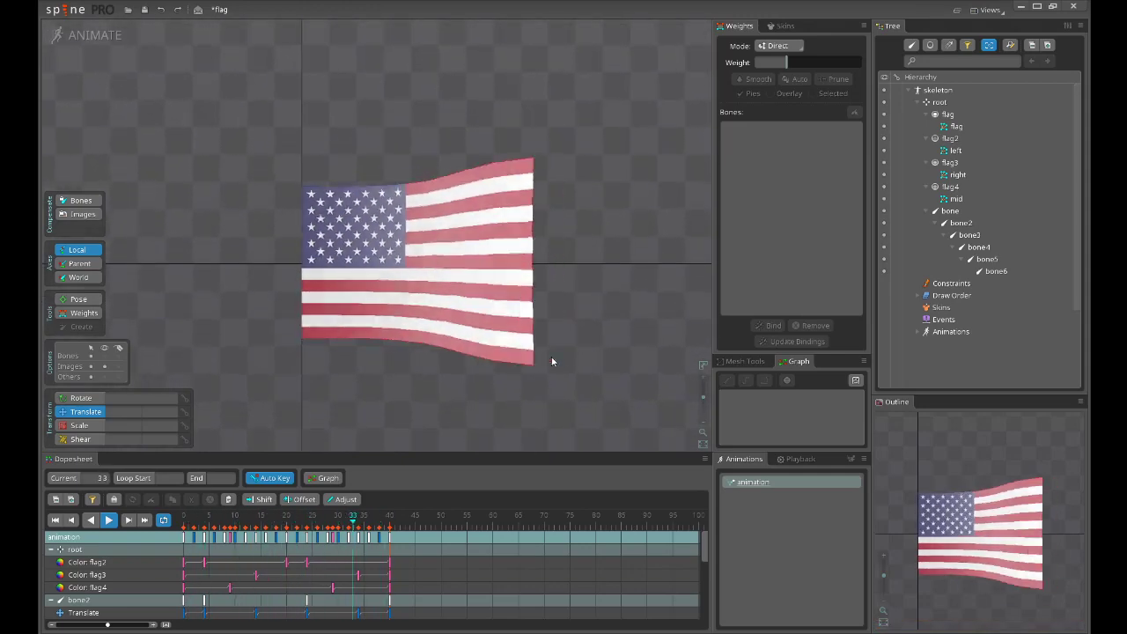
pyautogui.moveTo(461, 379); pyautogui.dragTo(561, 387)
pyautogui.scroll(2, 577, 363)
pyautogui.scroll(-3, 577, 363)
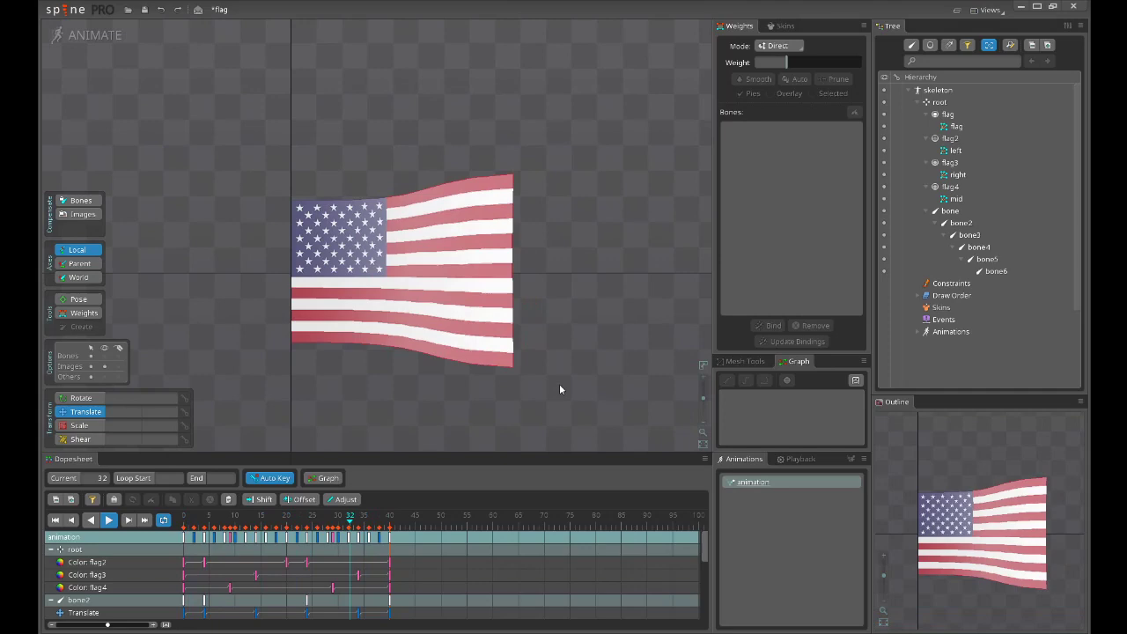
pyautogui.scroll(1, 476, 281)
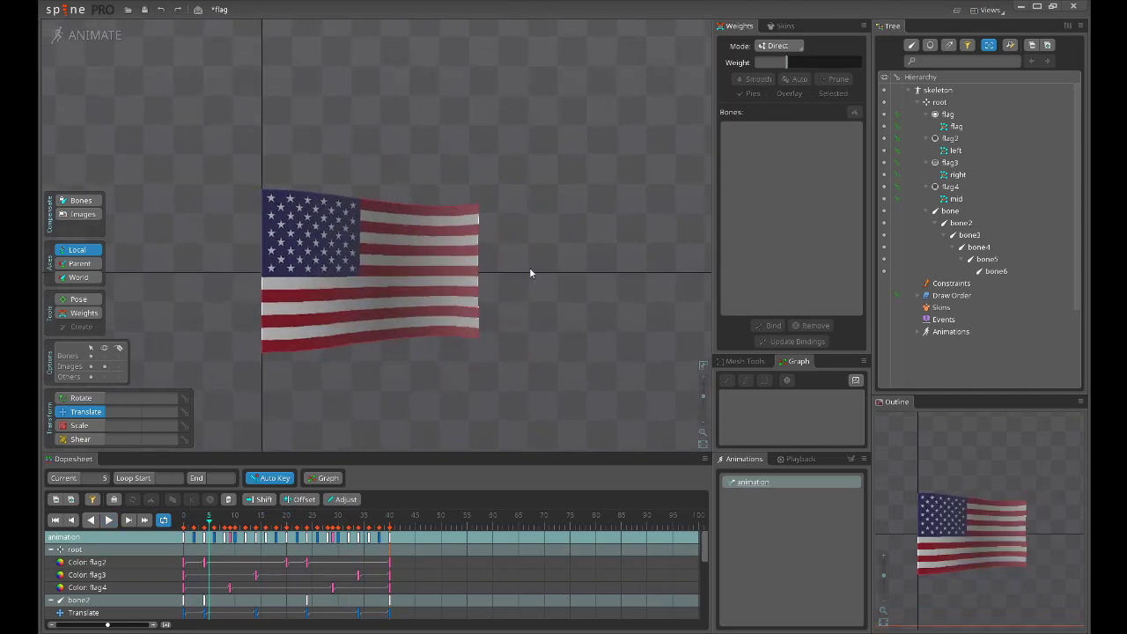
# In setup mode, select the flag mesh and try to reshape it with soft selection around its centre vertex.
pyautogui.click(95, 41)
pyautogui.scroll(2, 428, 326)
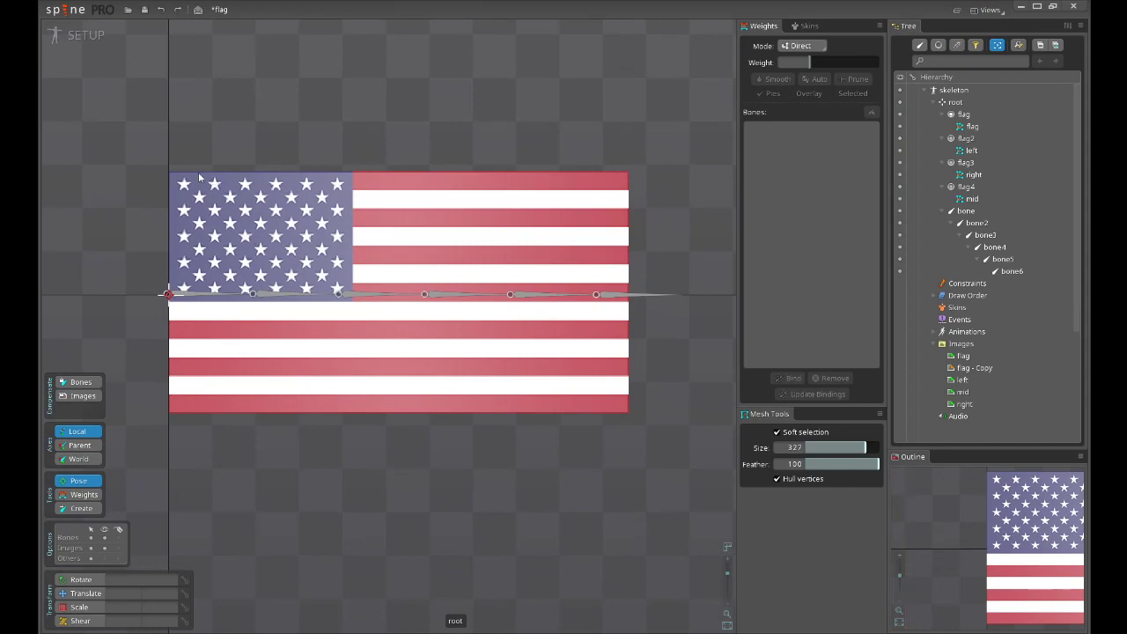
pyautogui.click(196, 401)
pyautogui.scroll(-1, 288, 385)
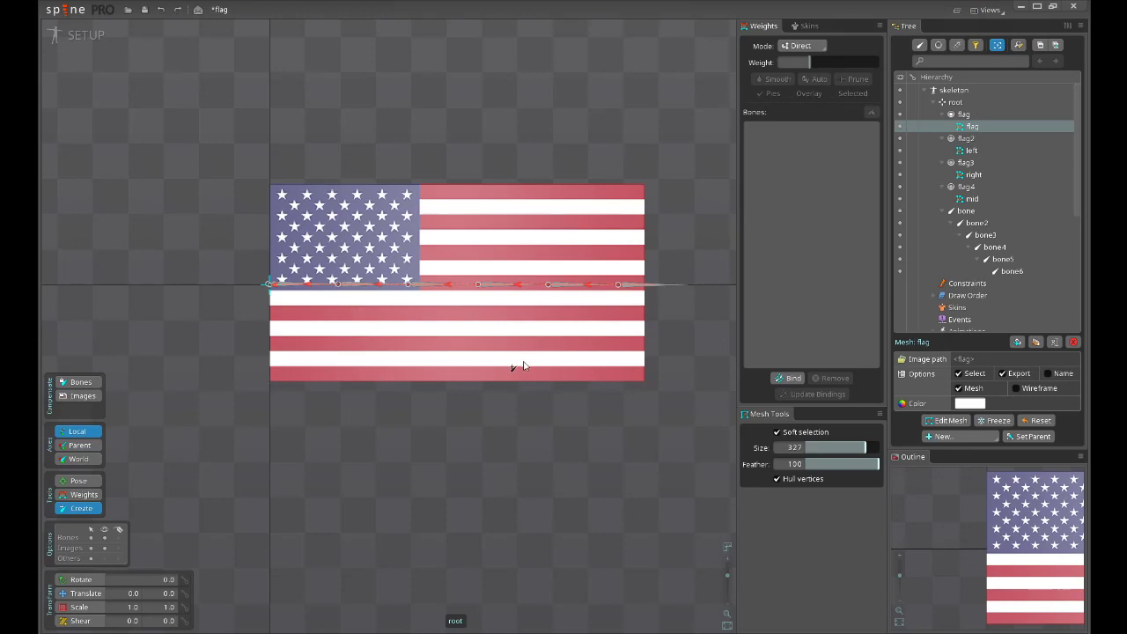
pyautogui.press('v')
pyautogui.click(597, 363)
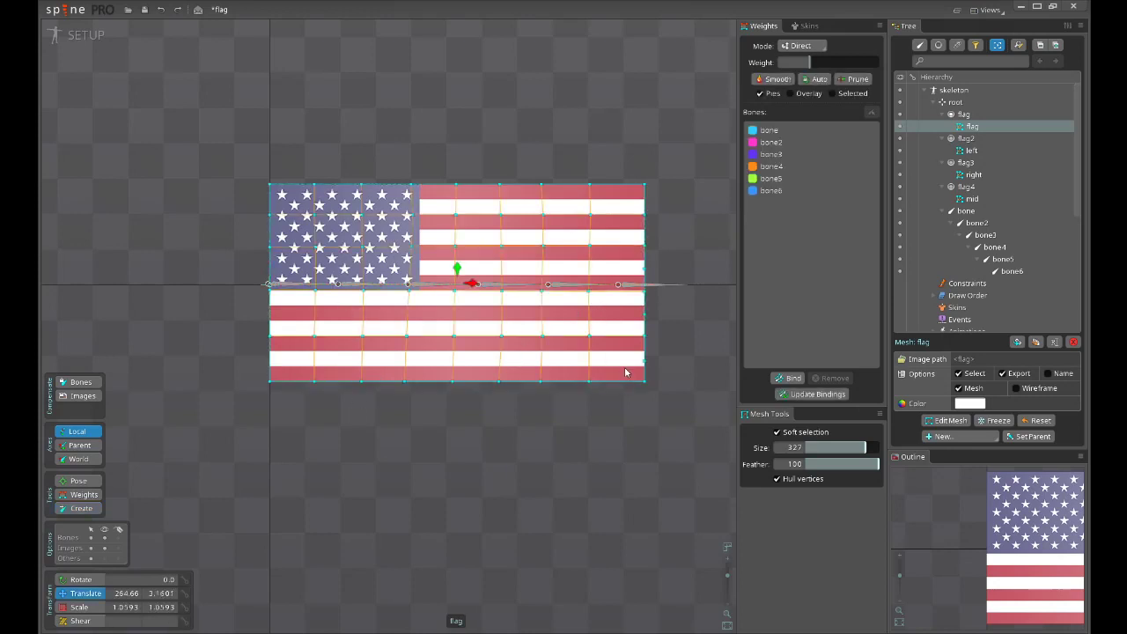
pyautogui.moveTo(600, 279)
pyautogui.mouseDown()
pyautogui.moveTo(599, 259)
pyautogui.moveTo(599, 324)
pyautogui.moveTo(601, 234)
pyautogui.moveTo(597, 322)
pyautogui.moveTo(600, 279)
pyautogui.mouseUp()
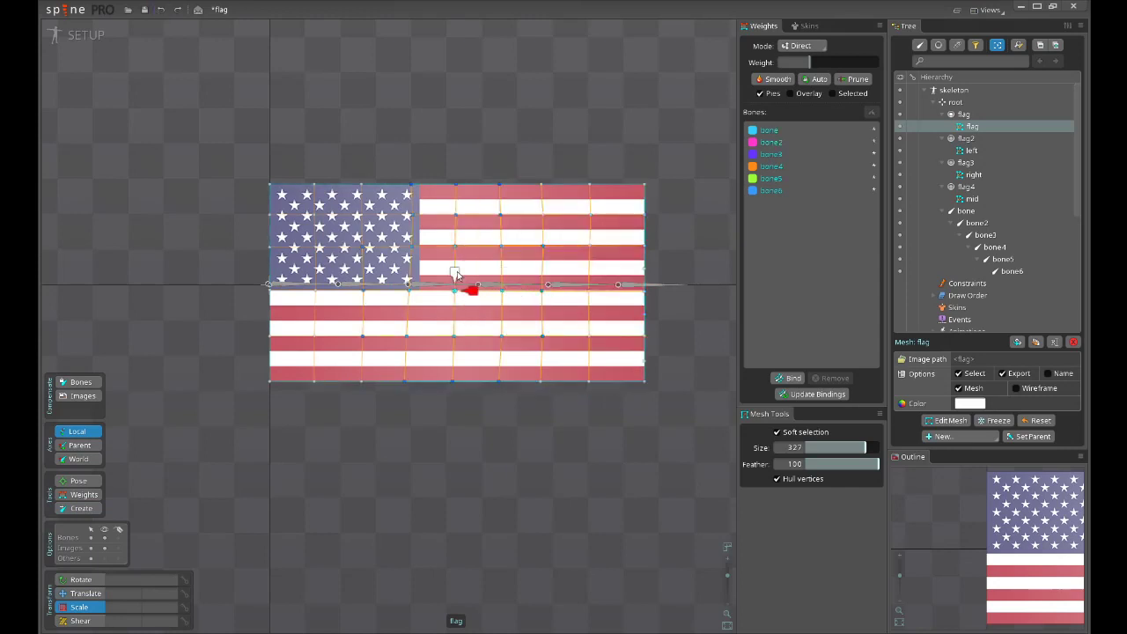
pyautogui.moveTo(455, 275); pyautogui.dragTo(482, 255)
pyautogui.hotkey('ctrl', 'z')
# Try to pull the middle vertex of the flag mesh's right edge outward with soft selection in setup mode.
pyautogui.moveTo(666, 292); pyautogui.dragTo(568, 284)
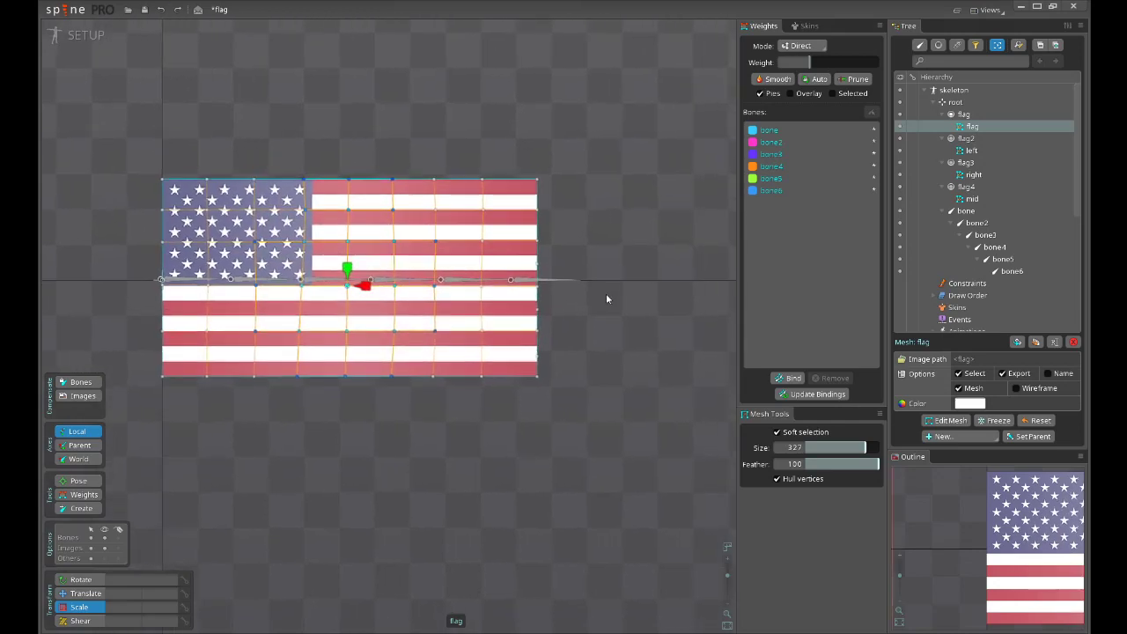
pyautogui.press('v')
pyautogui.scroll(2, 557, 286)
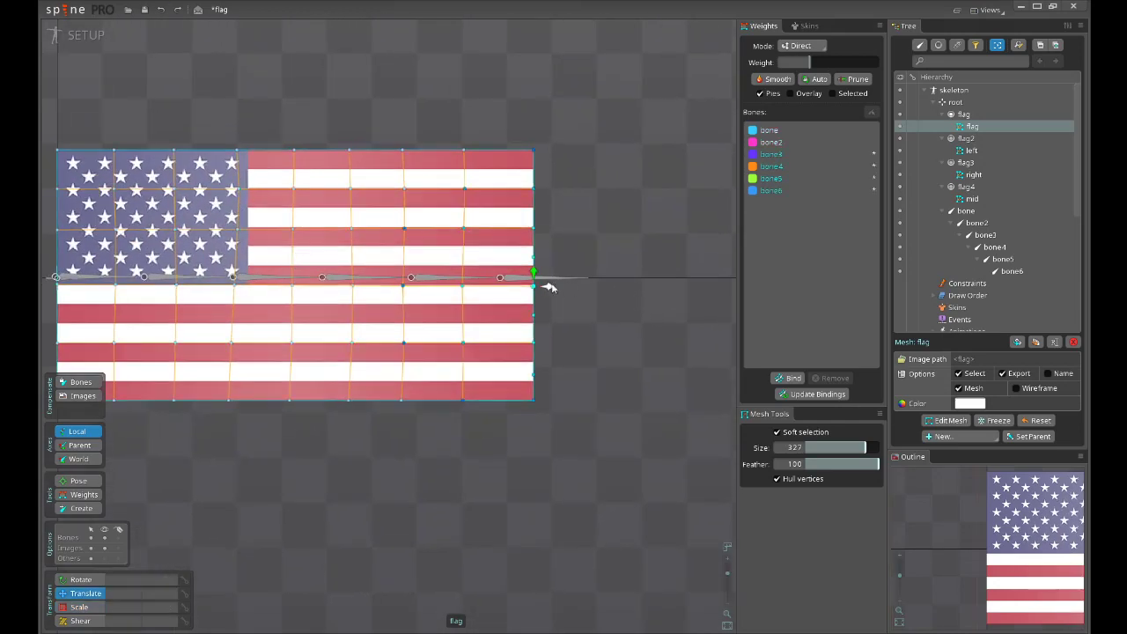
pyautogui.moveTo(547, 287); pyautogui.dragTo(592, 283)
pyautogui.hotkey('ctrl', 'z')
# In animate mode at frame 11, bulge the flag mesh's right edge outward from its middle vertex with soft selection.
pyautogui.click(94, 38)
pyautogui.scroll(-1, 406, 225)
pyautogui.moveTo(405, 226); pyautogui.dragTo(536, 259)
pyautogui.click(177, 525)
pyautogui.moveTo(177, 525); pyautogui.dragTo(240, 519)
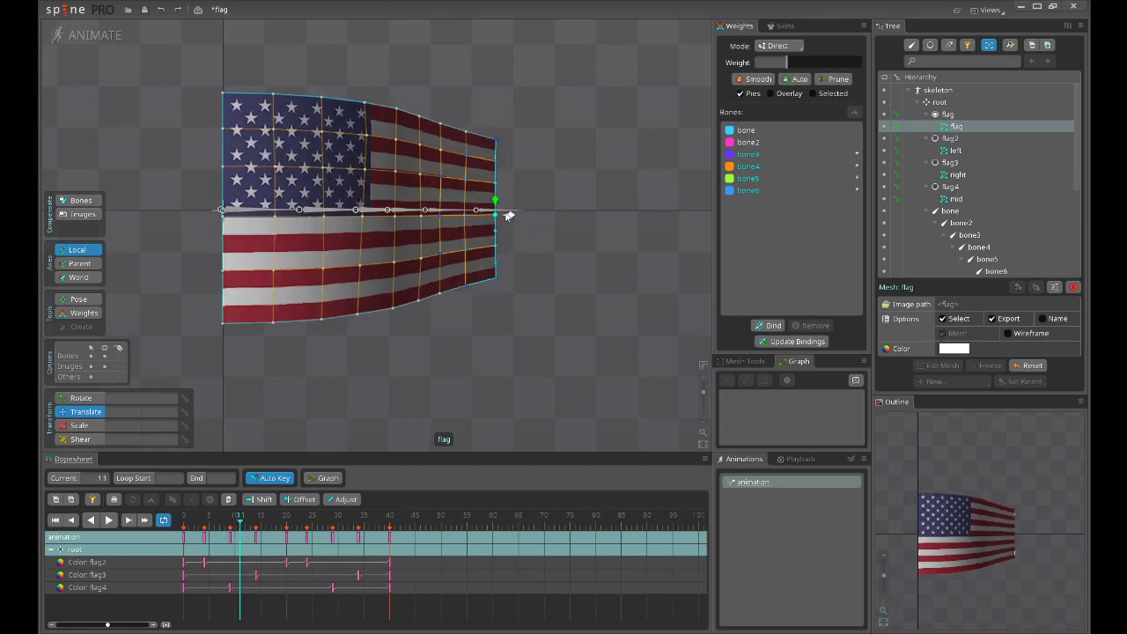
pyautogui.moveTo(508, 215); pyautogui.dragTo(521, 218)
pyautogui.scroll(5, 519, 213)
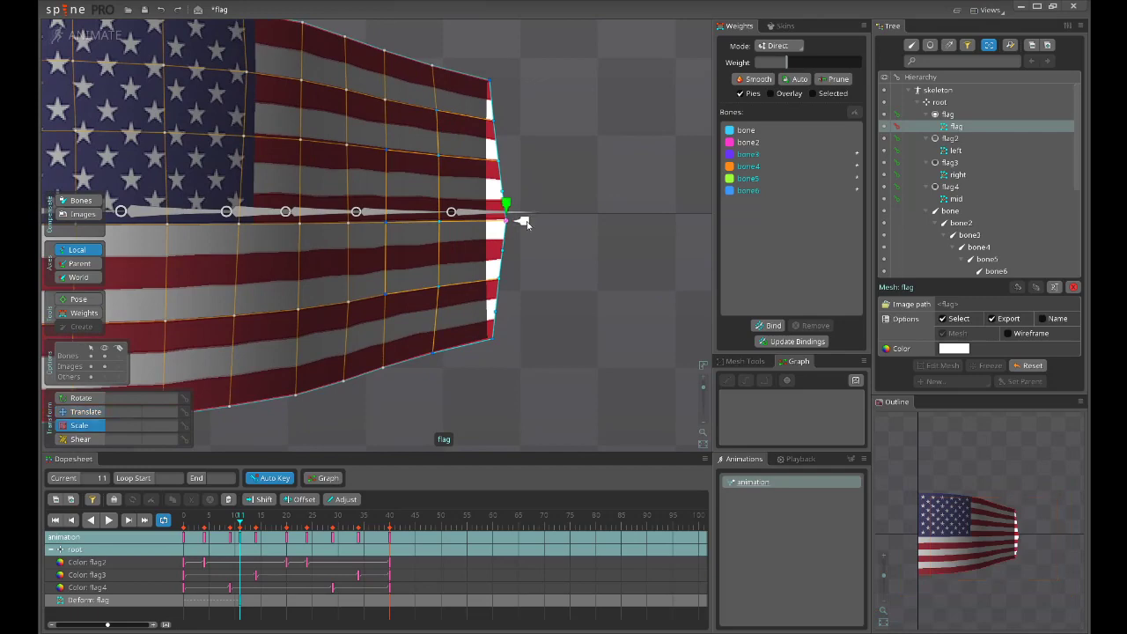
pyautogui.moveTo(526, 225); pyautogui.dragTo(352, 231)
pyautogui.press('v')
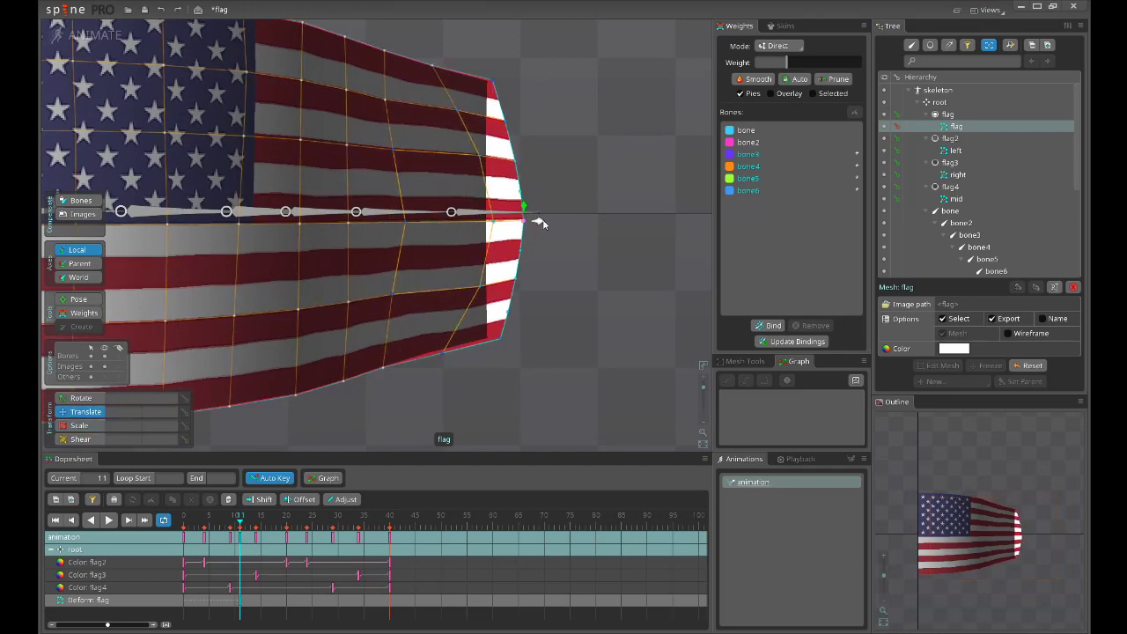
# Pull the middle of the flag mesh's right edge inward past its corners at frame 11.
pyautogui.scroll(-2, 540, 225)
pyautogui.scroll(-1, 542, 236)
pyautogui.moveTo(536, 234); pyautogui.dragTo(498, 235)
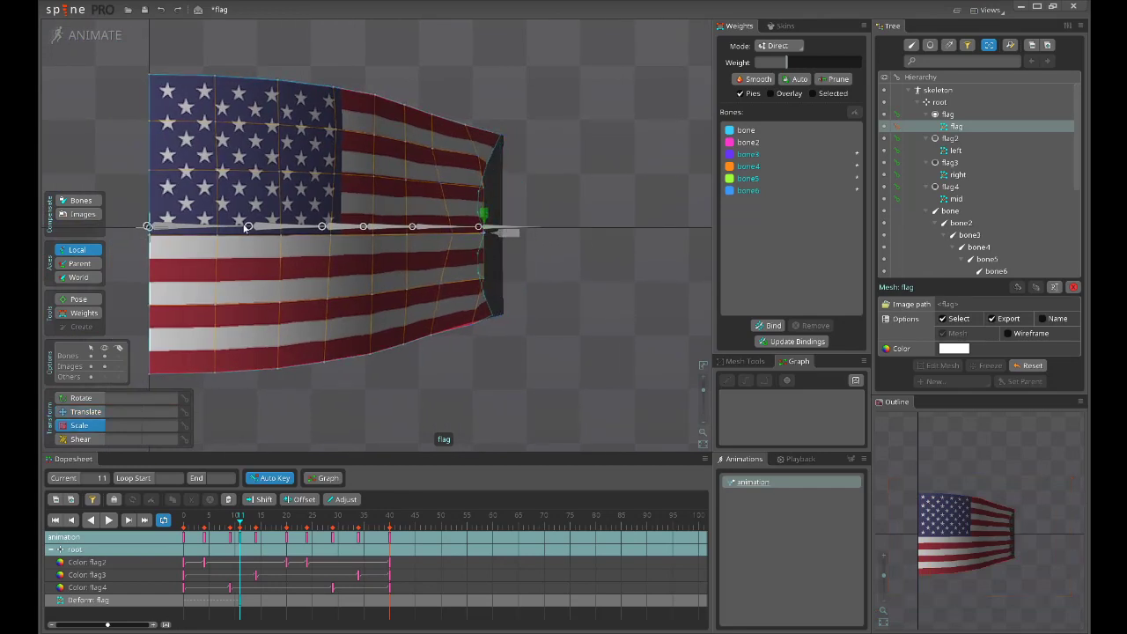
pyautogui.press('v')
pyautogui.moveTo(492, 235); pyautogui.dragTo(479, 237)
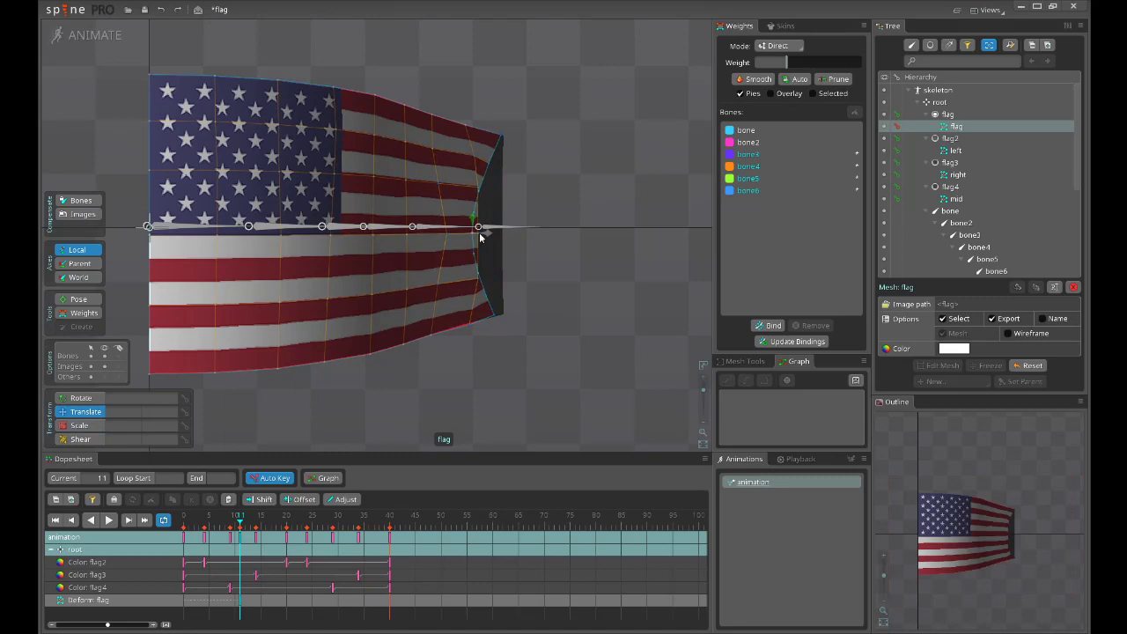
# Move the flag's deform key to frame 24 and examine the pose at frame 28.
pyautogui.moveTo(244, 599); pyautogui.dragTo(304, 598)
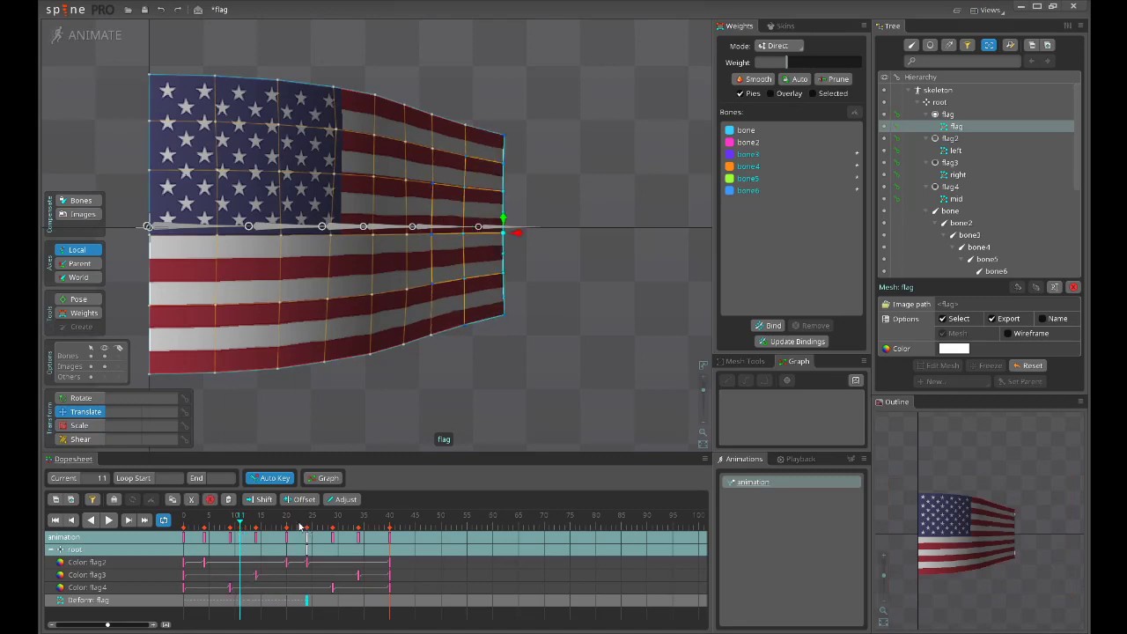
pyautogui.moveTo(301, 525); pyautogui.dragTo(328, 524)
pyautogui.scroll(-4, 599, 373)
pyautogui.press('Escape')
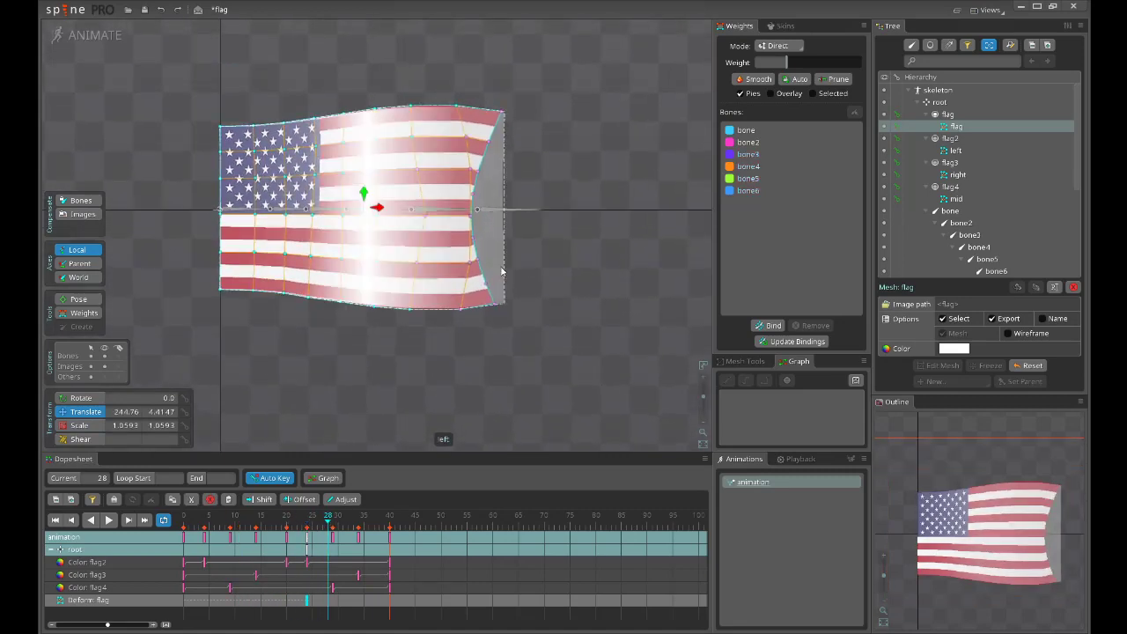
# Delete the flag's deform key at frame 24.
pyautogui.click(473, 209)
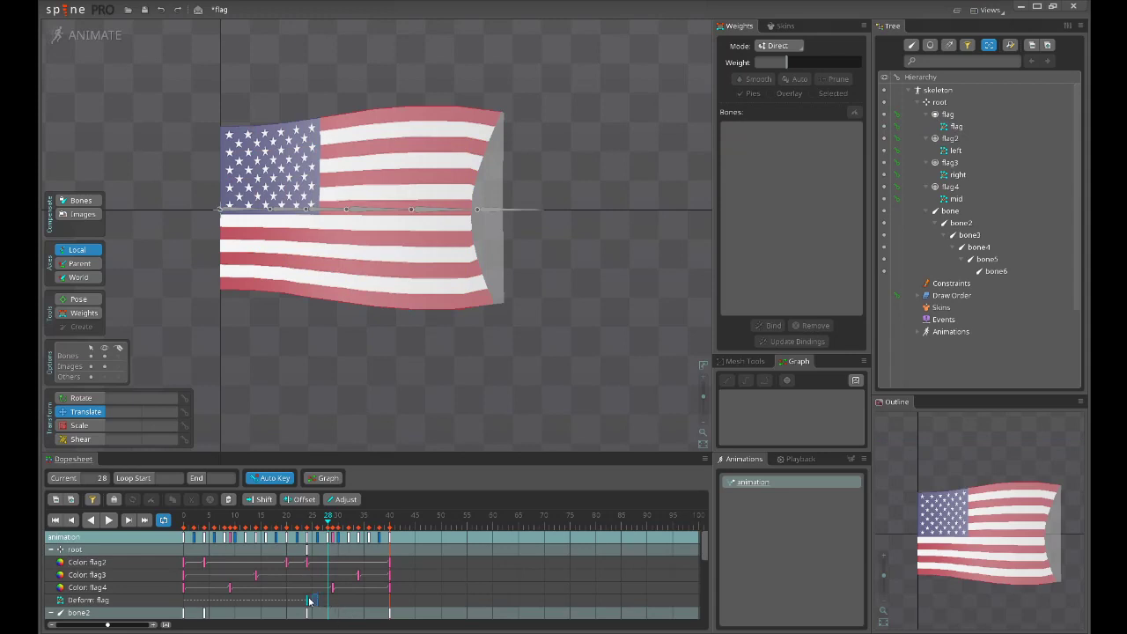
pyautogui.press('Delete')
pyautogui.moveTo(504, 359); pyautogui.dragTo(558, 387)
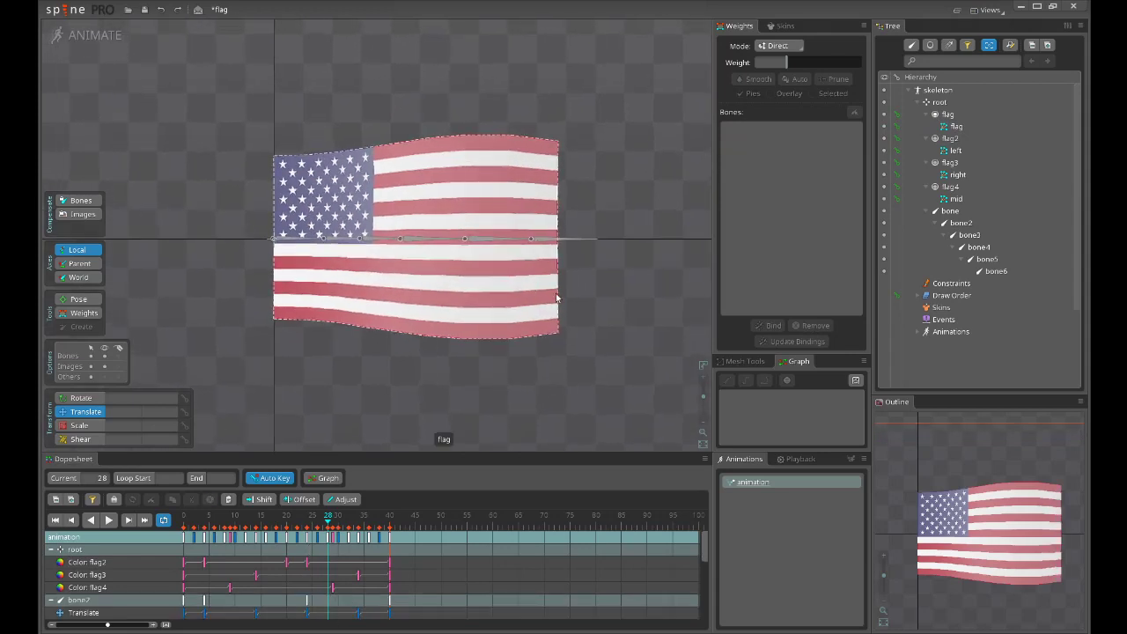
pyautogui.moveTo(614, 293)
pyautogui.mouseDown()
pyautogui.moveTo(591, 333)
pyautogui.moveTo(612, 291)
pyautogui.mouseUp()
# Select the flag mesh in setup mode and examine its vertex grid over the bone chain.
pyautogui.click(103, 42)
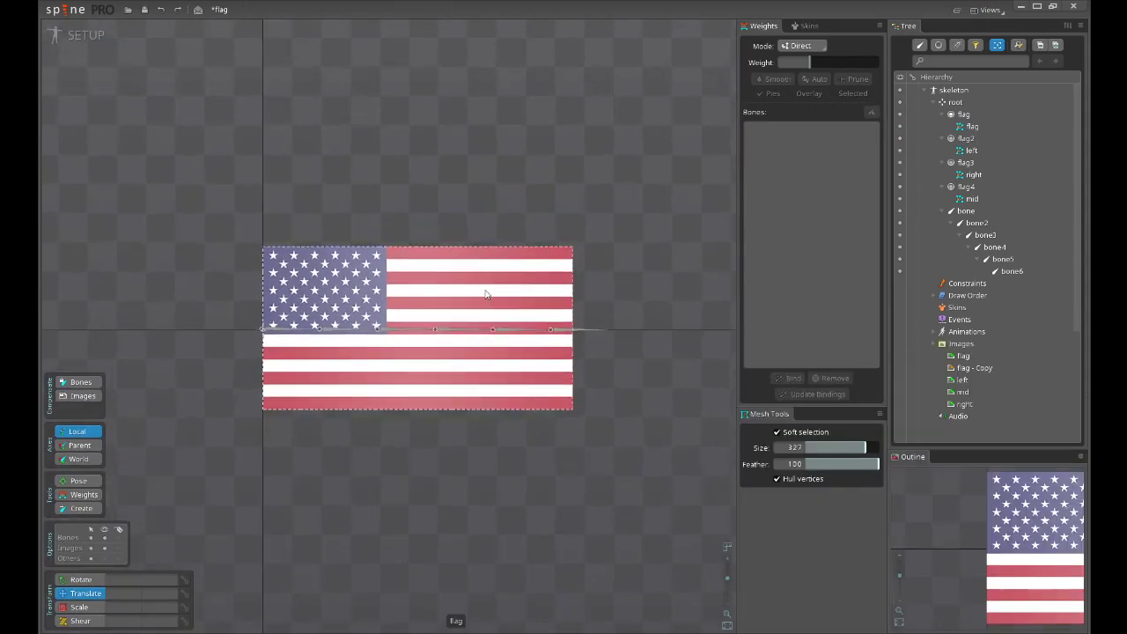
pyautogui.click(415, 286)
pyautogui.moveTo(513, 399); pyautogui.dragTo(526, 360)
pyautogui.scroll(3, 527, 333)
pyautogui.scroll(-3, 423, 319)
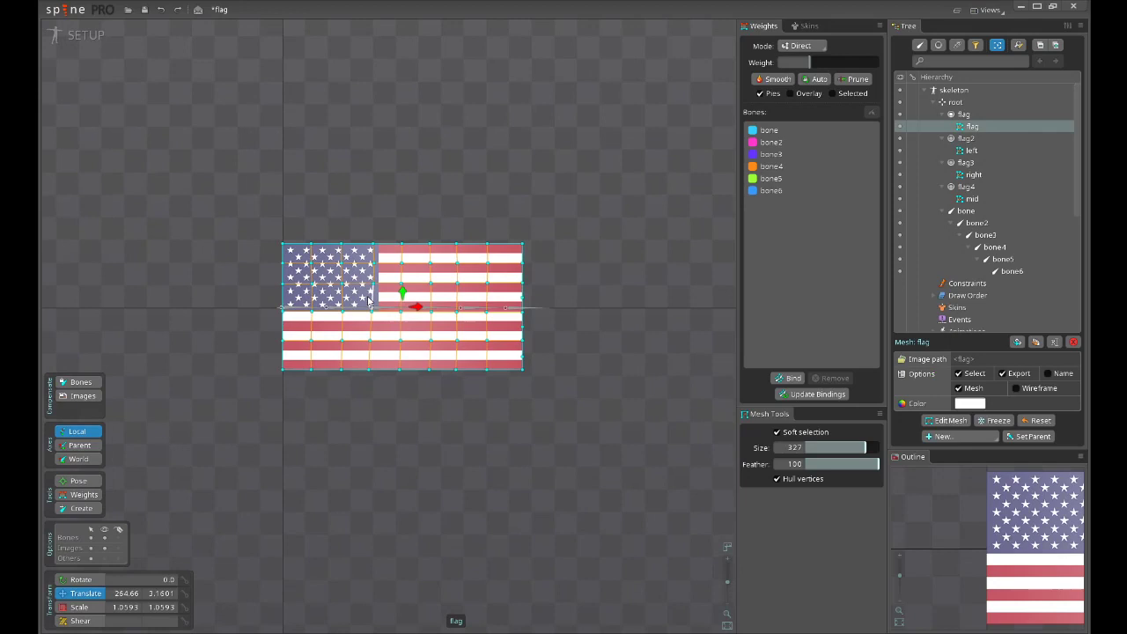
pyautogui.moveTo(510, 312); pyautogui.dragTo(640, 317)
pyautogui.moveTo(547, 320); pyautogui.dragTo(444, 306)
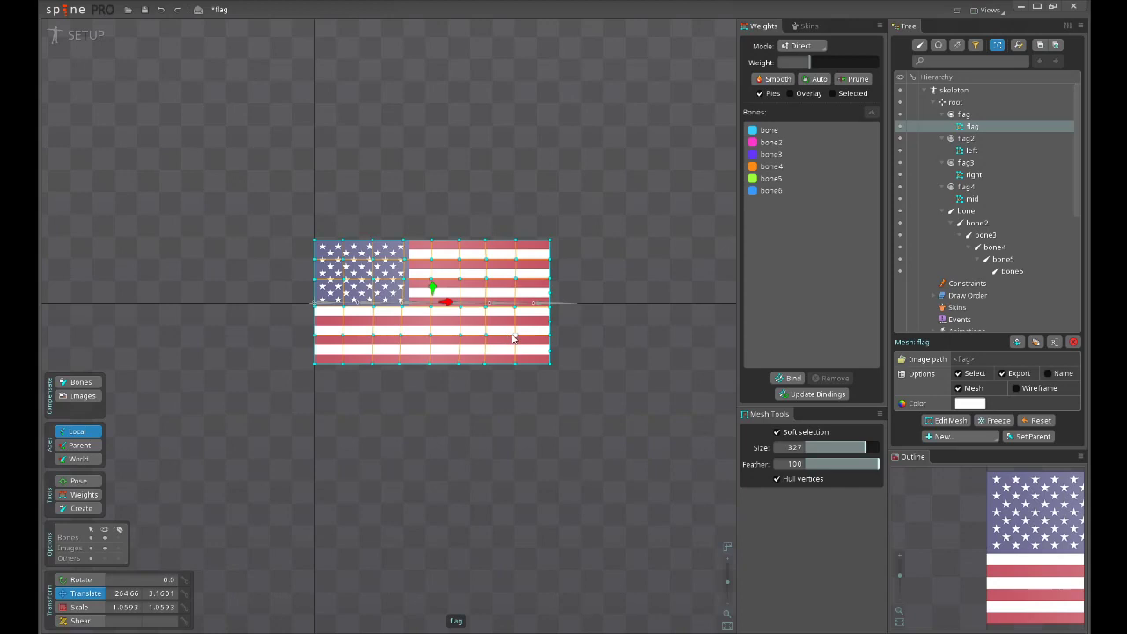
pyautogui.moveTo(513, 335); pyautogui.dragTo(494, 331)
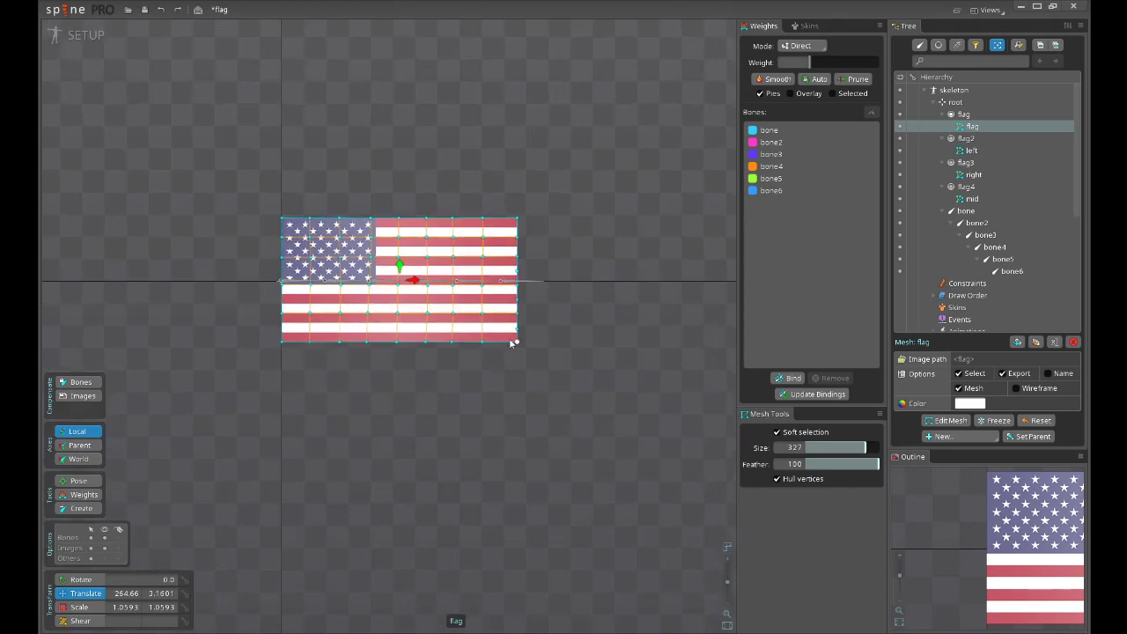
pyautogui.scroll(2, 516, 327)
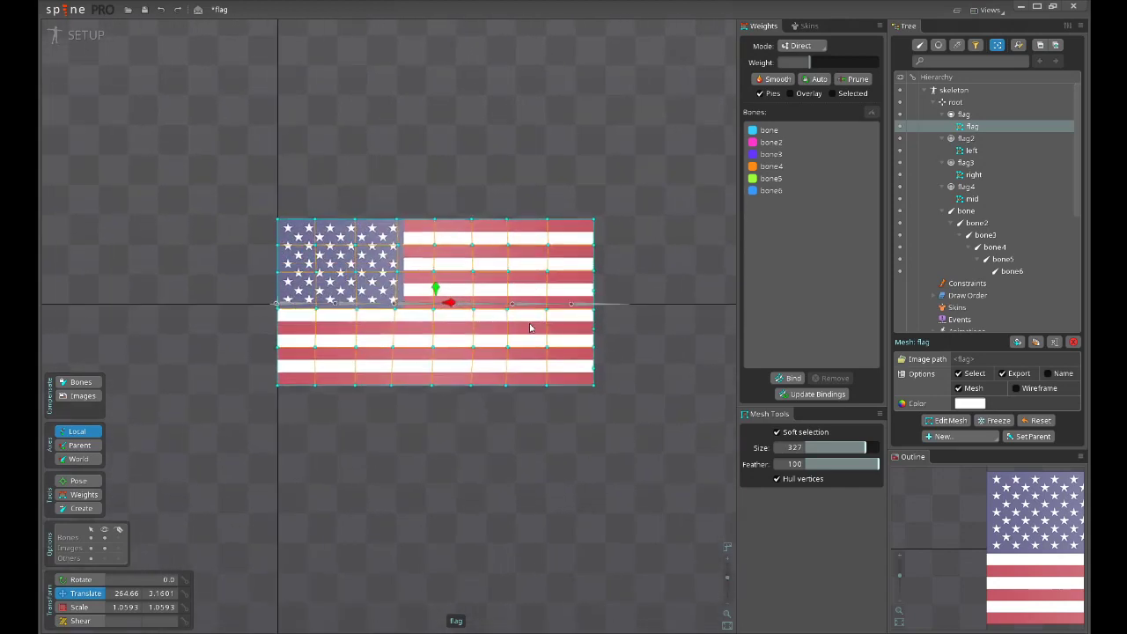
pyautogui.press('space')
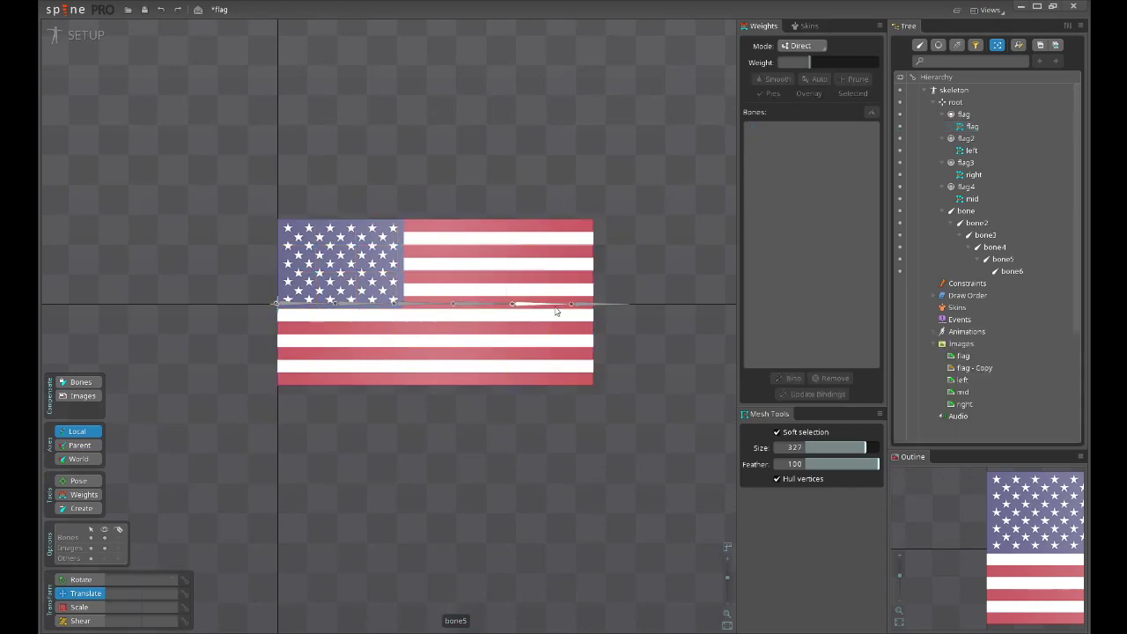
# Select the first bone and bone3 in setup mode to examine the bone chain that moves the flag.
pyautogui.moveTo(611, 348); pyautogui.dragTo(562, 337)
pyautogui.click(262, 292)
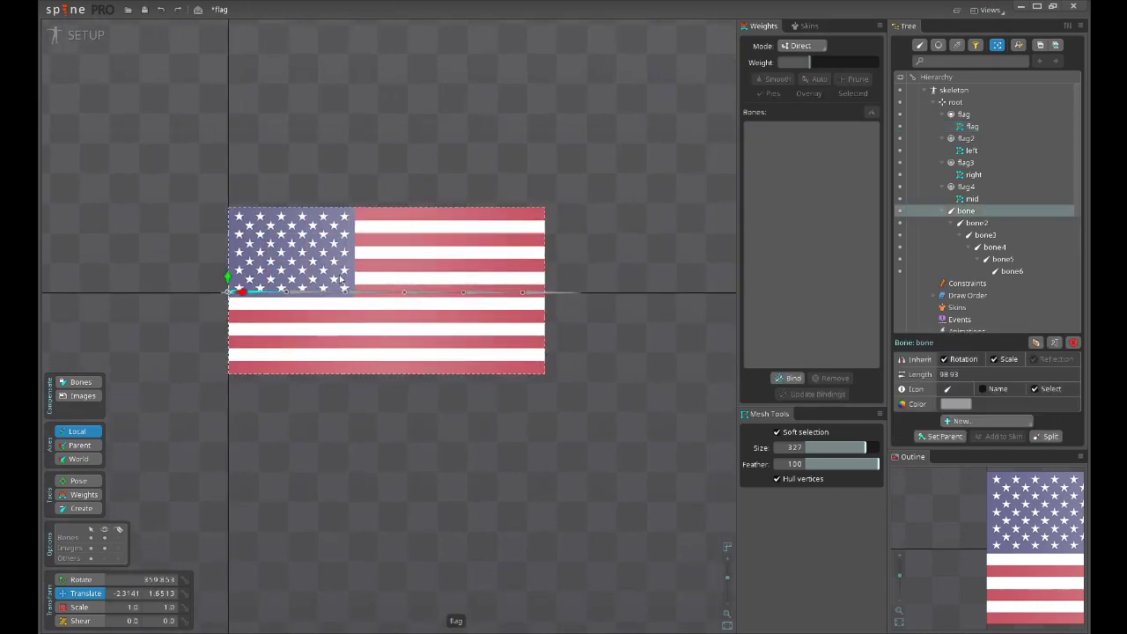
pyautogui.scroll(2, 340, 280)
pyautogui.scroll(-3, 428, 259)
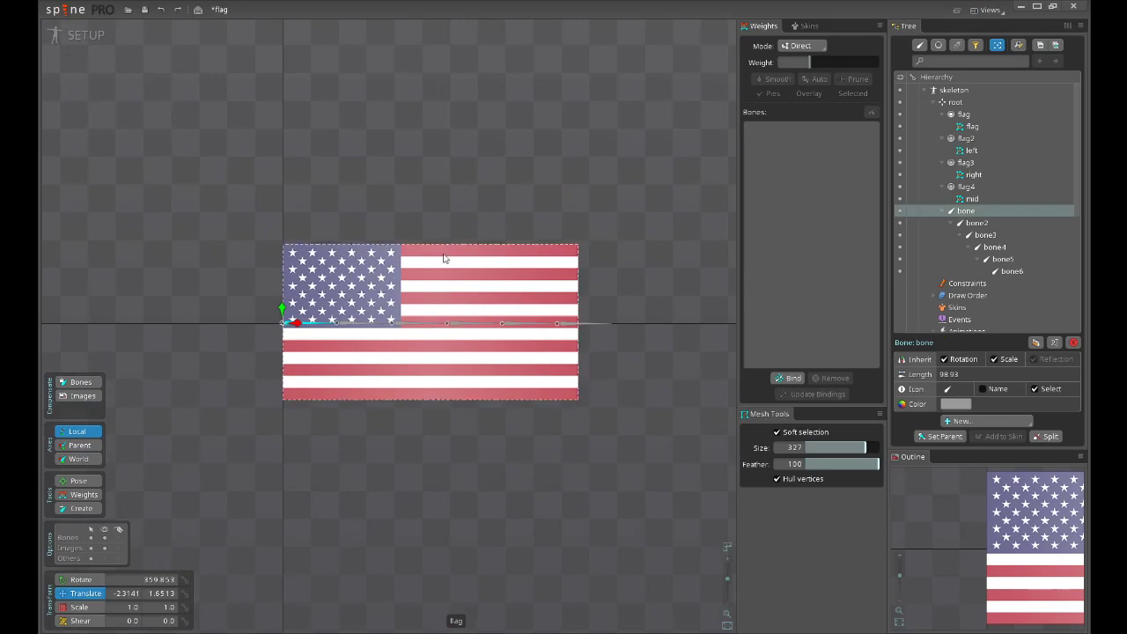
pyautogui.moveTo(520, 275); pyautogui.dragTo(488, 294)
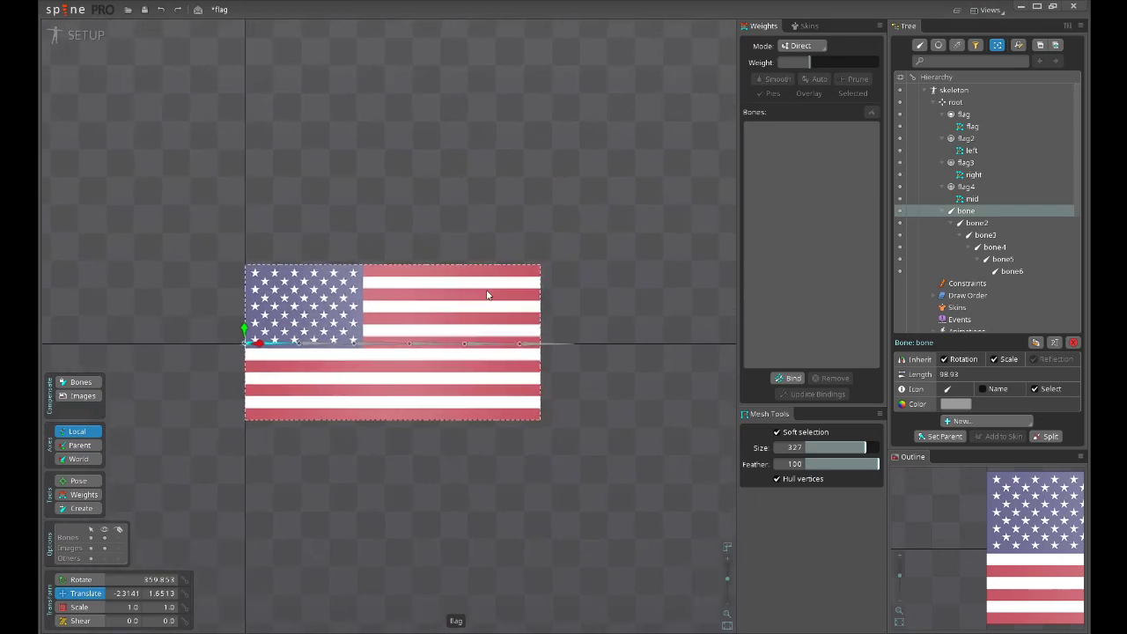
pyautogui.moveTo(437, 356); pyautogui.dragTo(464, 315)
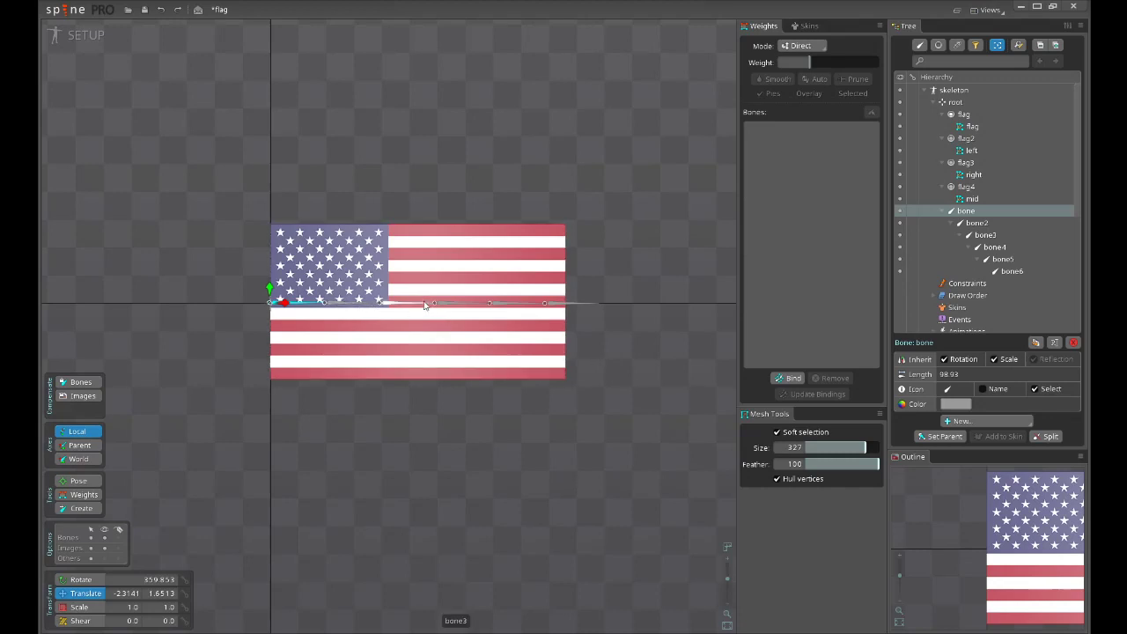
pyautogui.scroll(2, 374, 315)
pyautogui.keyDown('ctrl'); pyautogui.click(372, 317); pyautogui.keyUp('ctrl')
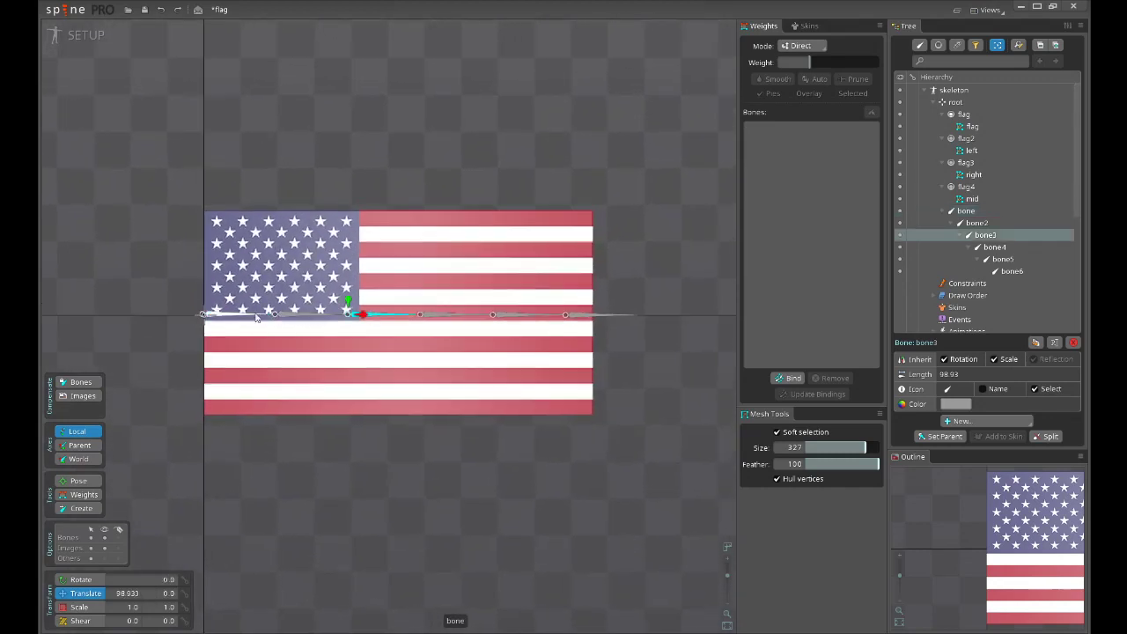